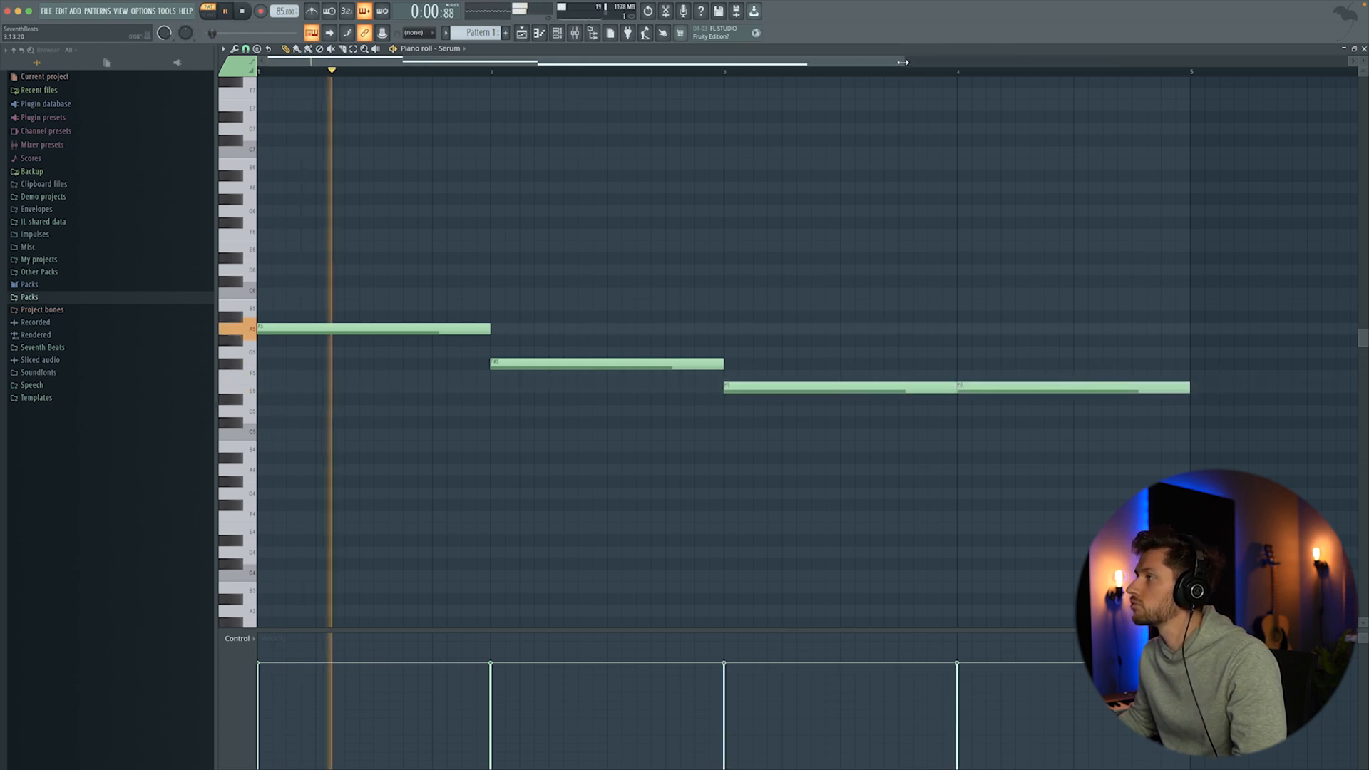
Build the chords A5-C#6-E6, F#5-A5-C#6 and C#5-E5-G#5 over the four bars, adding G#6 and F#6 top notes and lower-octave bass notes.
{"action": "left_click_drag", "start_coordinate": [902, 62], "coordinate": [1033, 107]}
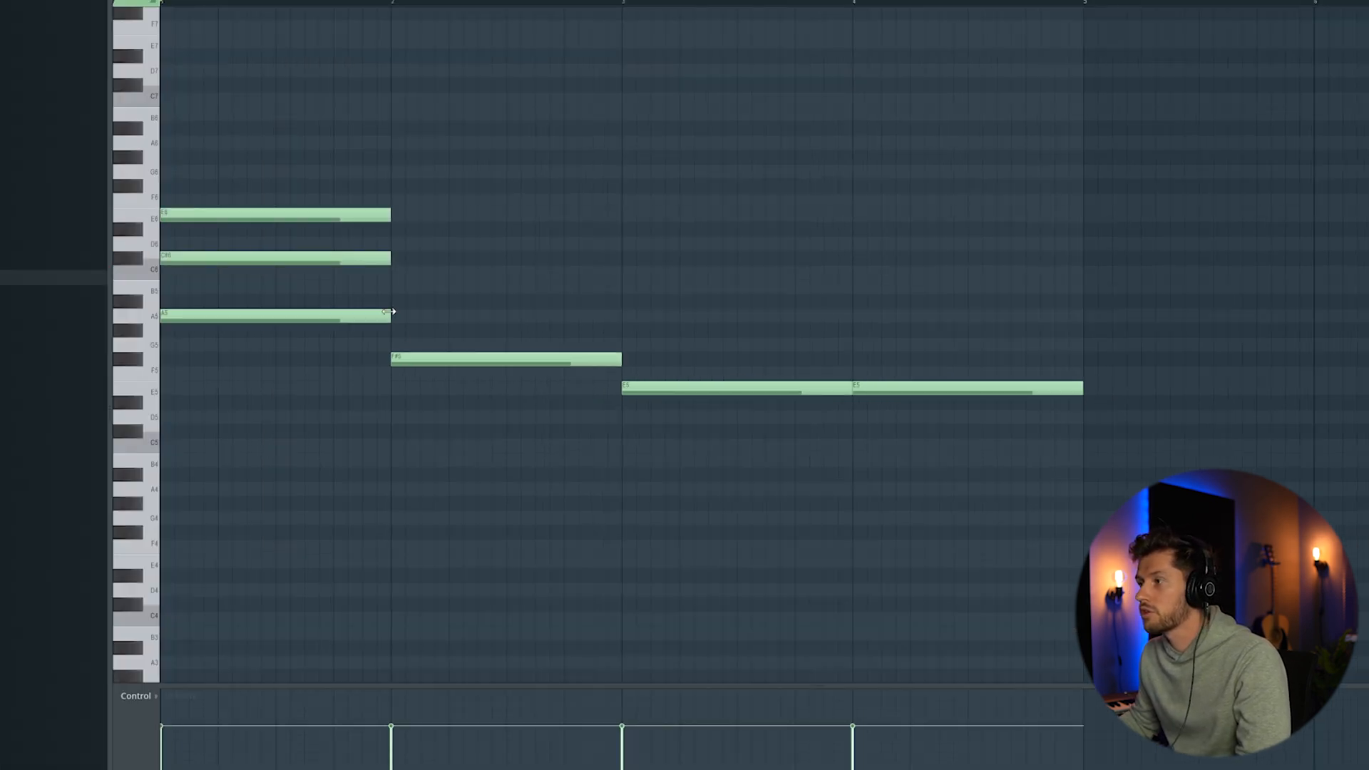
{"action": "key", "text": "space"}
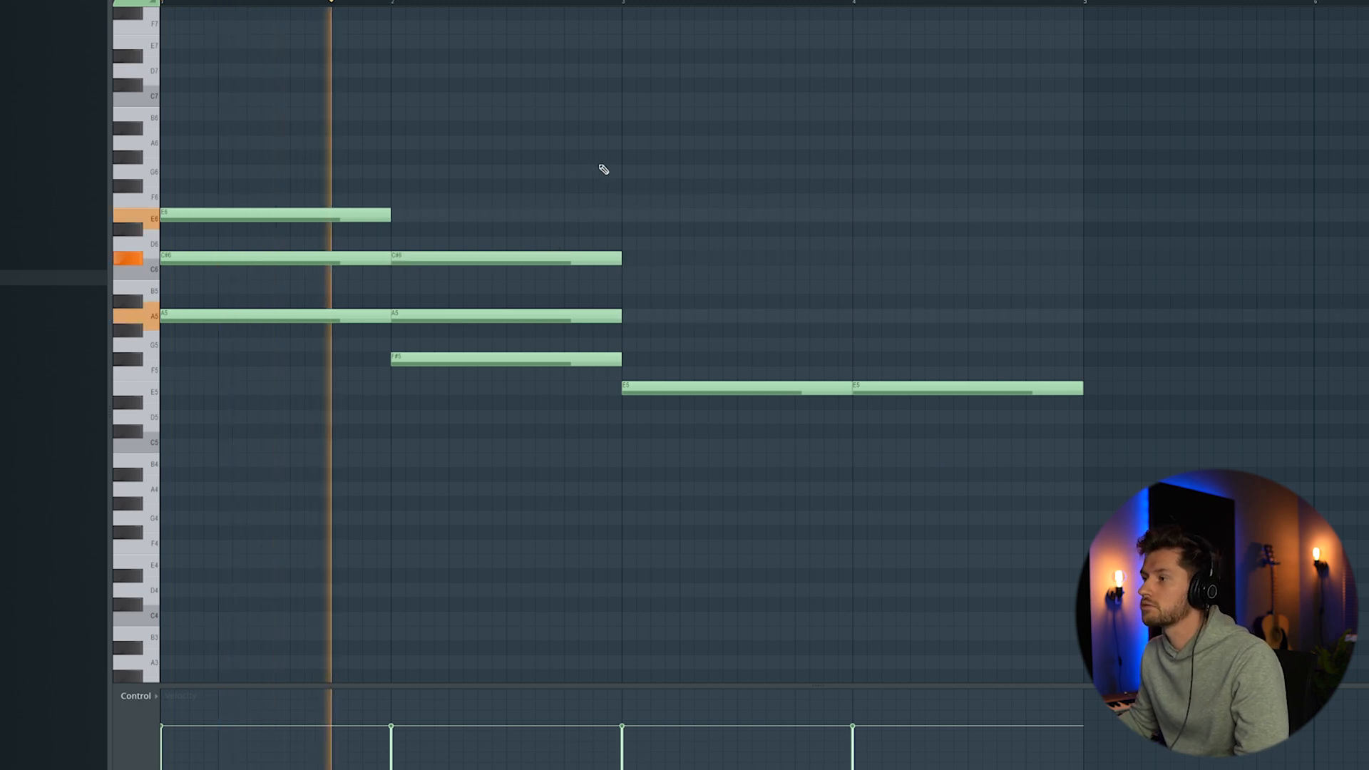
{"action": "left_click", "coordinate": [826, 227]}
{"action": "right_click", "coordinate": [829, 228]}
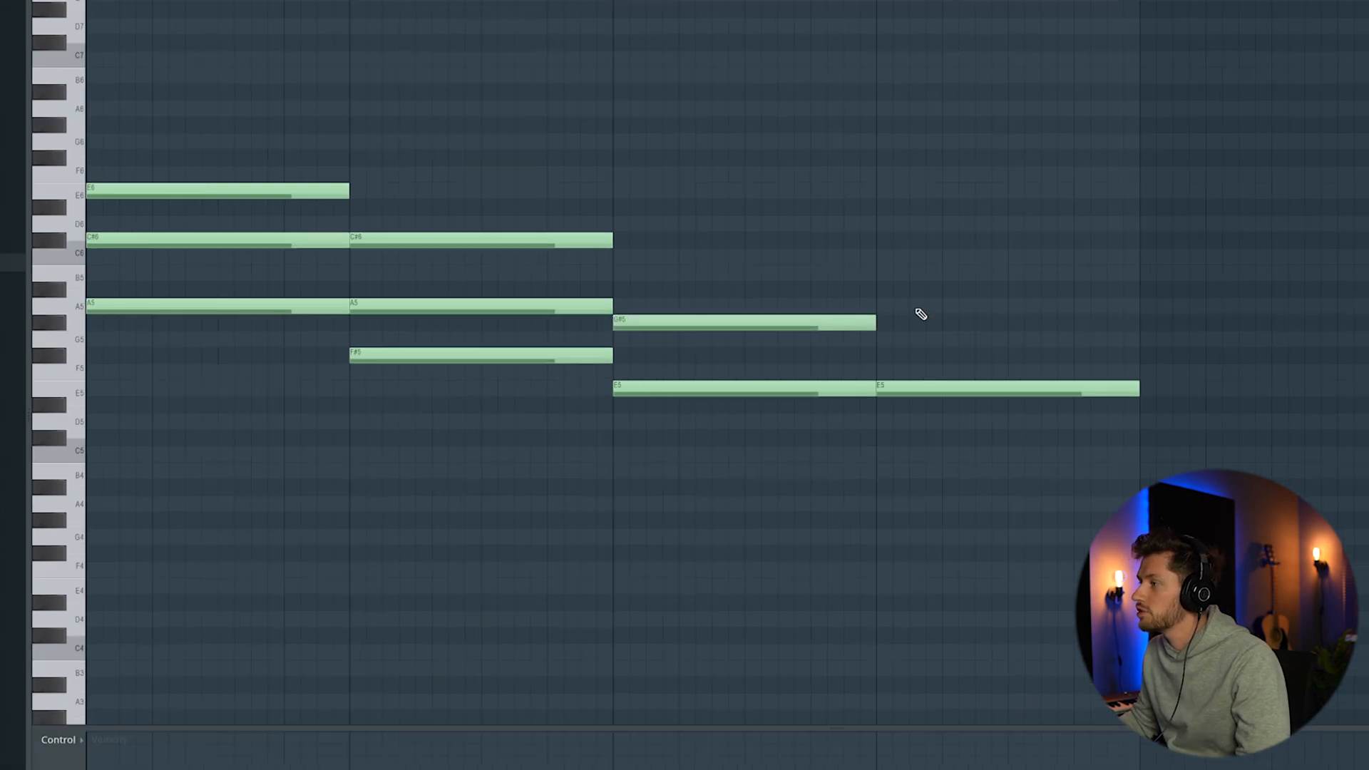
{"action": "left_click_drag", "start_coordinate": [920, 314], "coordinate": [888, 320]}
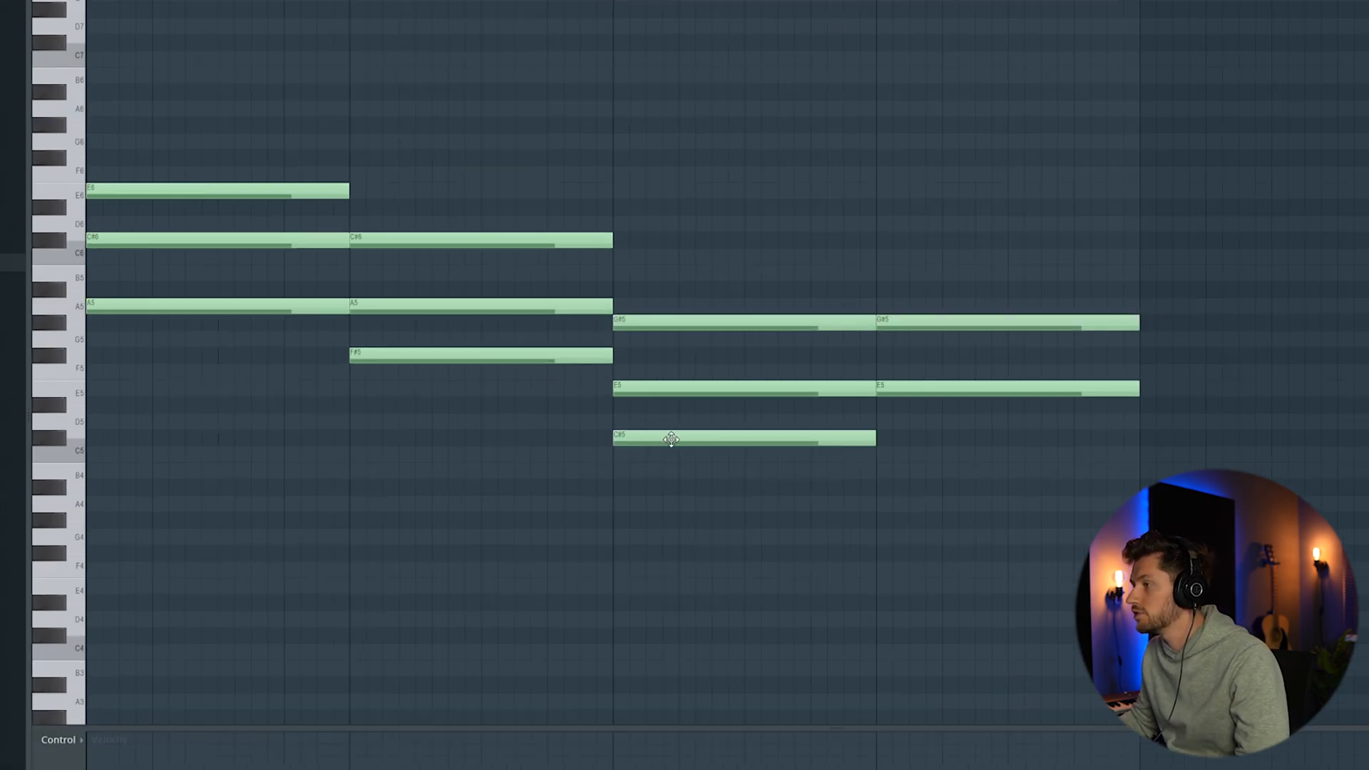
{"action": "key", "text": "space"}
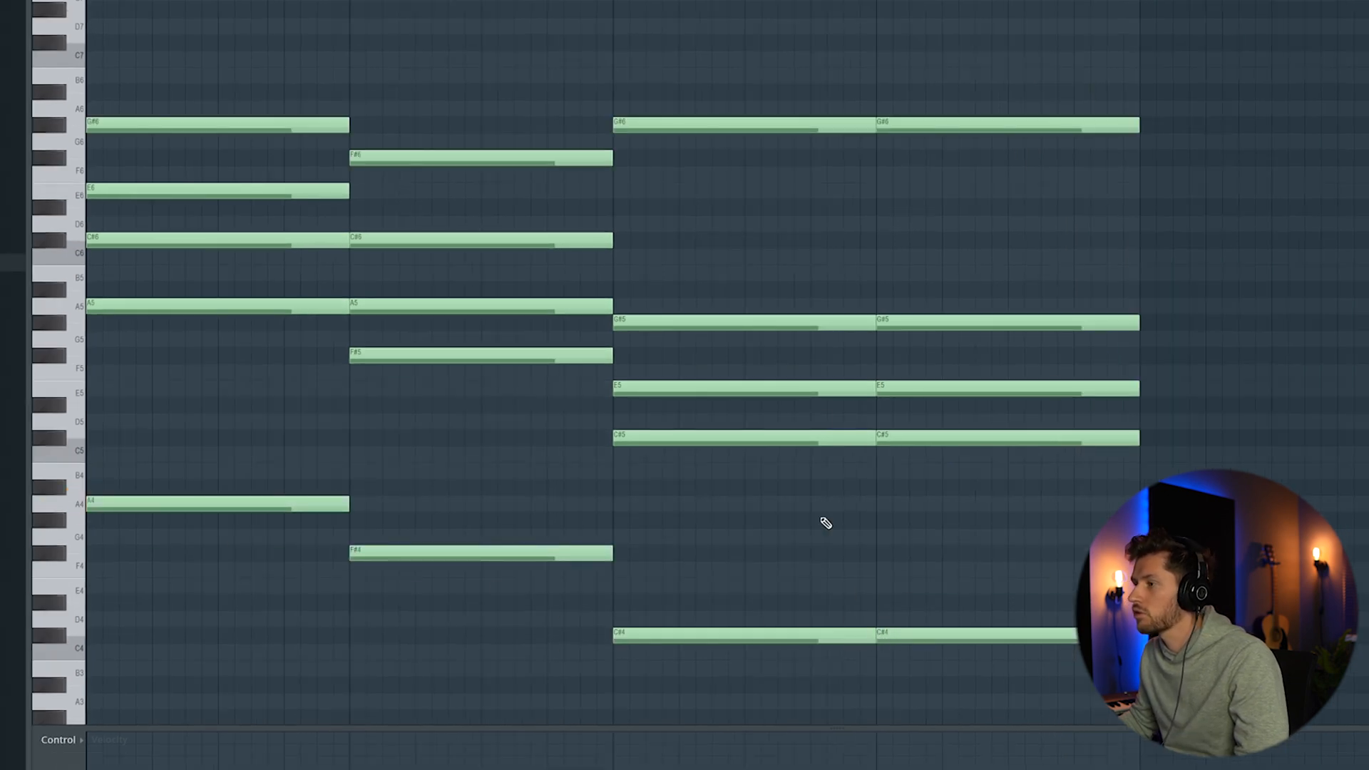
Pick out the lower-octave bass notes, clear the selection and play back the four-bar progression.
{"action": "left_click_drag", "start_coordinate": [398, 430], "coordinate": [849, 592]}
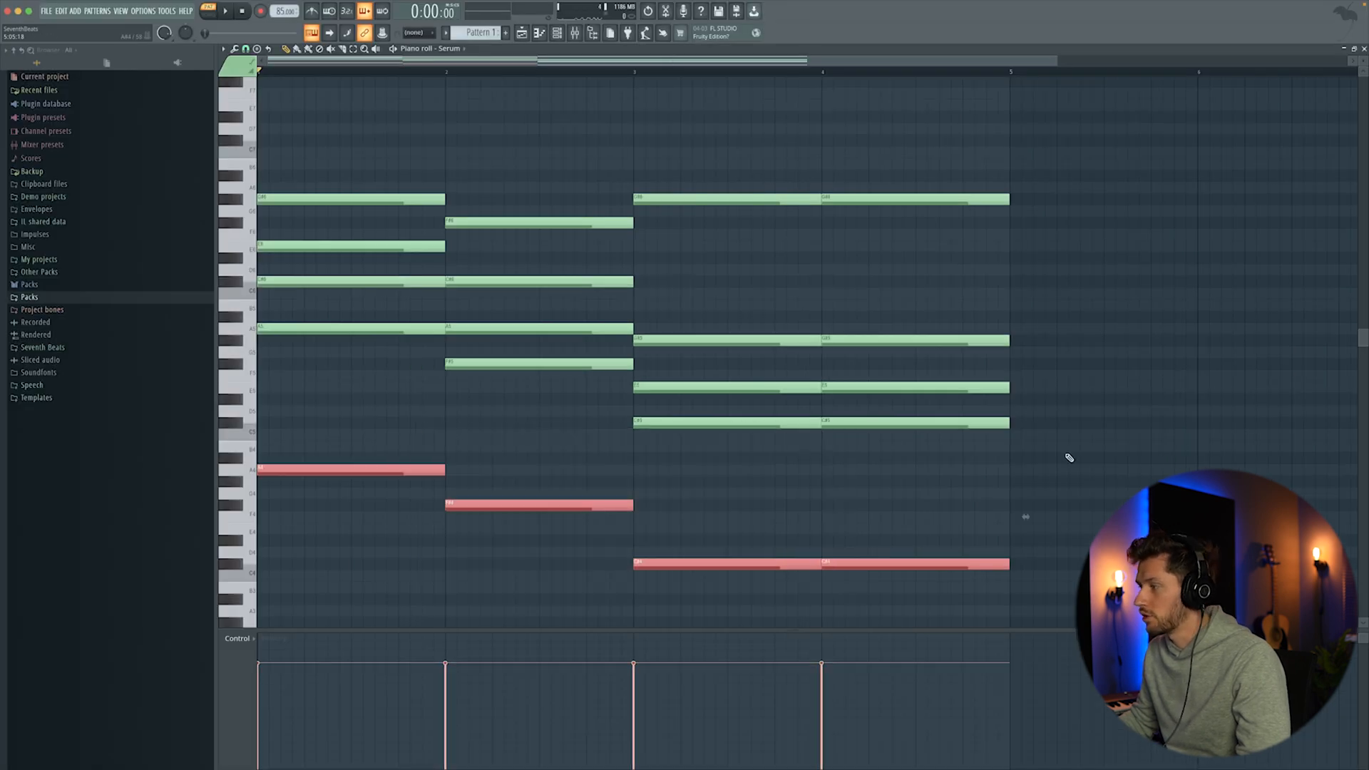
{"action": "left_click", "coordinate": [1070, 455], "text": "ctrl"}
{"action": "key", "text": "space"}
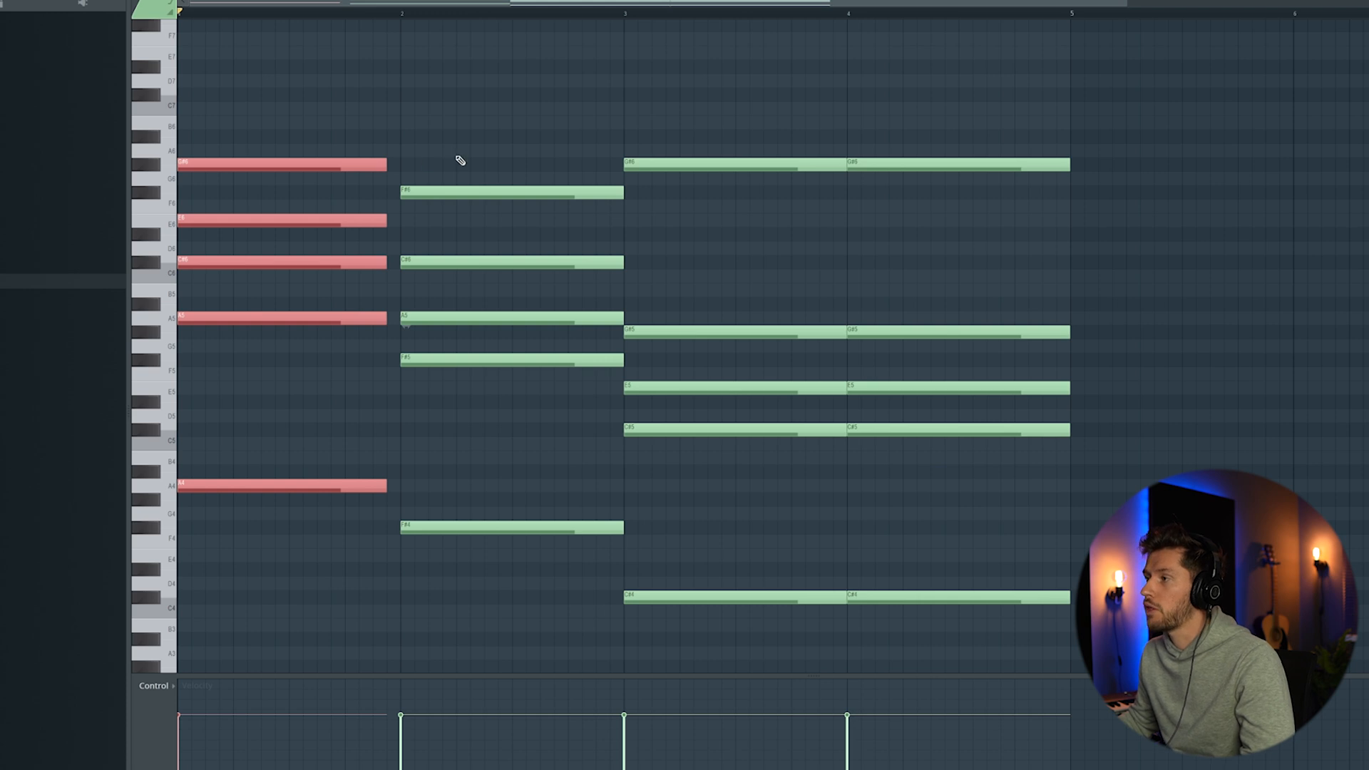
Start the second and fourth chords slightly early so each begins where the shortened chord before it ends.
{"action": "left_click_drag", "start_coordinate": [455, 145], "coordinate": [457, 403]}
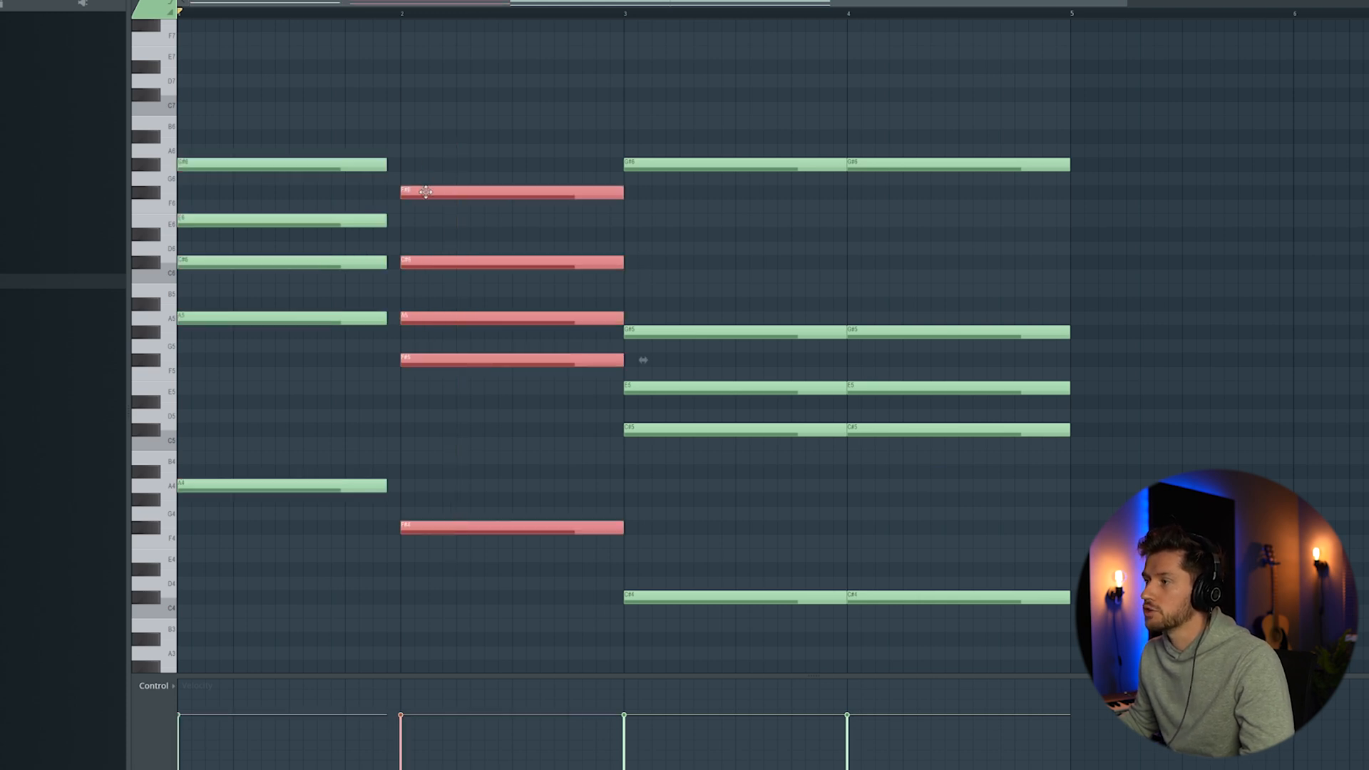
{"action": "left_click_drag", "start_coordinate": [608, 361], "coordinate": [627, 360]}
{"action": "left_click_drag", "start_coordinate": [756, 102], "coordinate": [836, 598]}
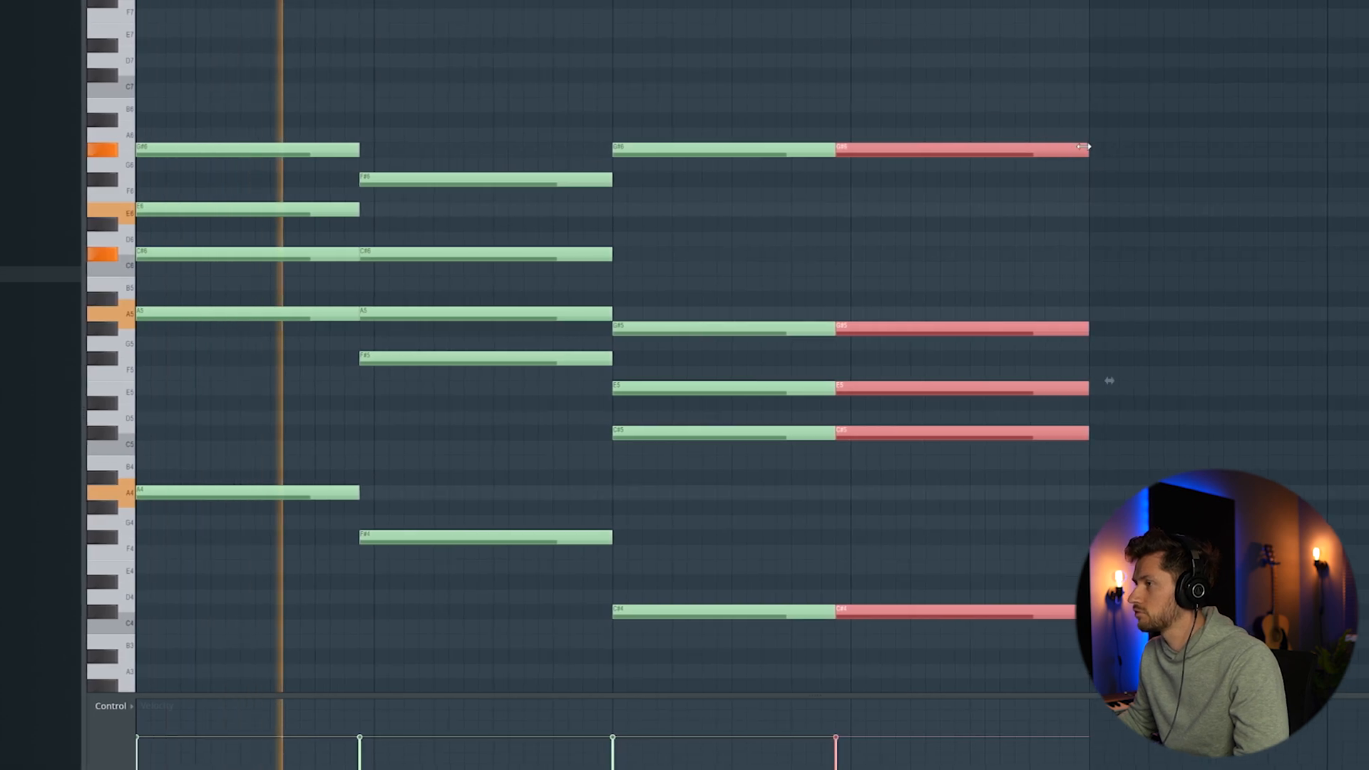
{"action": "left_click", "coordinate": [779, 72], "text": "ctrl"}
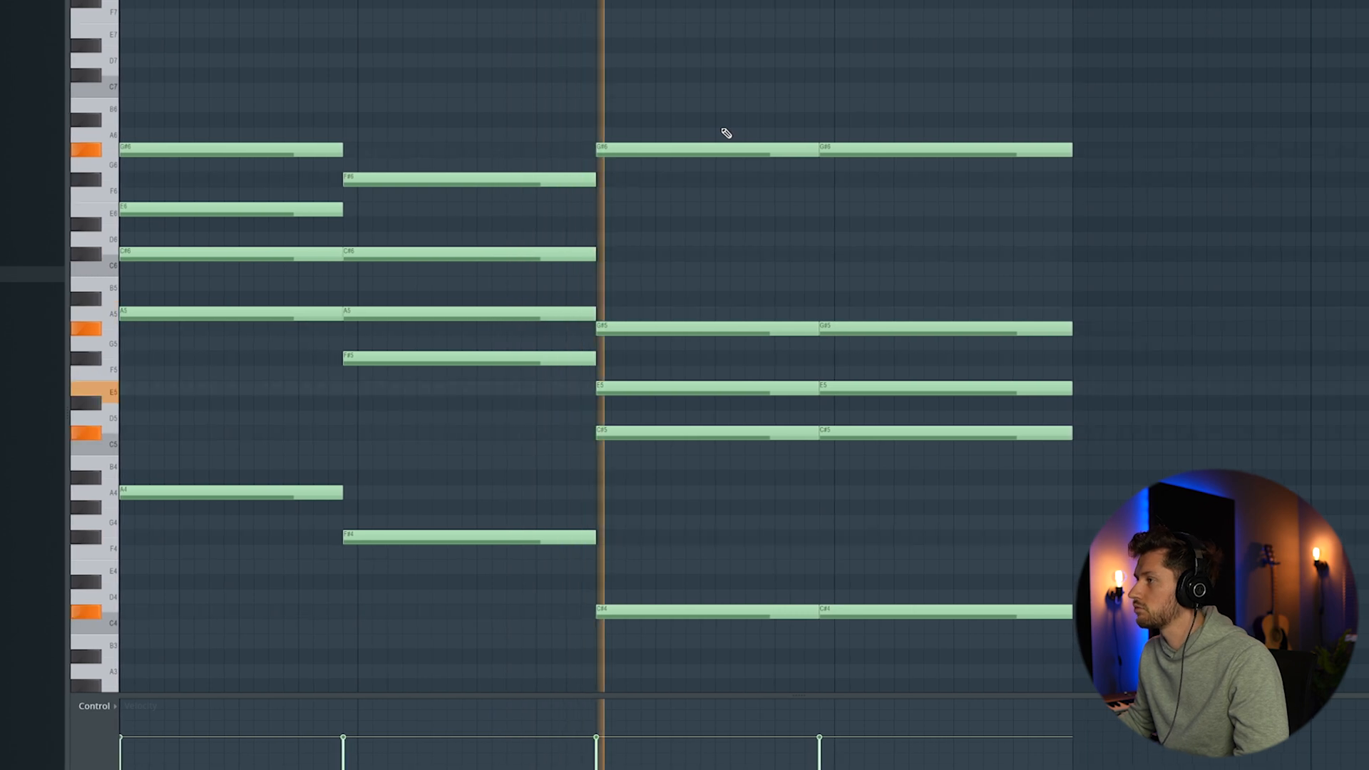
Add an Analog Lab V channel, search its presets for jupiter and load the Jupiter Bass preset.
{"action": "key", "text": "F6"}
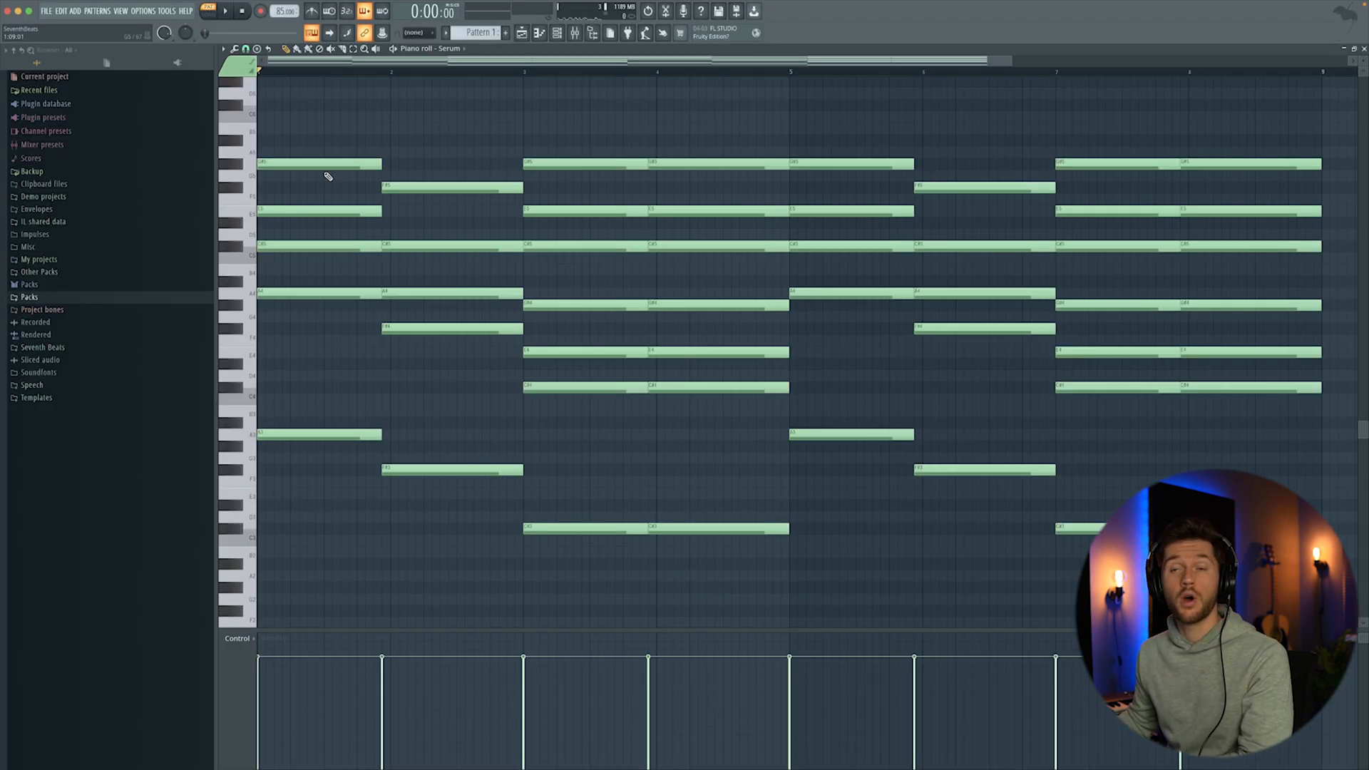
{"action": "left_click", "coordinate": [558, 33]}
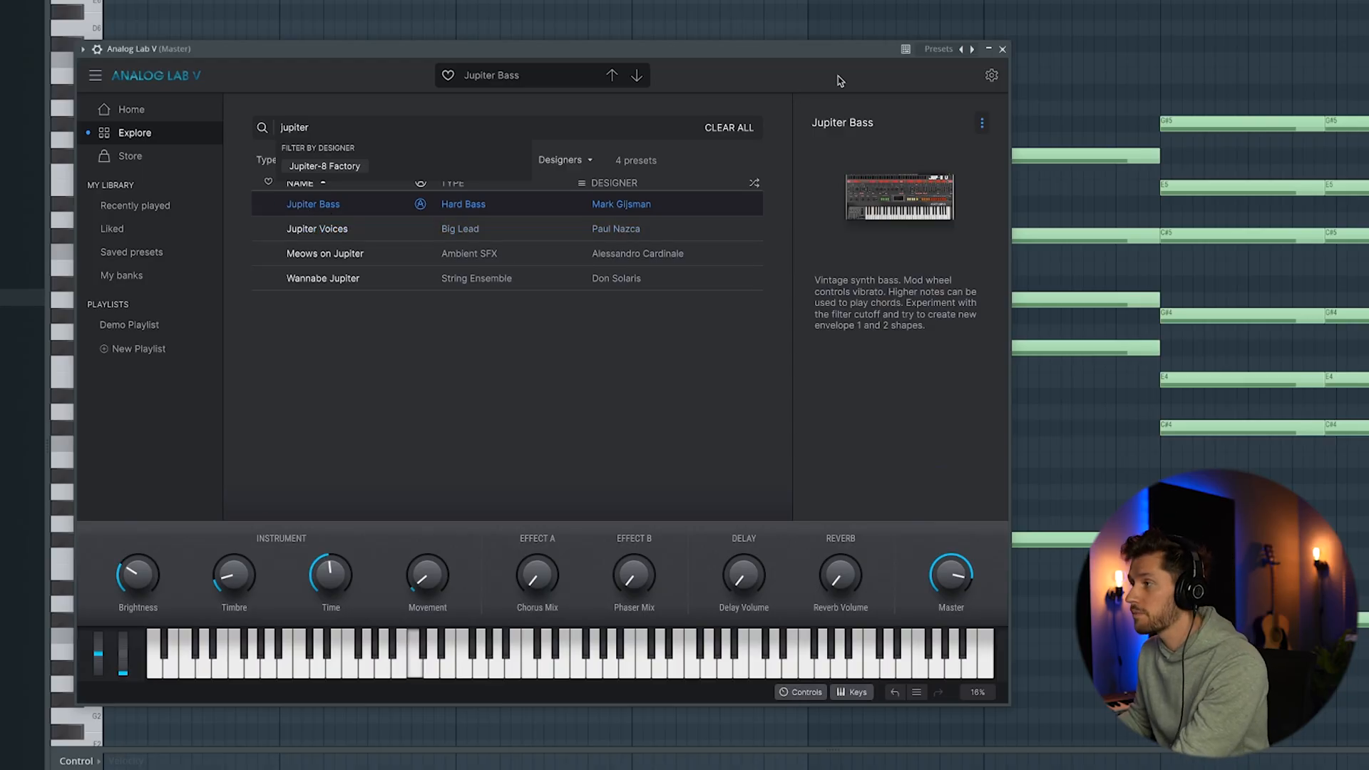
{"action": "left_click", "coordinate": [1002, 49]}
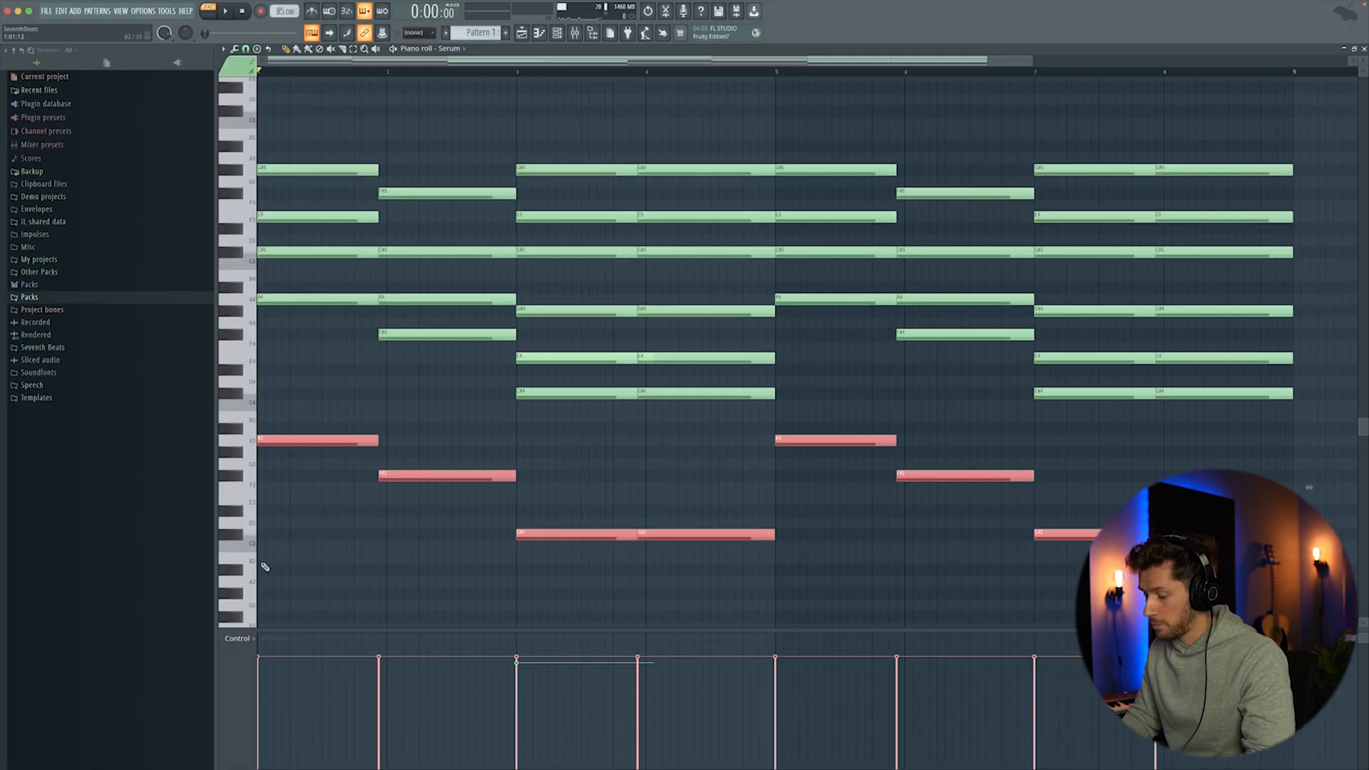
Copy the selected bass notes from the Serum channel into the Analog Lab V piano roll and play them back.
{"action": "left_click", "coordinate": [563, 32]}
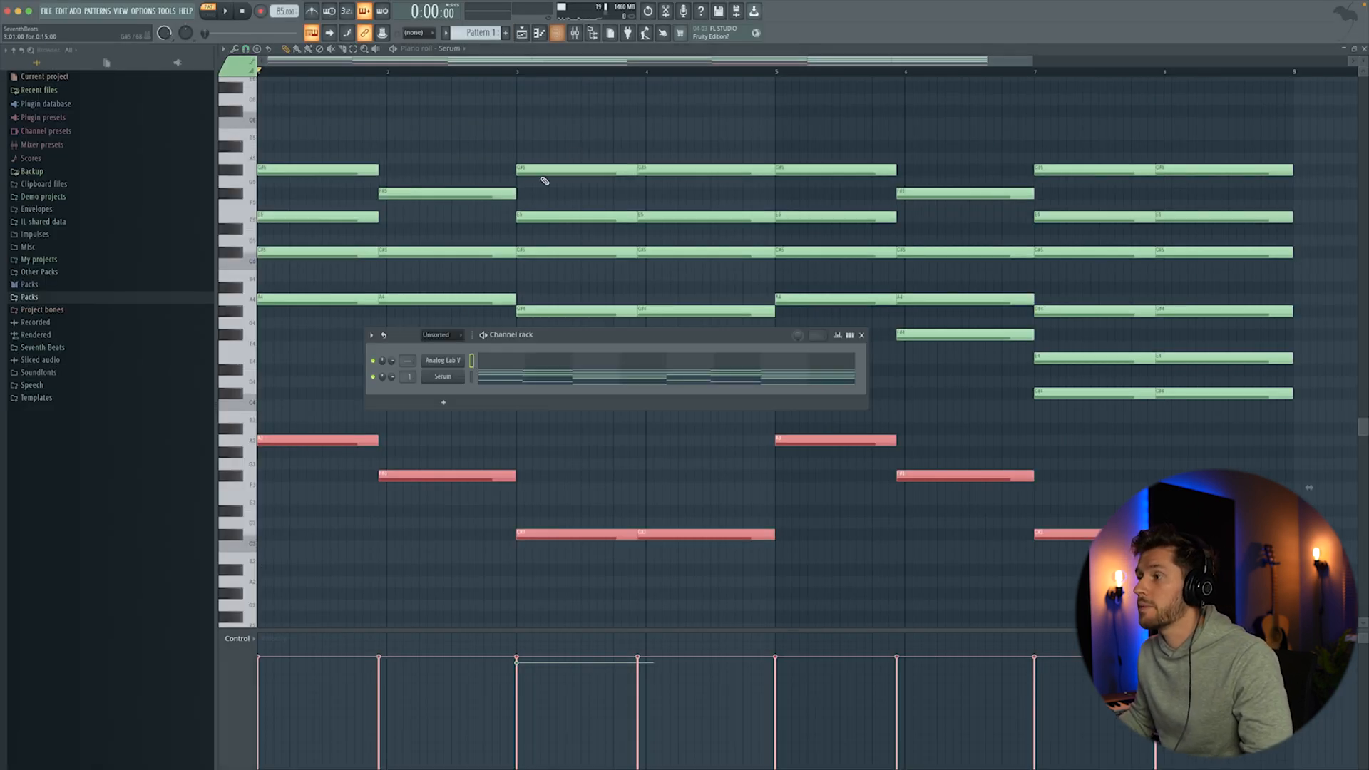
{"action": "left_click", "coordinate": [502, 359]}
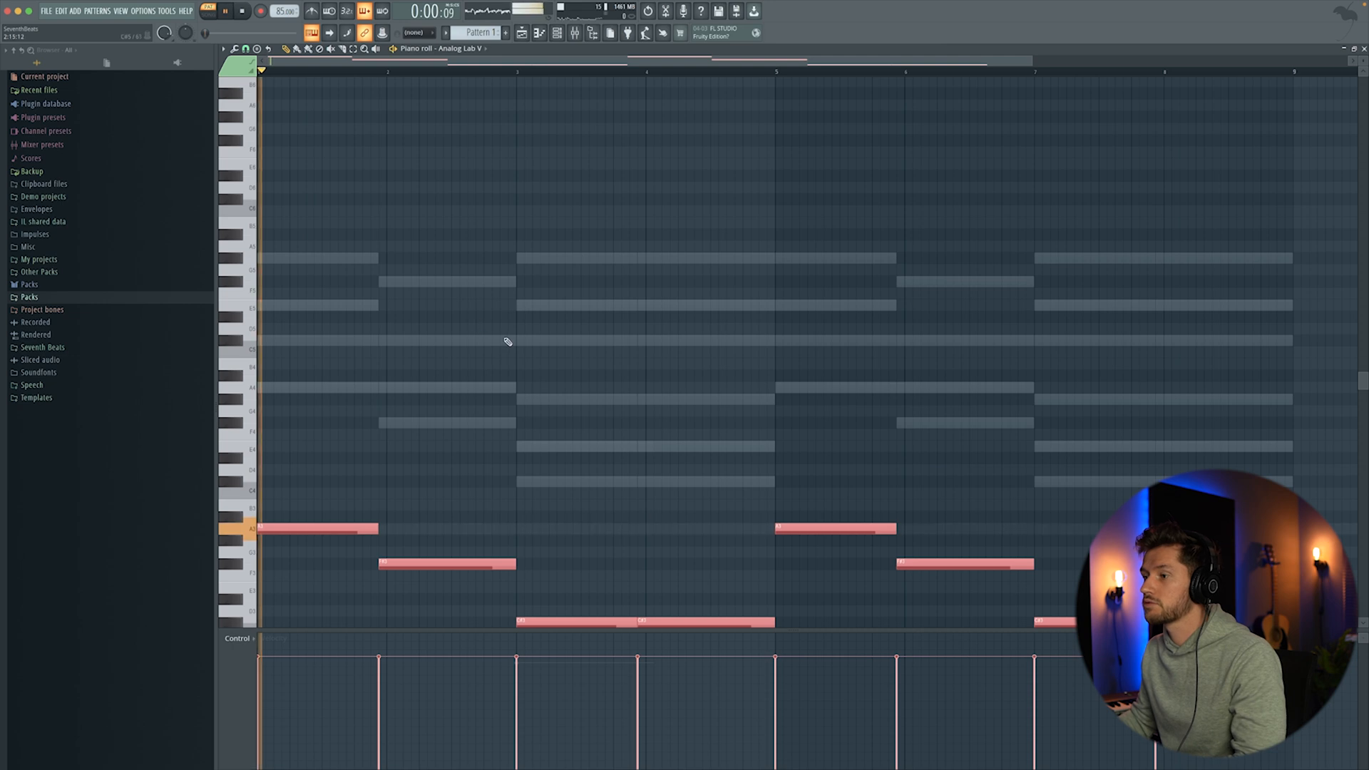
{"action": "scroll", "coordinate": [507, 341], "scroll_direction": "down", "scroll_amount": 5}
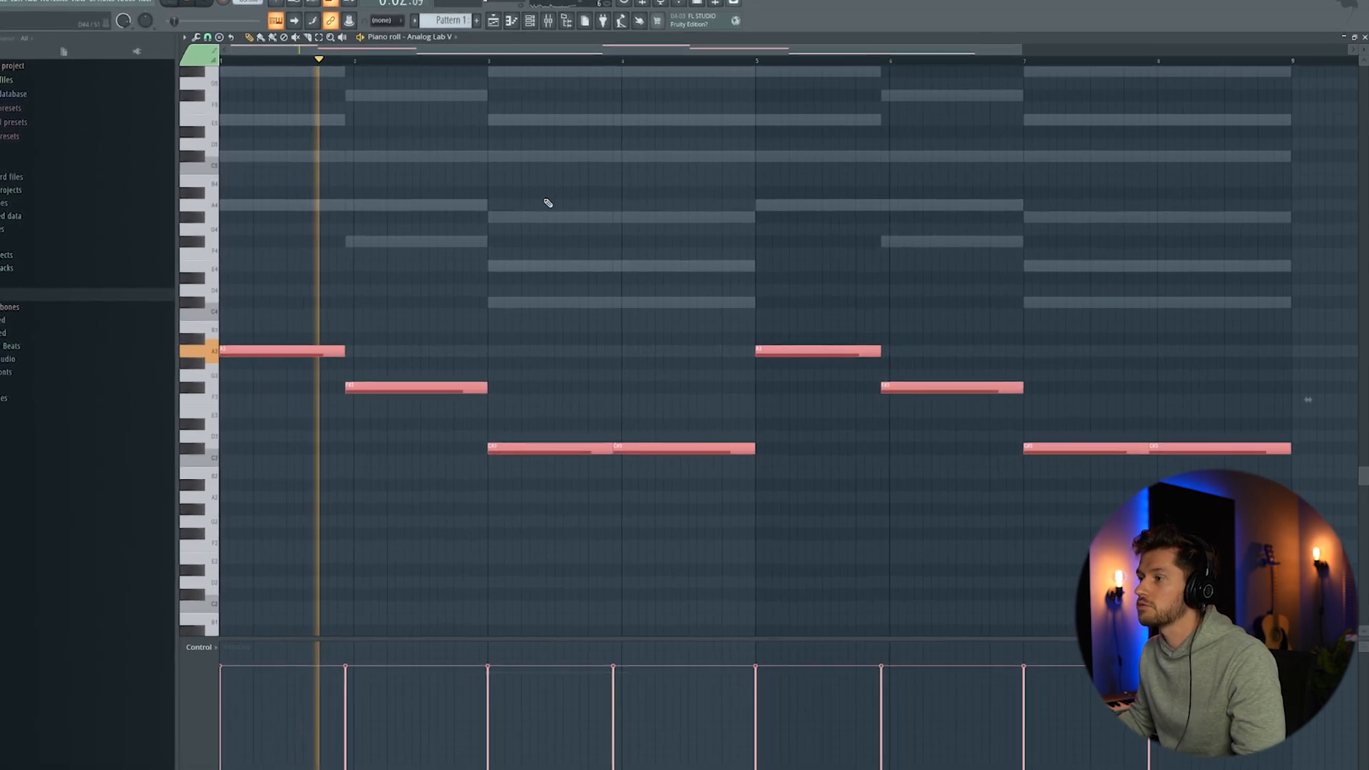
{"action": "key", "text": "F9"}
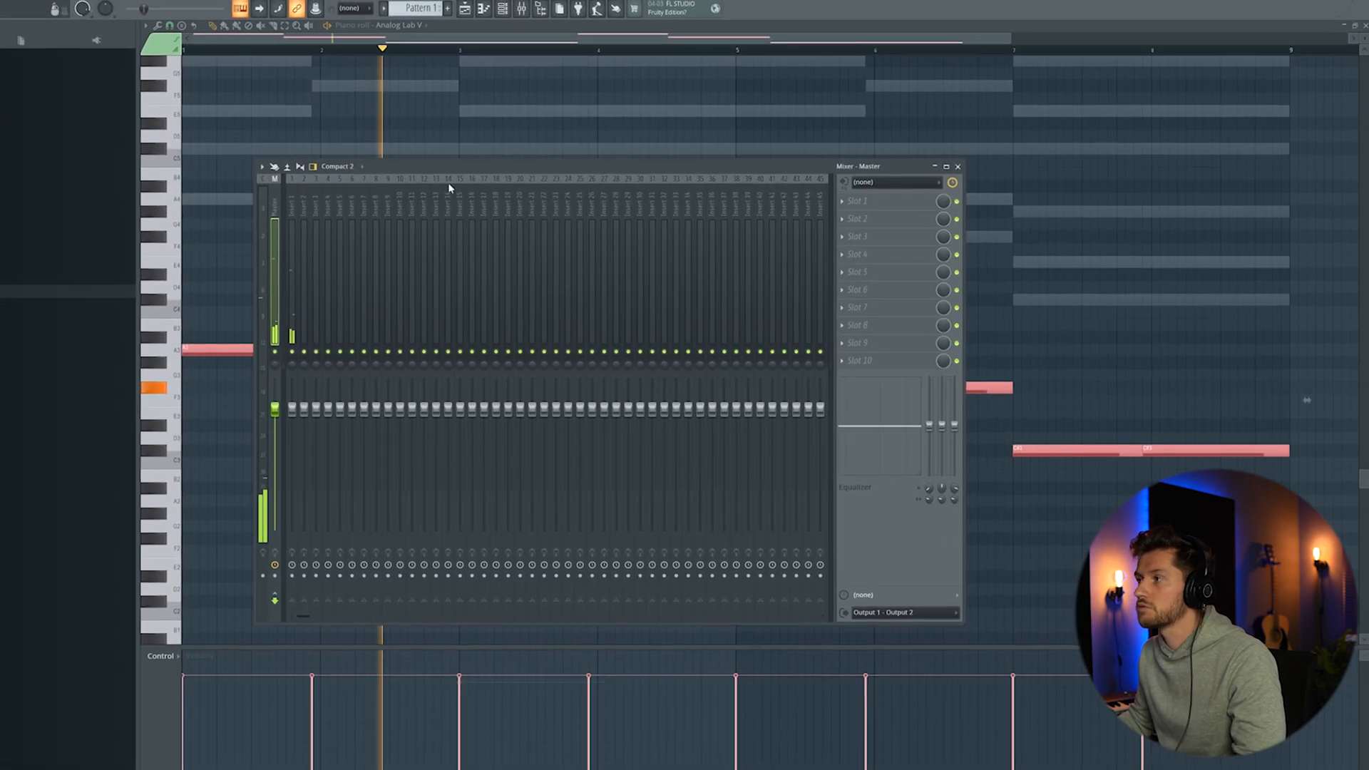
{"action": "key", "text": "F9"}
Insert a second Analog Lab V channel, search its presets for strings and load Blue Strings.
{"action": "key", "text": "F6"}
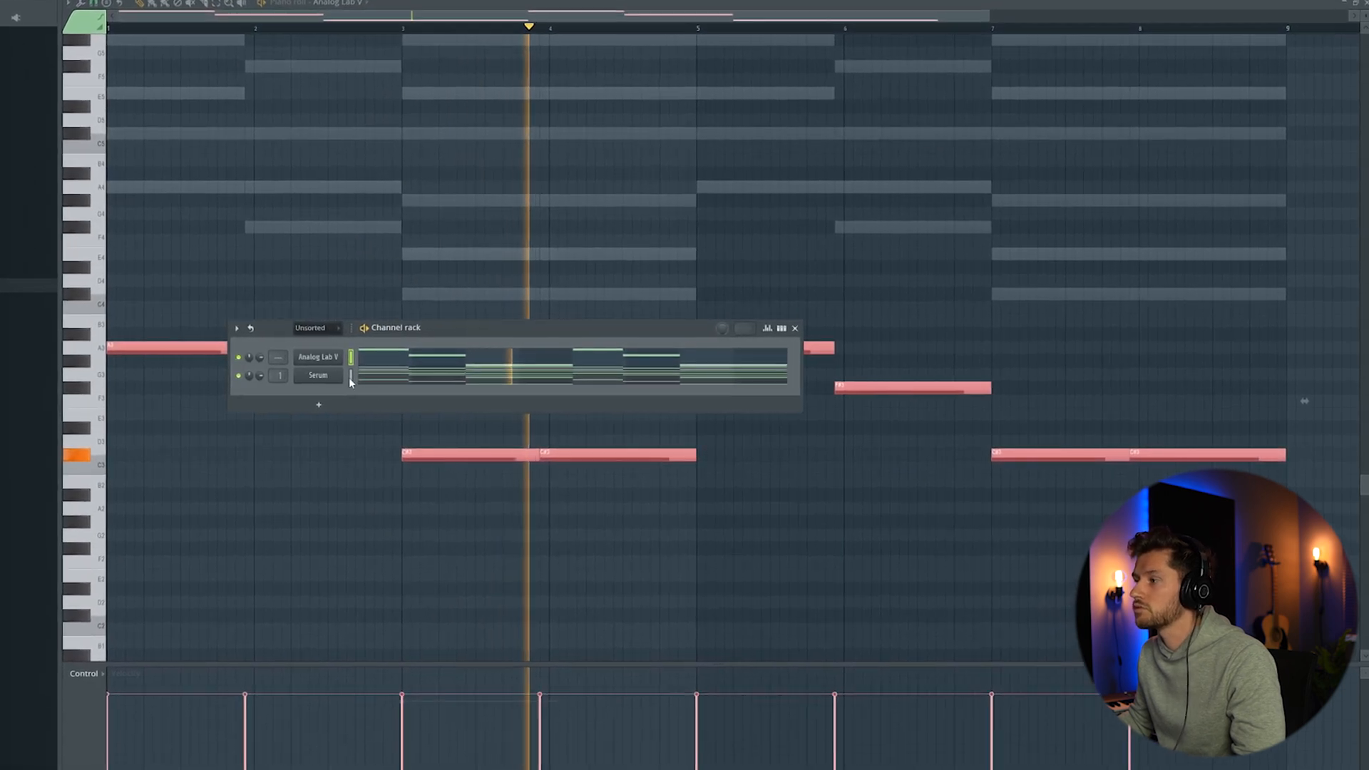
{"action": "right_click", "coordinate": [340, 356]}
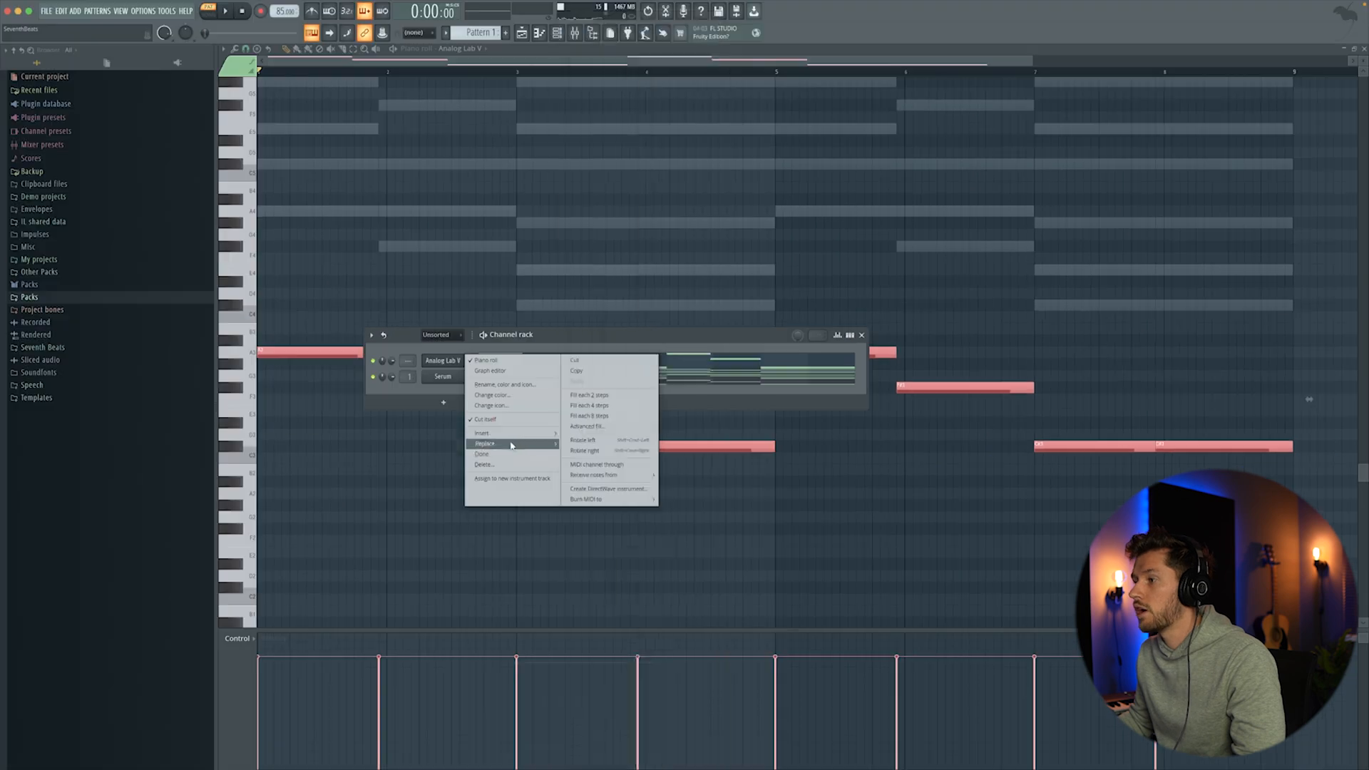
{"action": "mouse_move", "coordinate": [514, 435]}
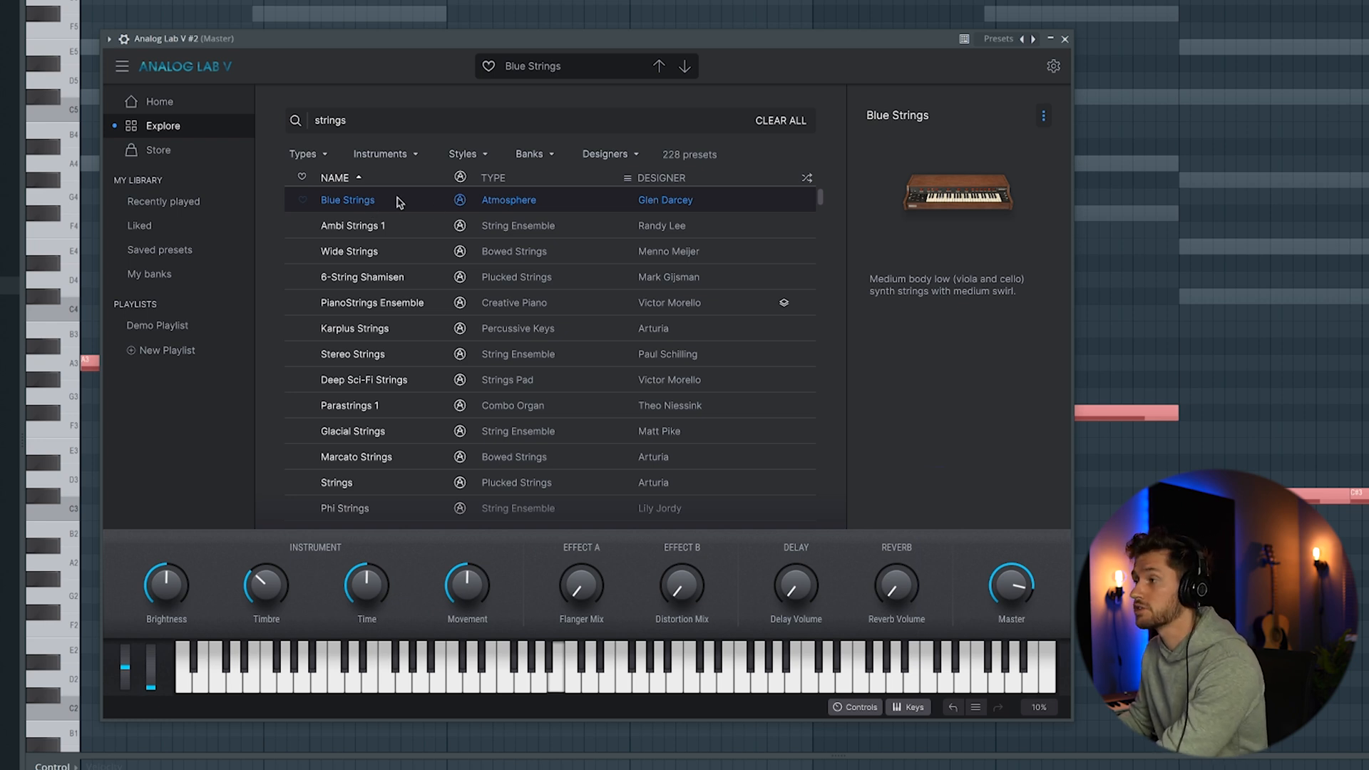
{"action": "left_click", "coordinate": [1064, 39]}
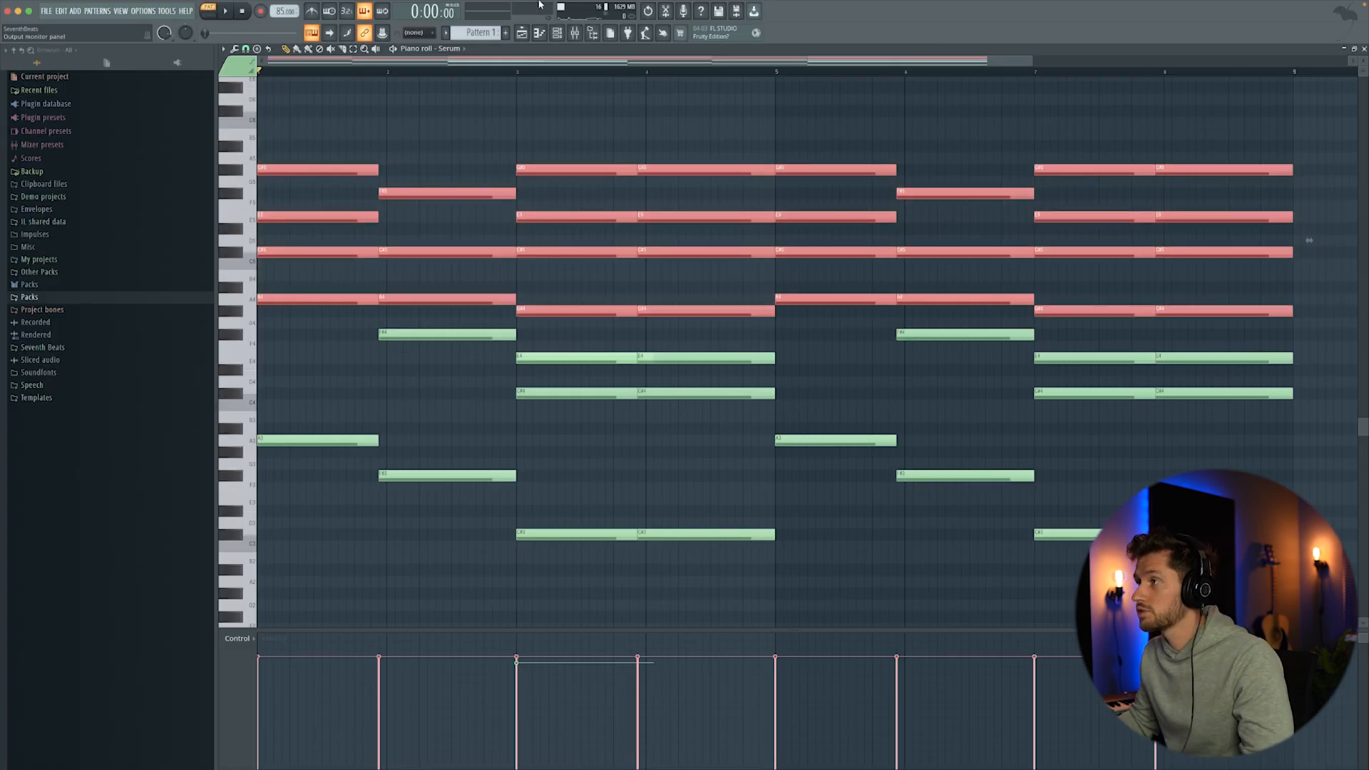
Copy the chord notes into the Analog Lab V #2 piano roll, raise them one octave and play the result.
{"action": "left_click", "coordinate": [560, 31]}
{"action": "left_click", "coordinate": [529, 369]}
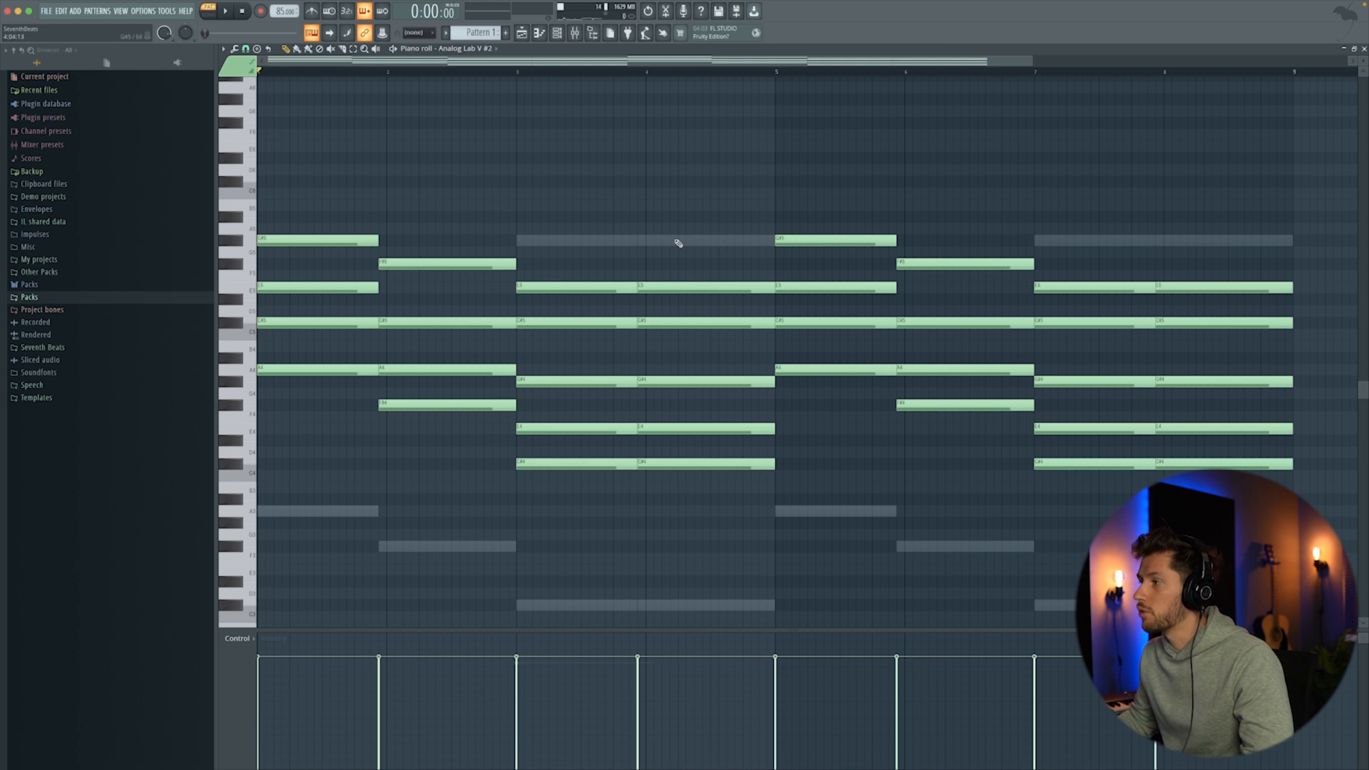
{"action": "left_click_drag", "start_coordinate": [221, 168], "coordinate": [263, 563]}
{"action": "key", "text": "space"}
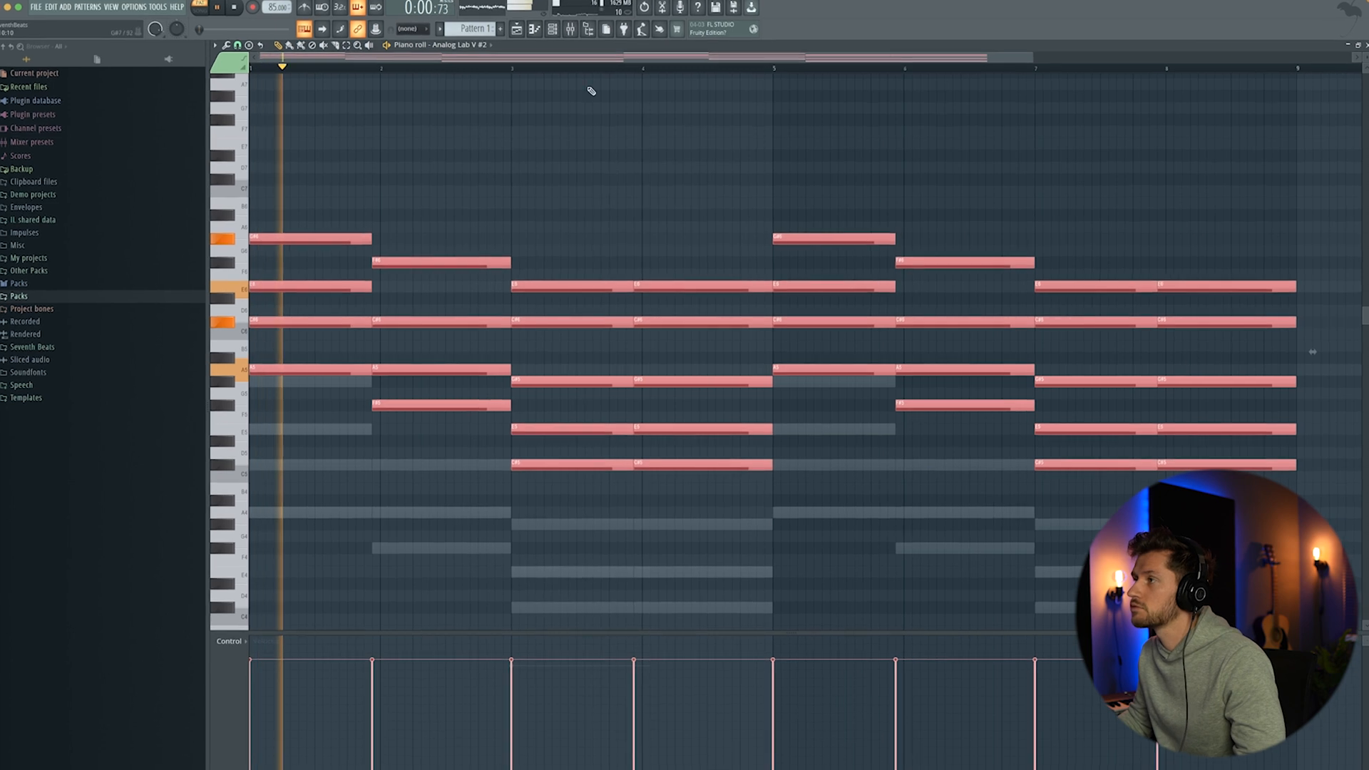
Stop playback and insert another Serum instance in the channel rack.
{"action": "key", "text": "F6"}
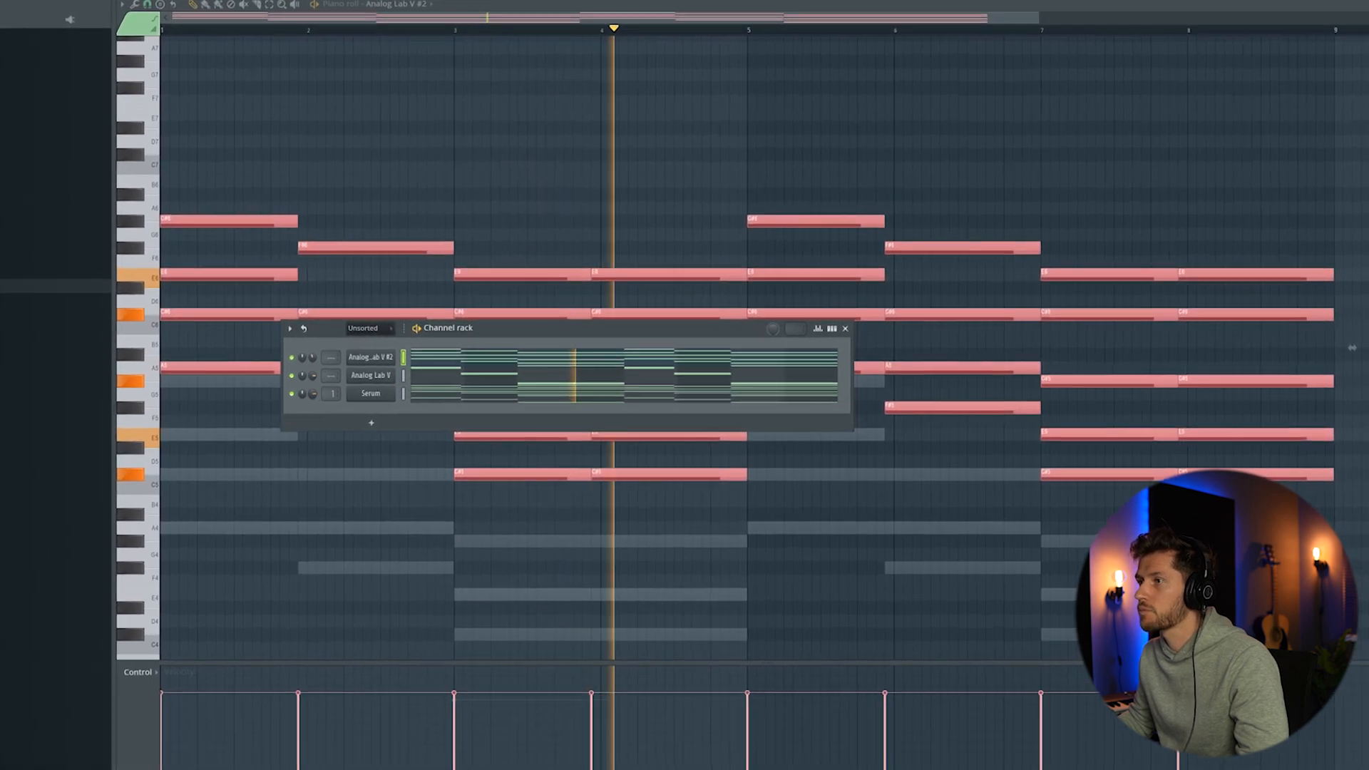
{"action": "key", "text": "space"}
{"action": "right_click", "coordinate": [385, 392]}
{"action": "mouse_move", "coordinate": [427, 483]}
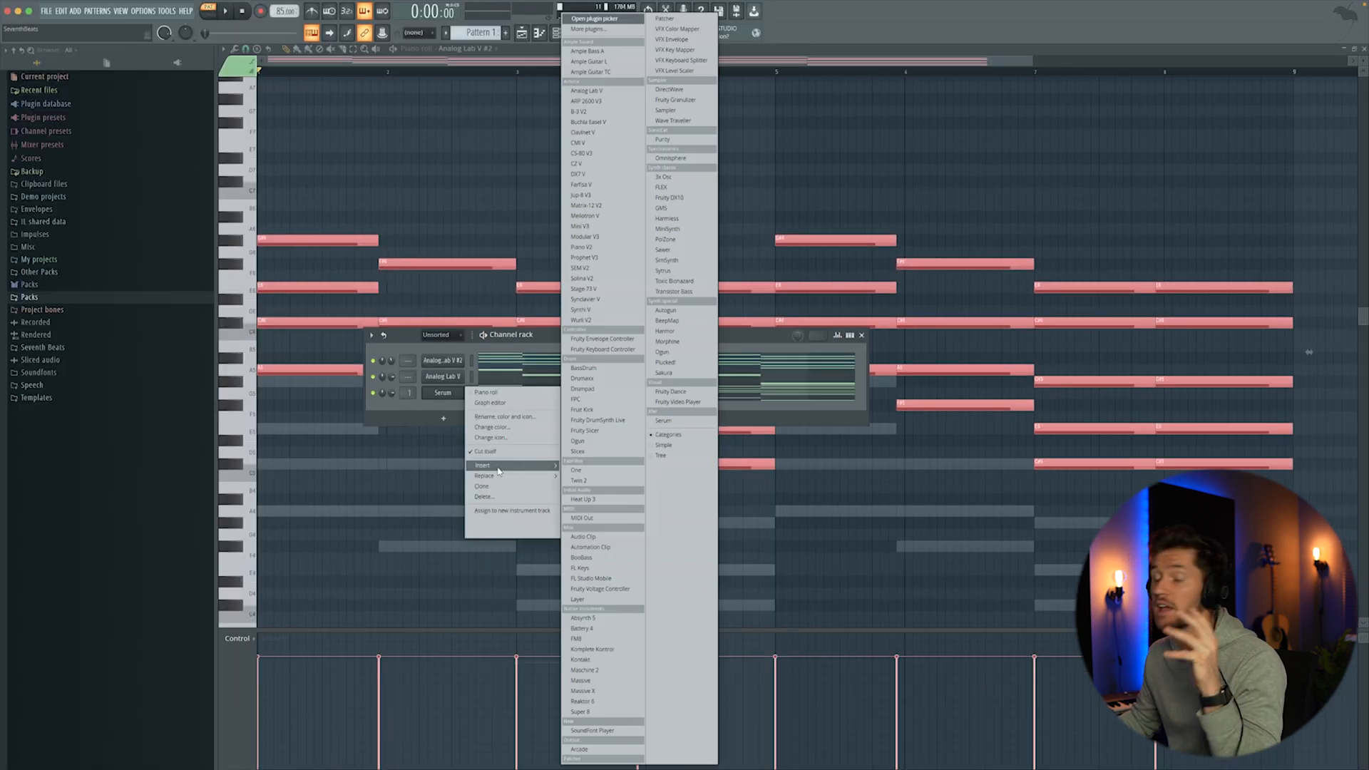
{"action": "left_click", "coordinate": [694, 426]}
Filter the new Serum's presets by the Synth category and load the SY Champion preset.
{"action": "left_click", "coordinate": [802, 71]}
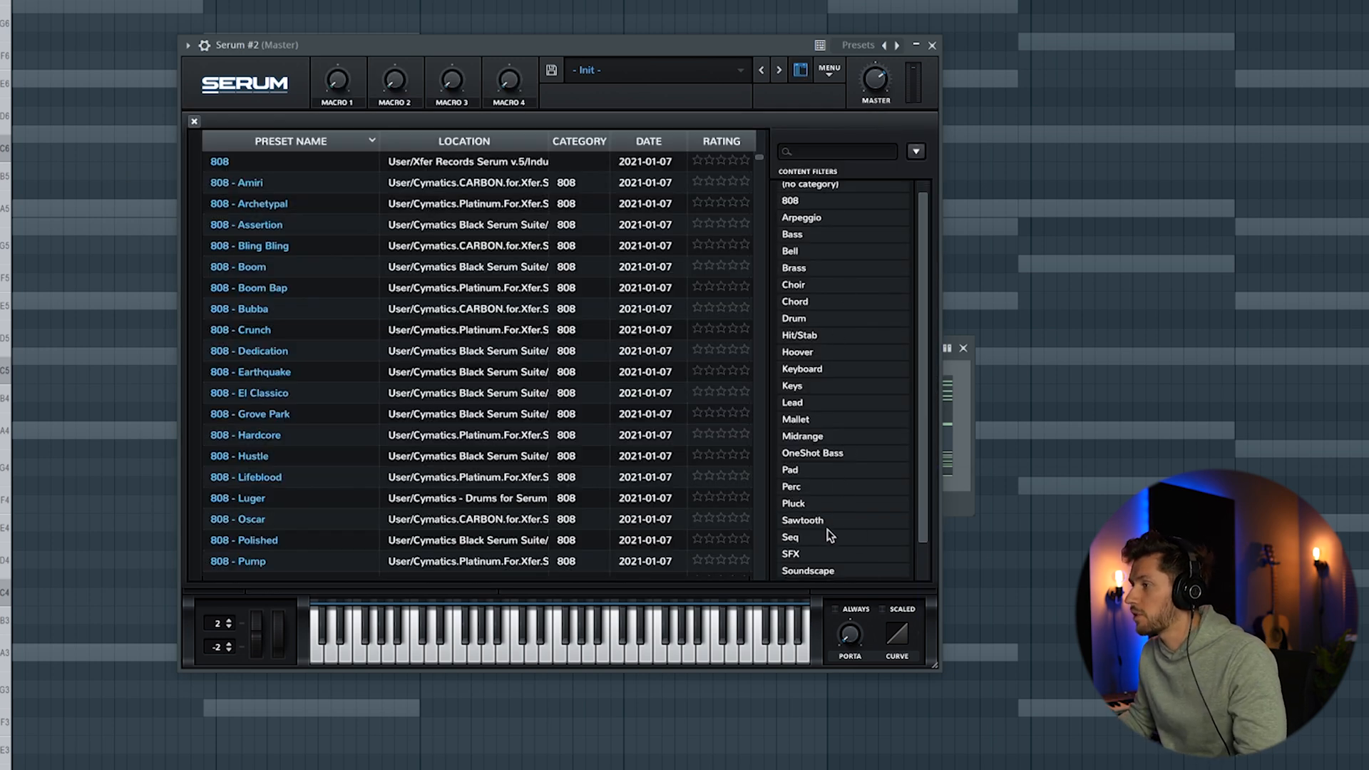
{"action": "left_click", "coordinate": [287, 314]}
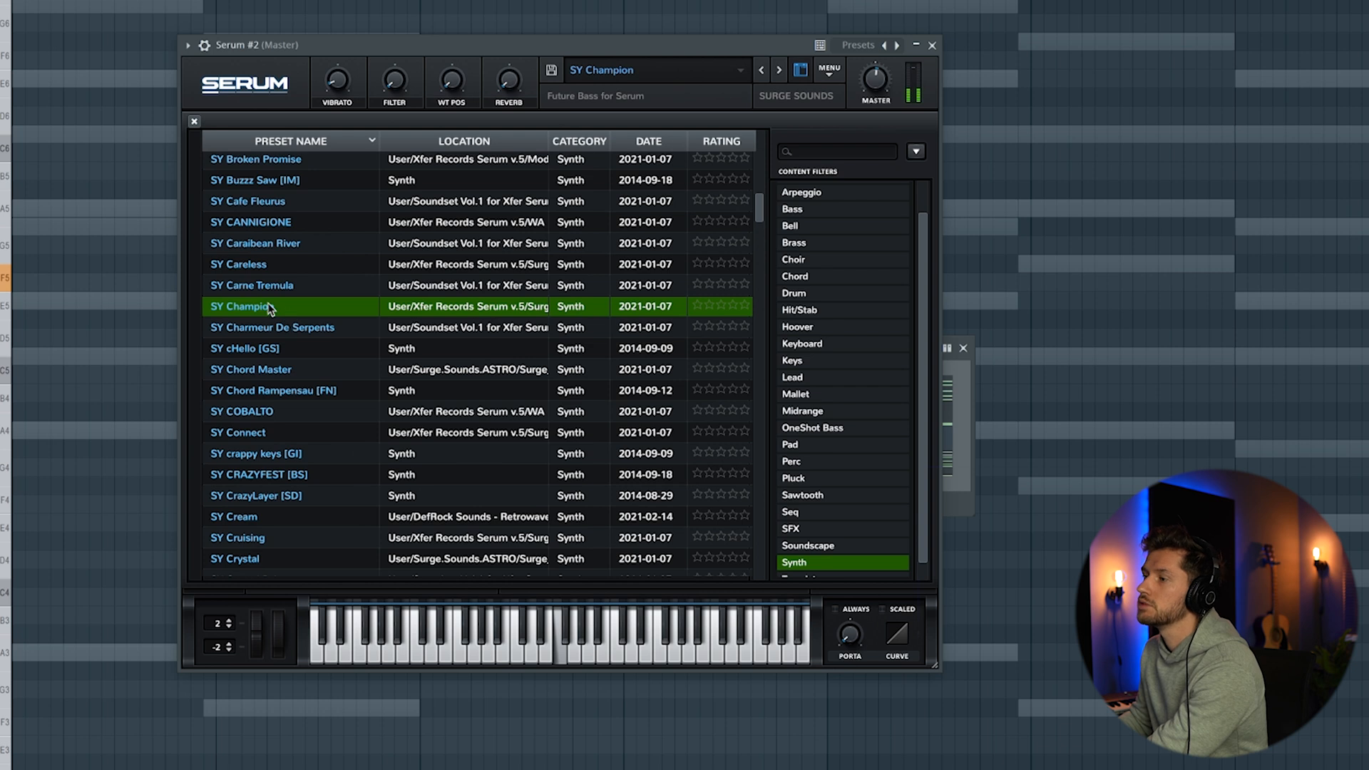
{"action": "left_click", "coordinate": [932, 45]}
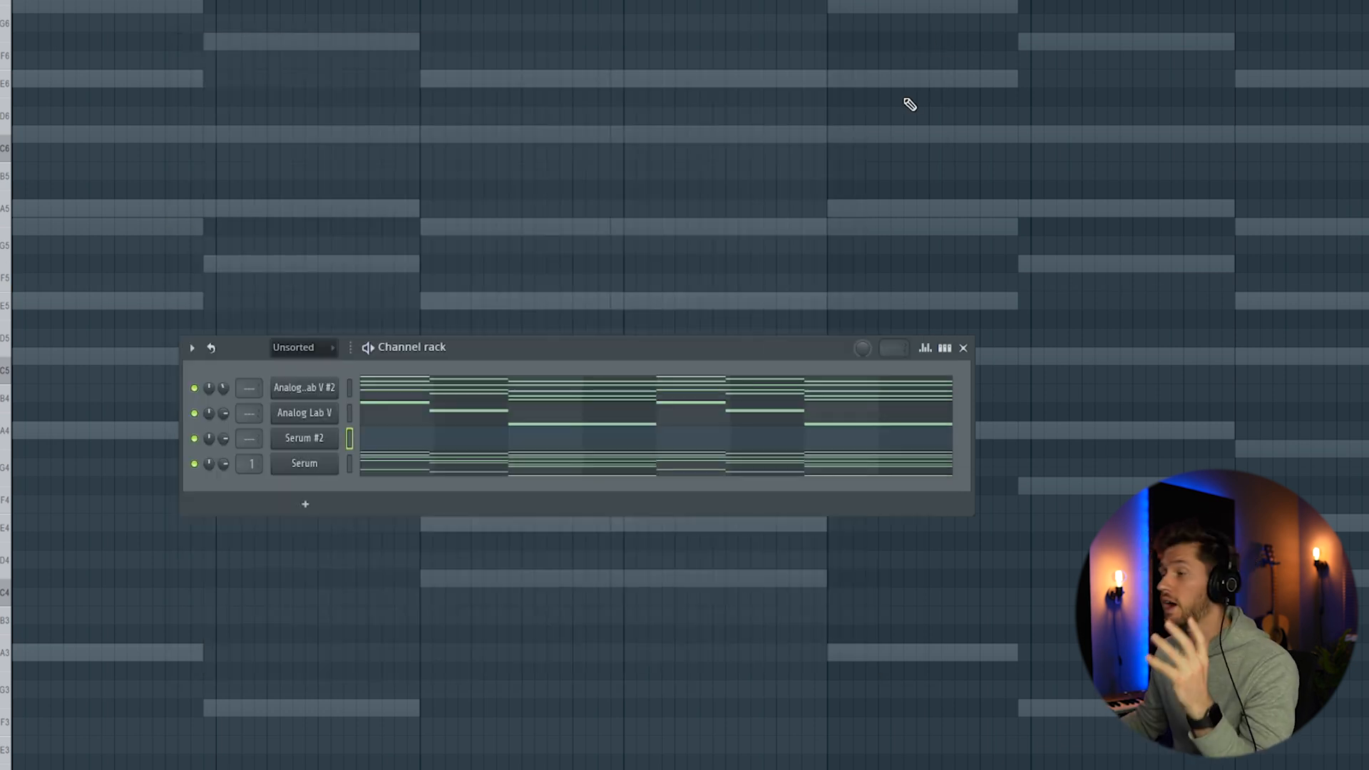
{"action": "key", "text": "F9"}
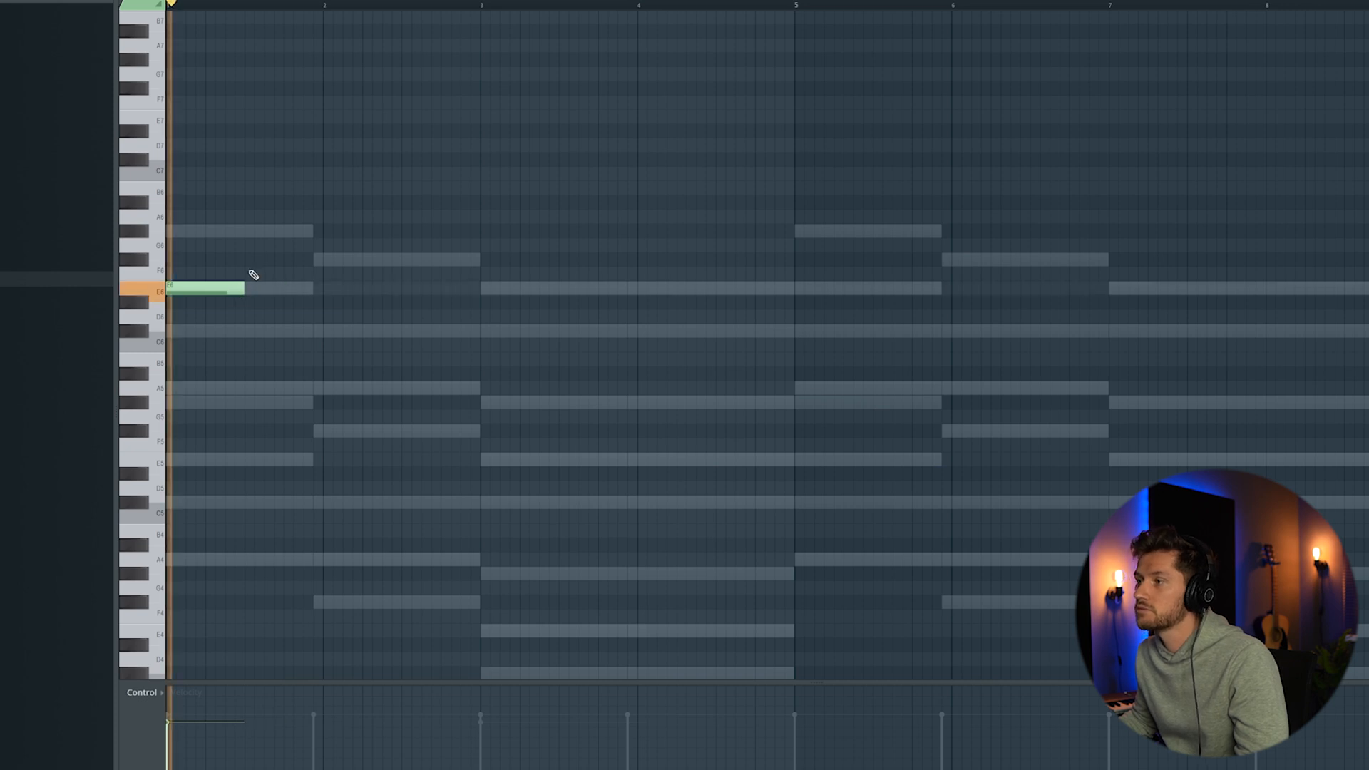
Write the bar 1 melody with a shortened E6, a short F#6 and an E6 held to the end of the bar.
{"action": "left_click", "coordinate": [273, 230]}
{"action": "left_click_drag", "start_coordinate": [240, 290], "coordinate": [225, 289]}
{"action": "left_click", "coordinate": [284, 259]}
{"action": "key", "text": "space"}
{"action": "left_click_drag", "start_coordinate": [303, 289], "coordinate": [323, 289]}
{"action": "key", "text": "space"}
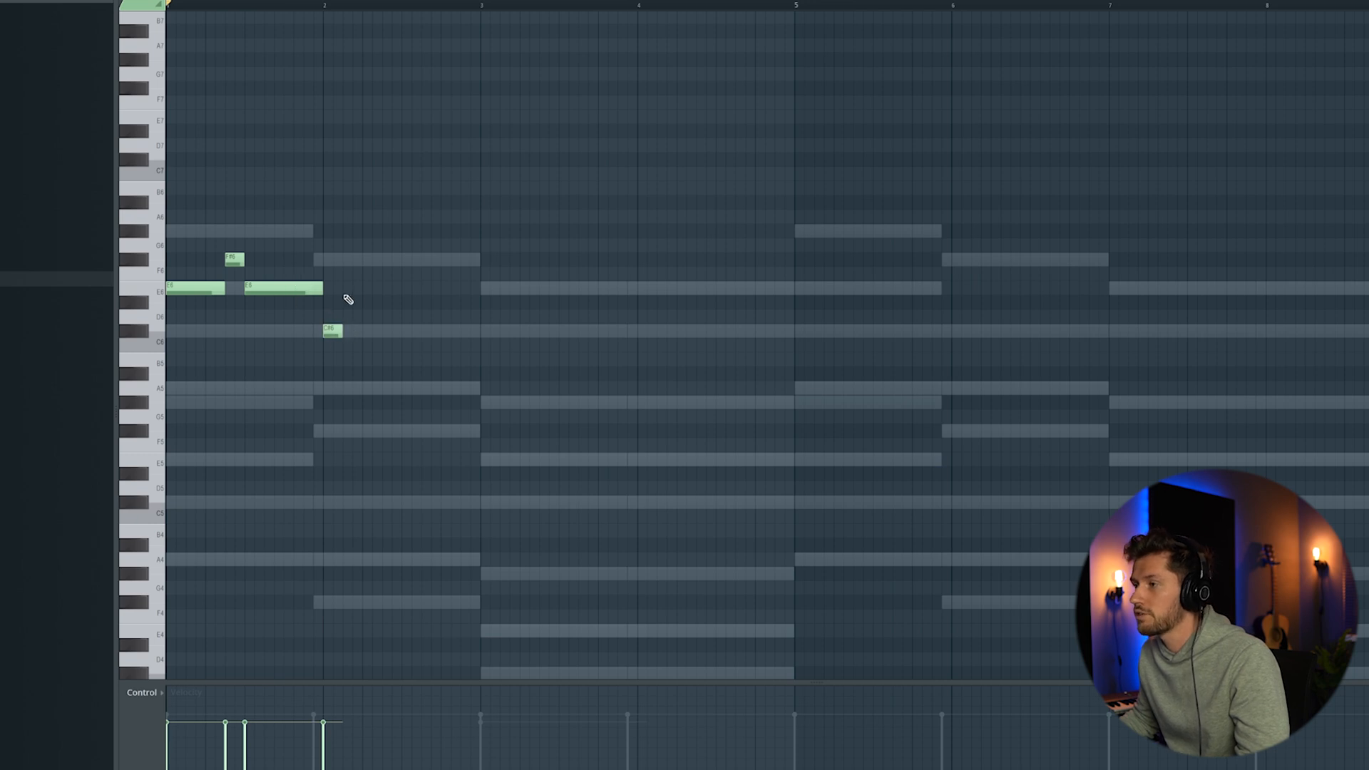
Write the bar 2 melody with a short D#6, a lengthened C#6, a short F#6 and an E6 held to the bar's end.
{"action": "left_click", "coordinate": [330, 331]}
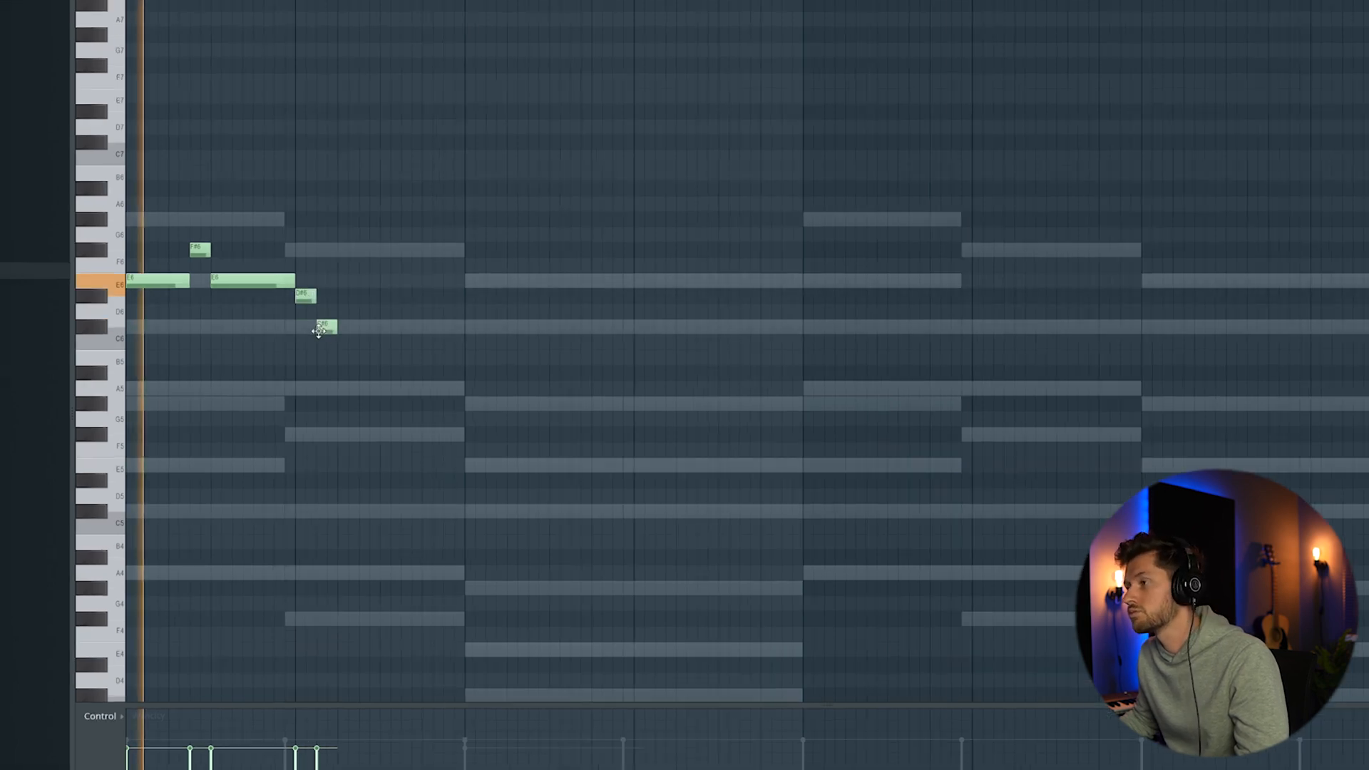
{"action": "left_click_drag", "start_coordinate": [337, 328], "coordinate": [358, 328]}
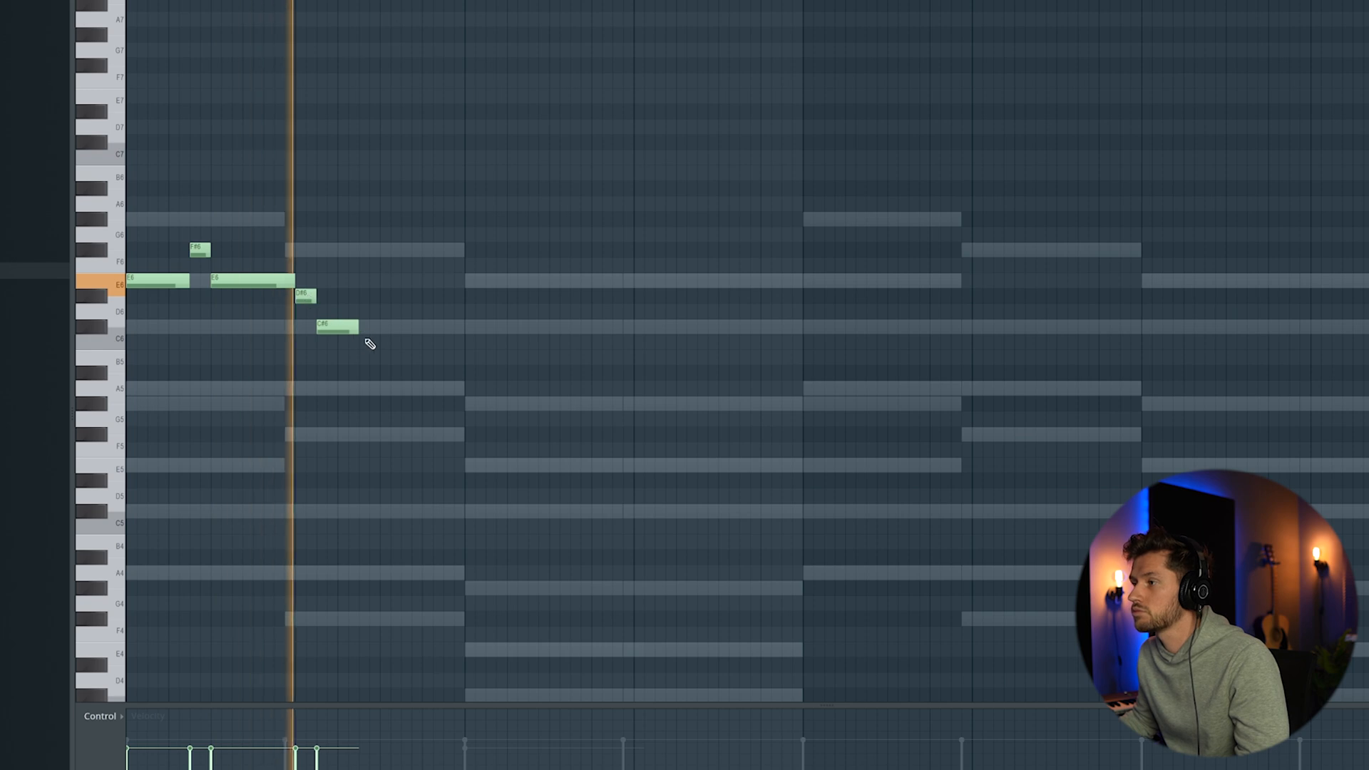
{"action": "key", "text": "space"}
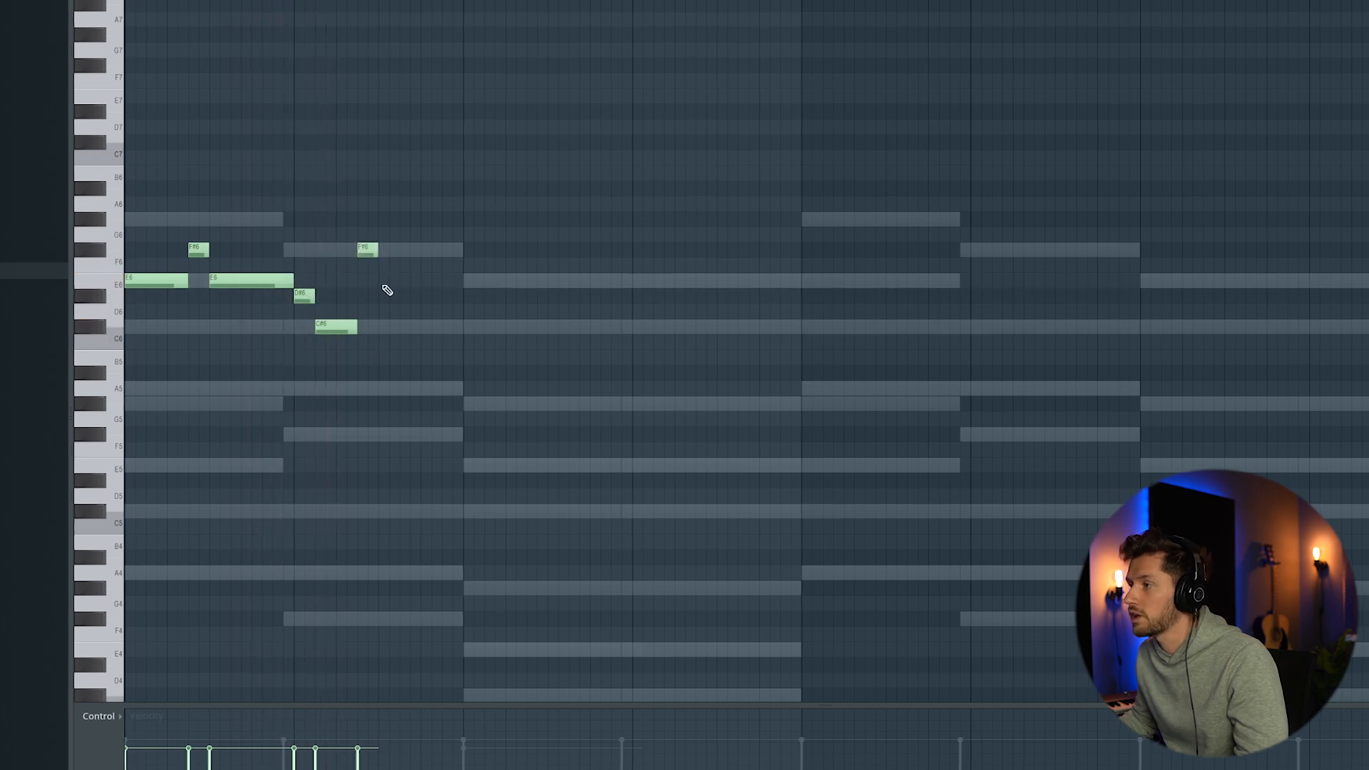
{"action": "key", "text": "space"}
{"action": "left_click_drag", "start_coordinate": [395, 286], "coordinate": [457, 289]}
Duplicate the whole two-bar melody into bars 3 and 4 and clear the selection.
{"action": "left_click_drag", "start_coordinate": [157, 198], "coordinate": [236, 285]}
{"action": "key", "text": "ctrl+a"}
{"action": "key", "text": "ctrl+b"}
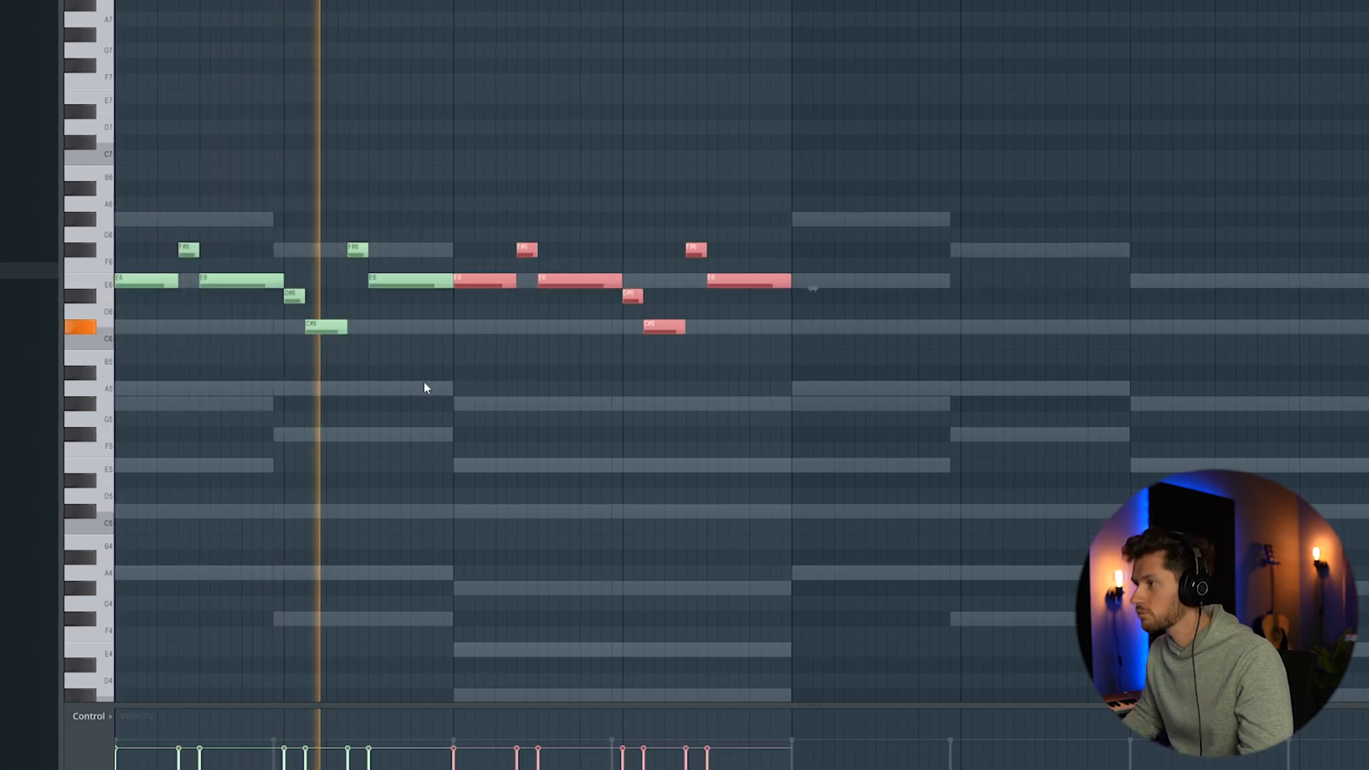
{"action": "key", "text": "ctrl+d"}
{"action": "left_click", "coordinate": [695, 173]}
{"action": "right_click", "coordinate": [689, 173]}
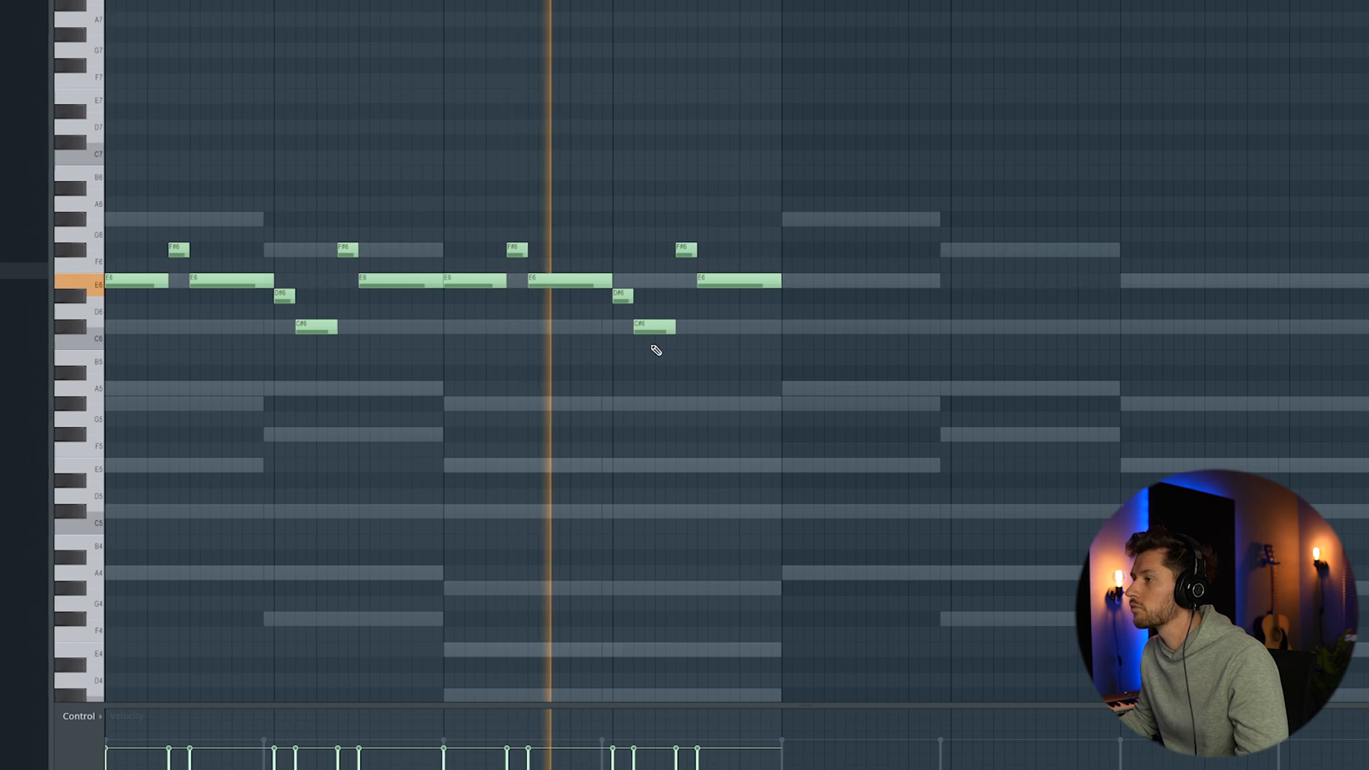
End bar 4 of the melody with G#6, F#6, E6 and D#6, and duplicate the four-bar phrase into bars 5 to 8.
{"action": "key", "text": "space"}
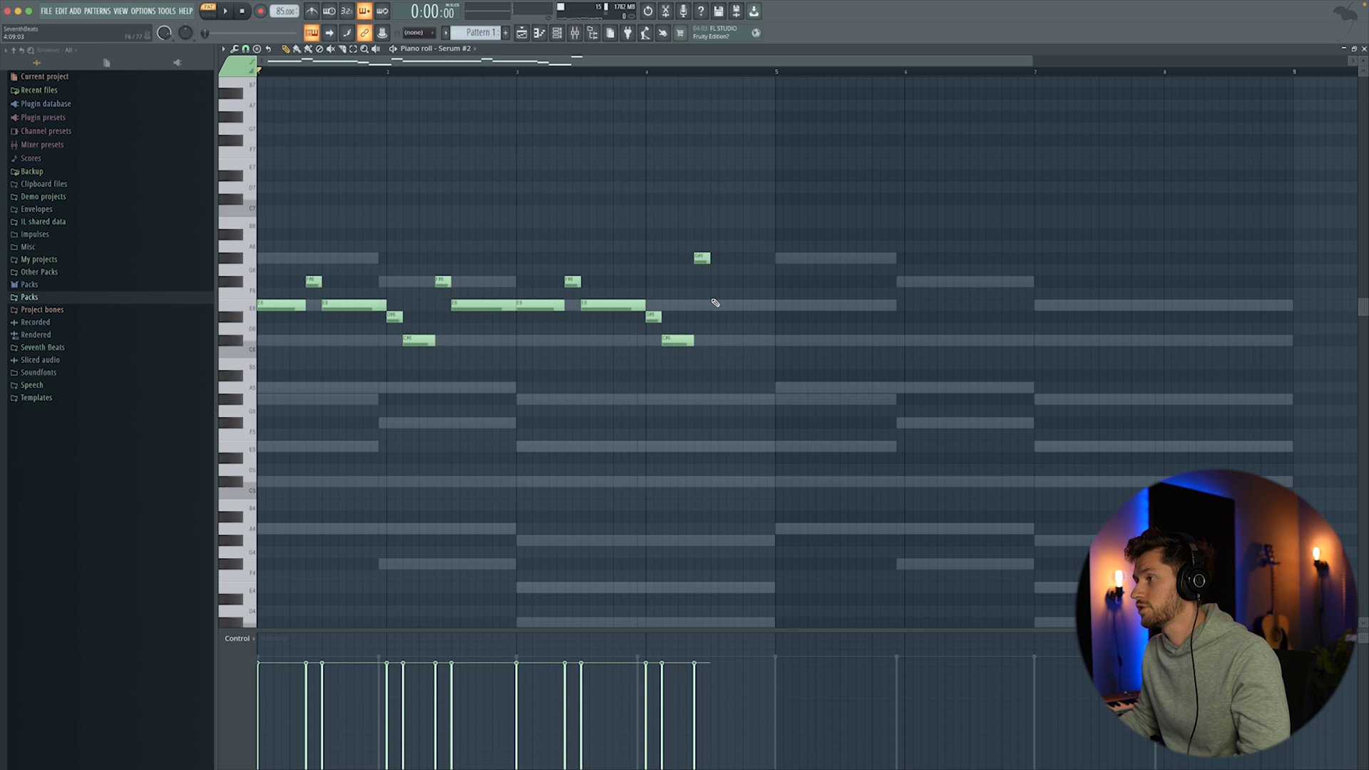
{"action": "left_click", "coordinate": [719, 281]}
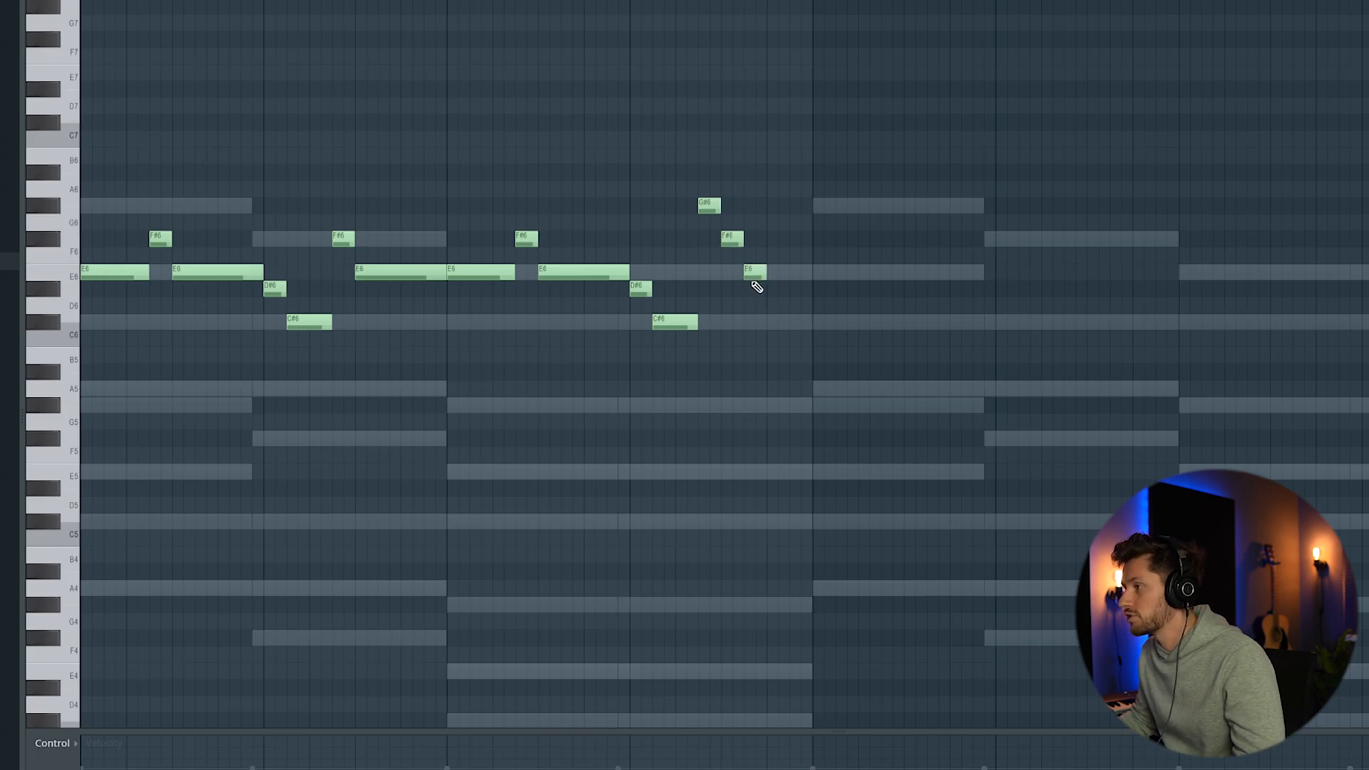
{"action": "left_click_drag", "start_coordinate": [73, 110], "coordinate": [136, 409]}
{"action": "key", "text": "ctrl+b"}
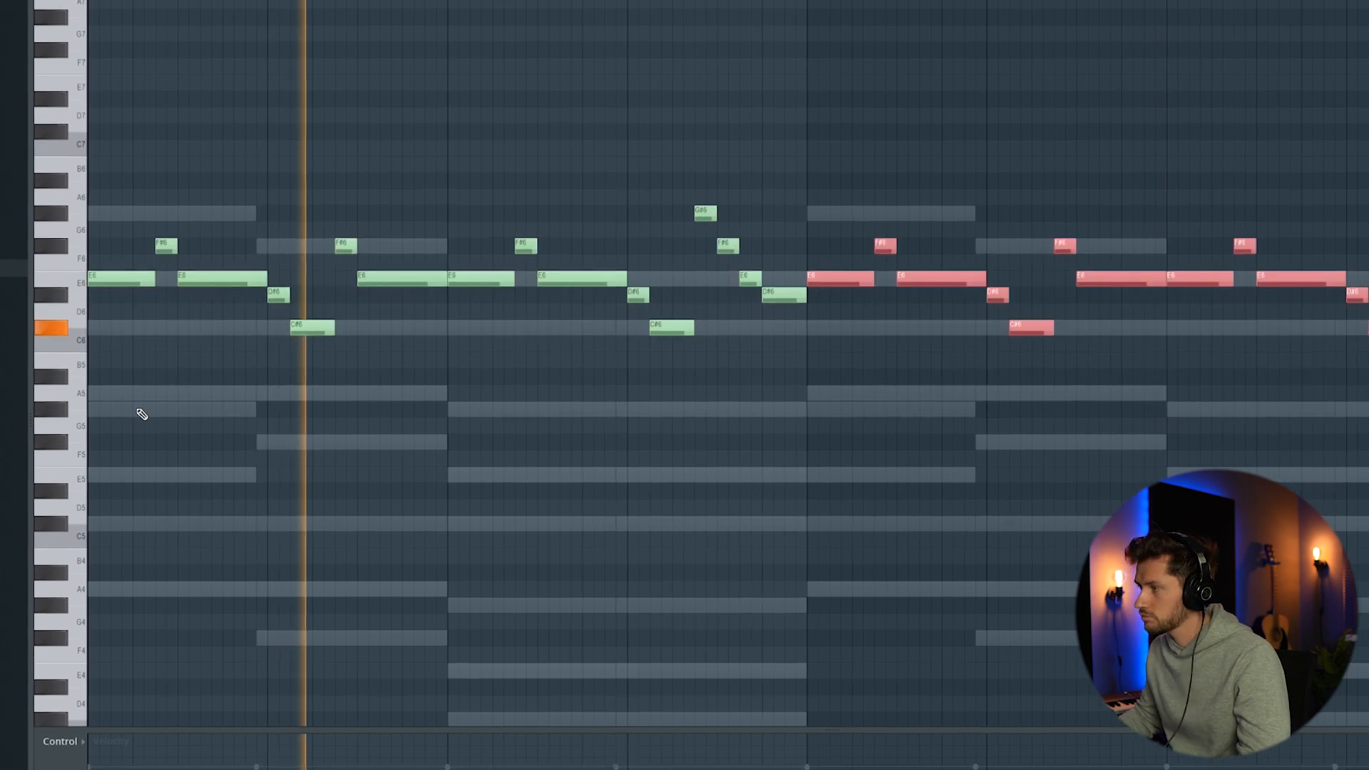
{"action": "key", "text": "ctrl+d"}
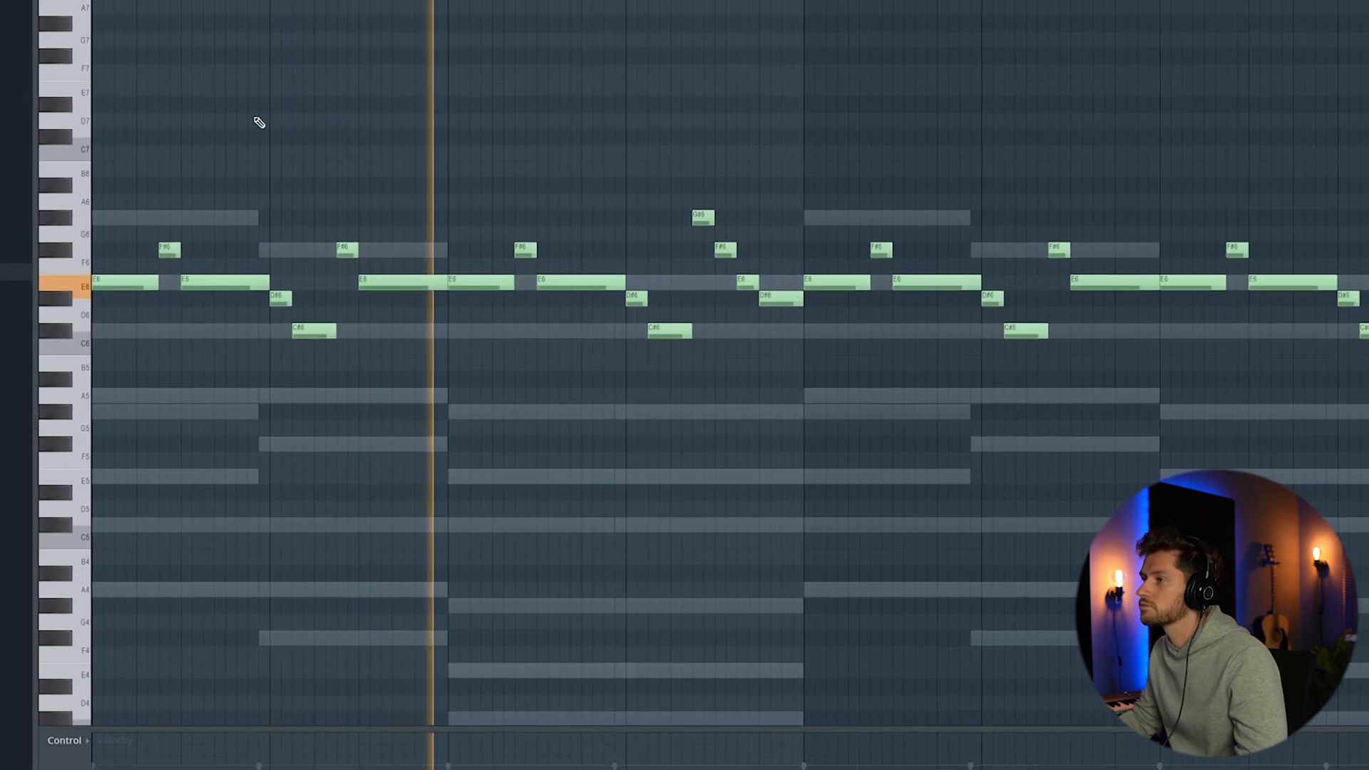
Transpose the entire eight-bar melody up one octave and clear the selection.
{"action": "left_click_drag", "start_coordinate": [79, 100], "coordinate": [130, 426]}
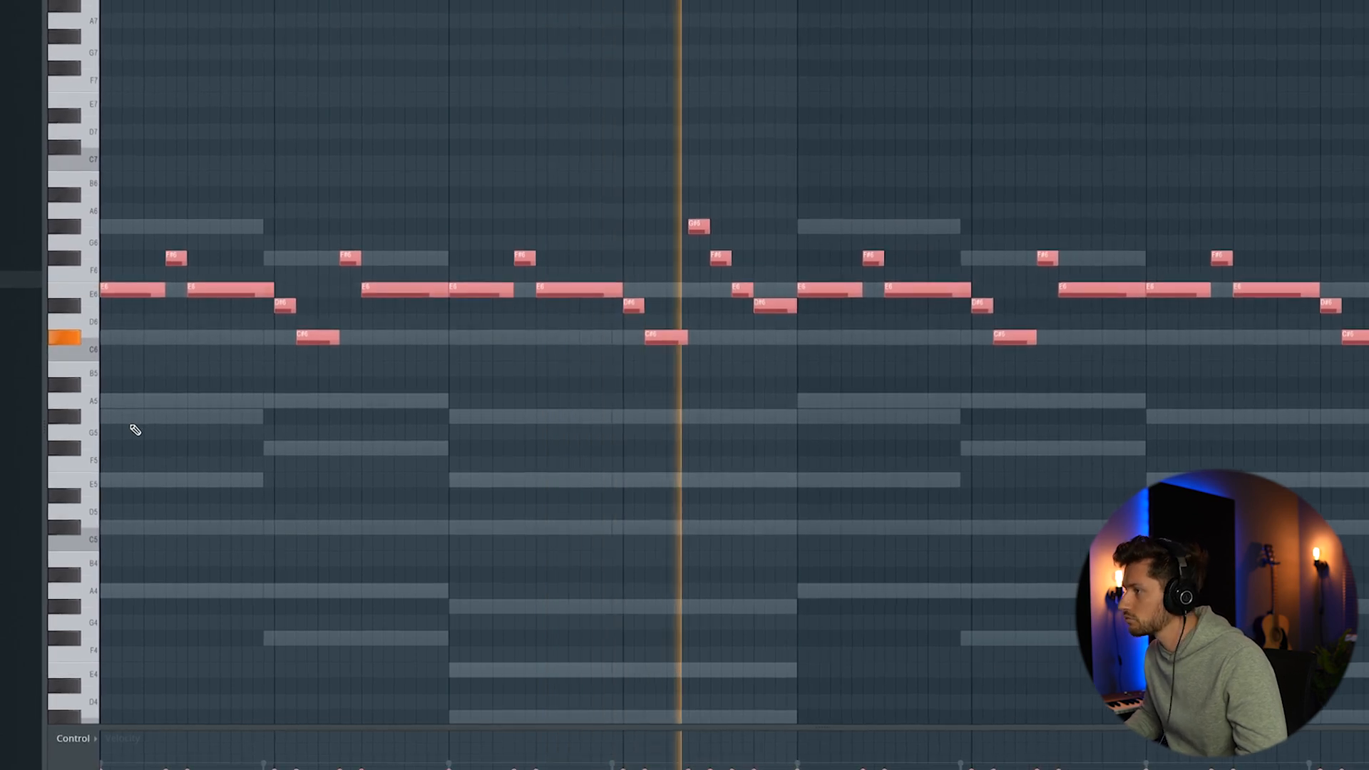
{"action": "key", "text": "ctrl+Up"}
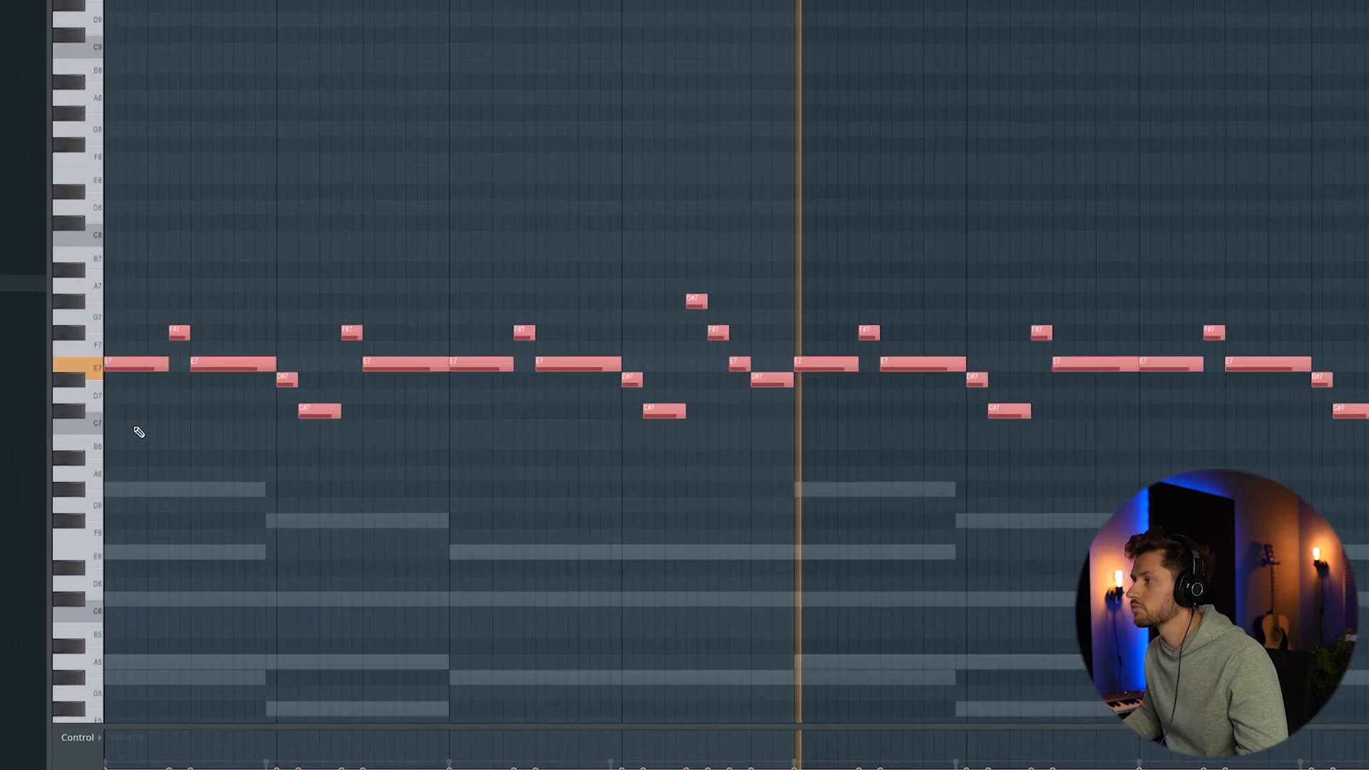
{"action": "left_click", "coordinate": [903, 202], "text": "ctrl"}
{"action": "scroll", "coordinate": [1082, 368], "scroll_direction": "down", "scroll_amount": 5}
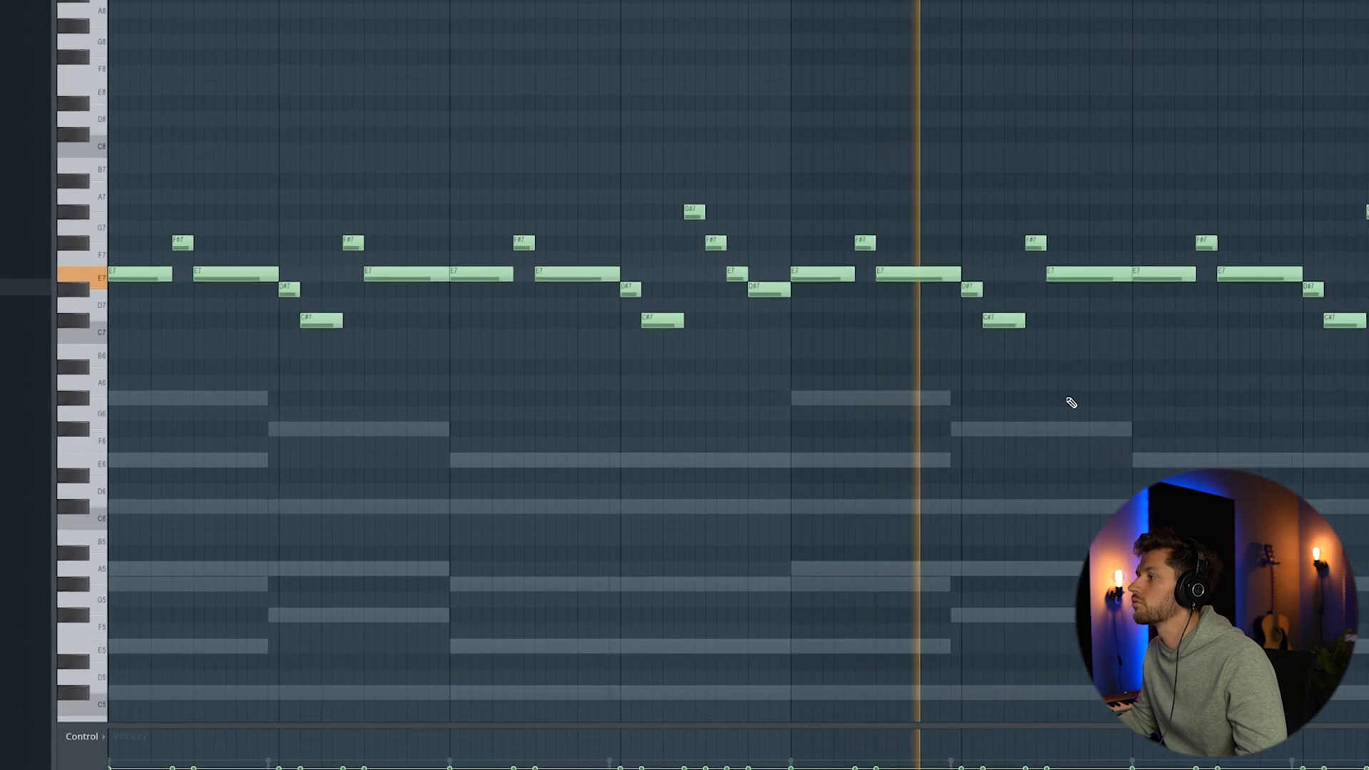
{"action": "scroll", "coordinate": [933, 245], "scroll_direction": "down", "scroll_amount": 1}
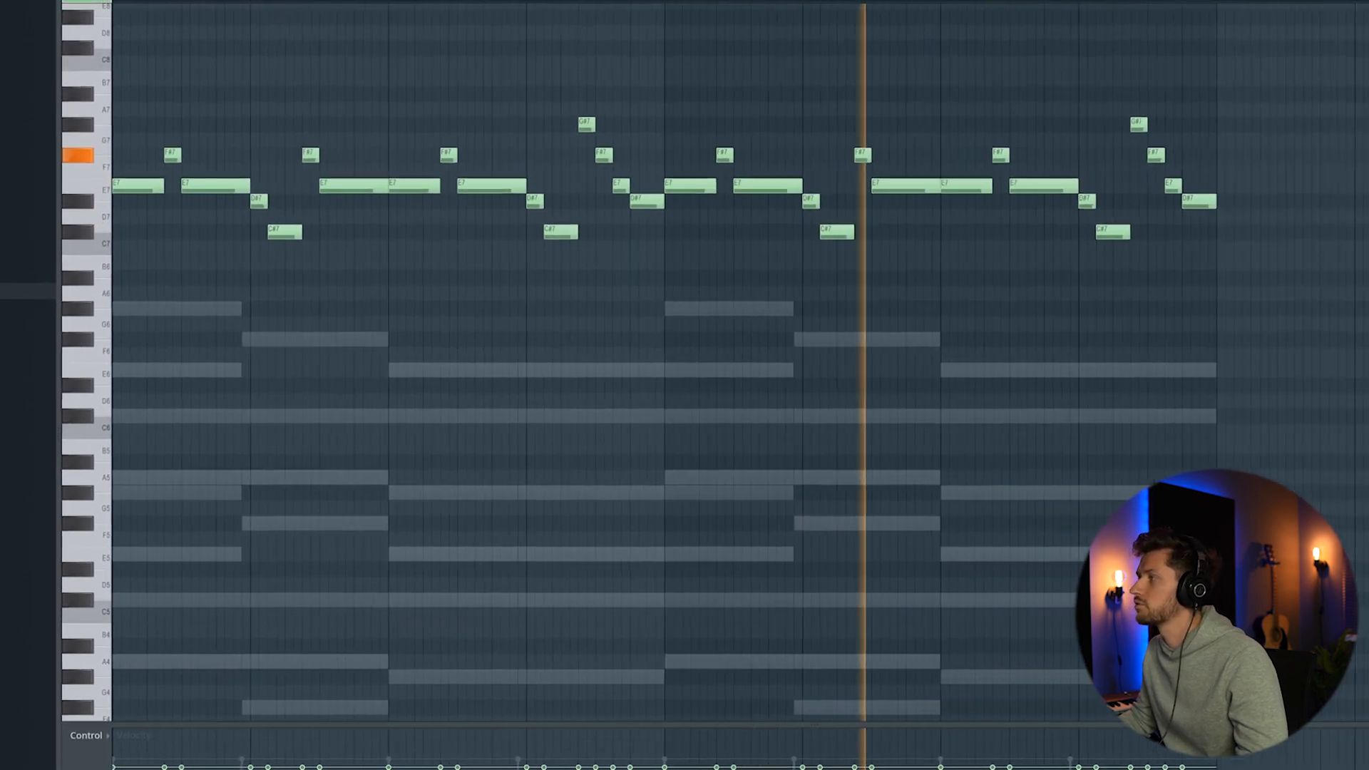
{"action": "scroll", "coordinate": [929, 247], "scroll_direction": "down", "scroll_amount": 1}
{"action": "scroll", "coordinate": [926, 251], "scroll_direction": "up", "scroll_amount": 2}
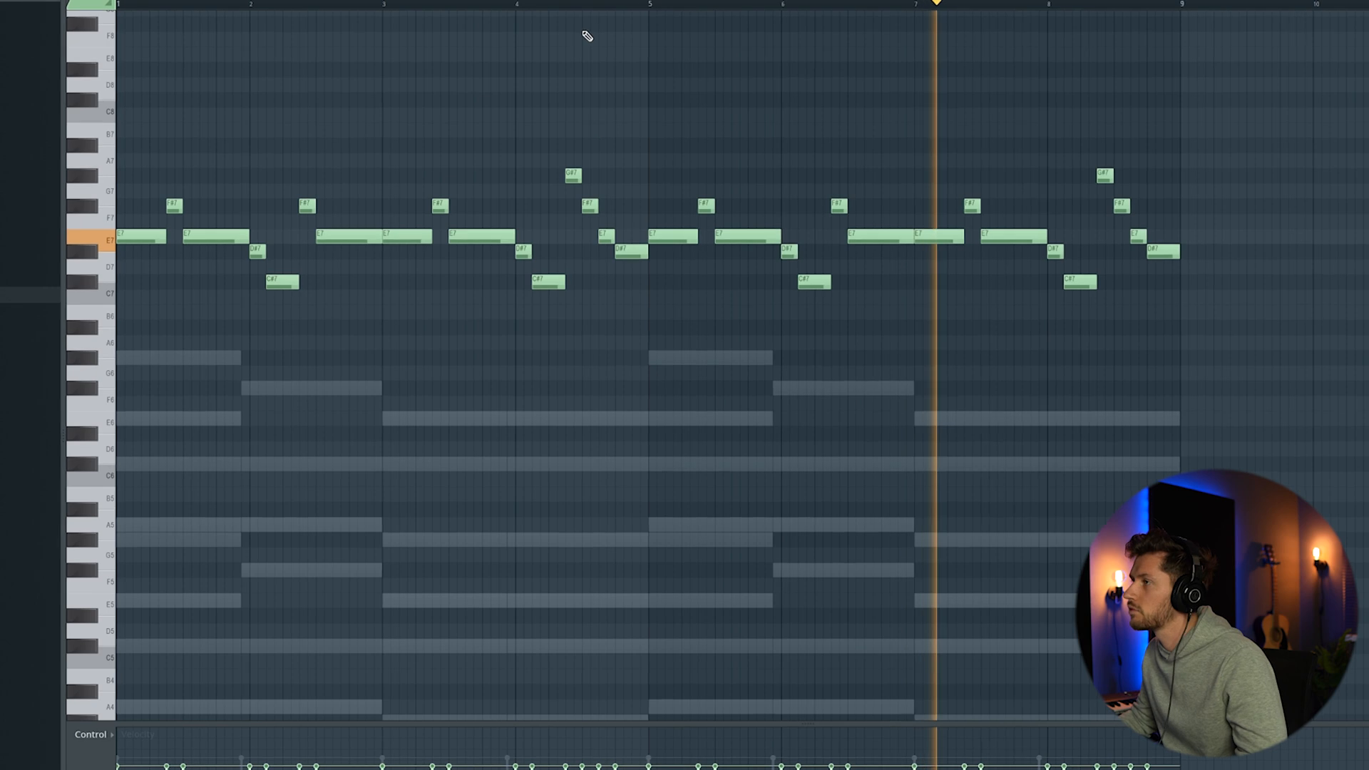
In the Analog Lab V bass line, shorten the last C#3 in bars 4 and 8 and fill each gap with an E3.
{"action": "key", "text": "F6"}
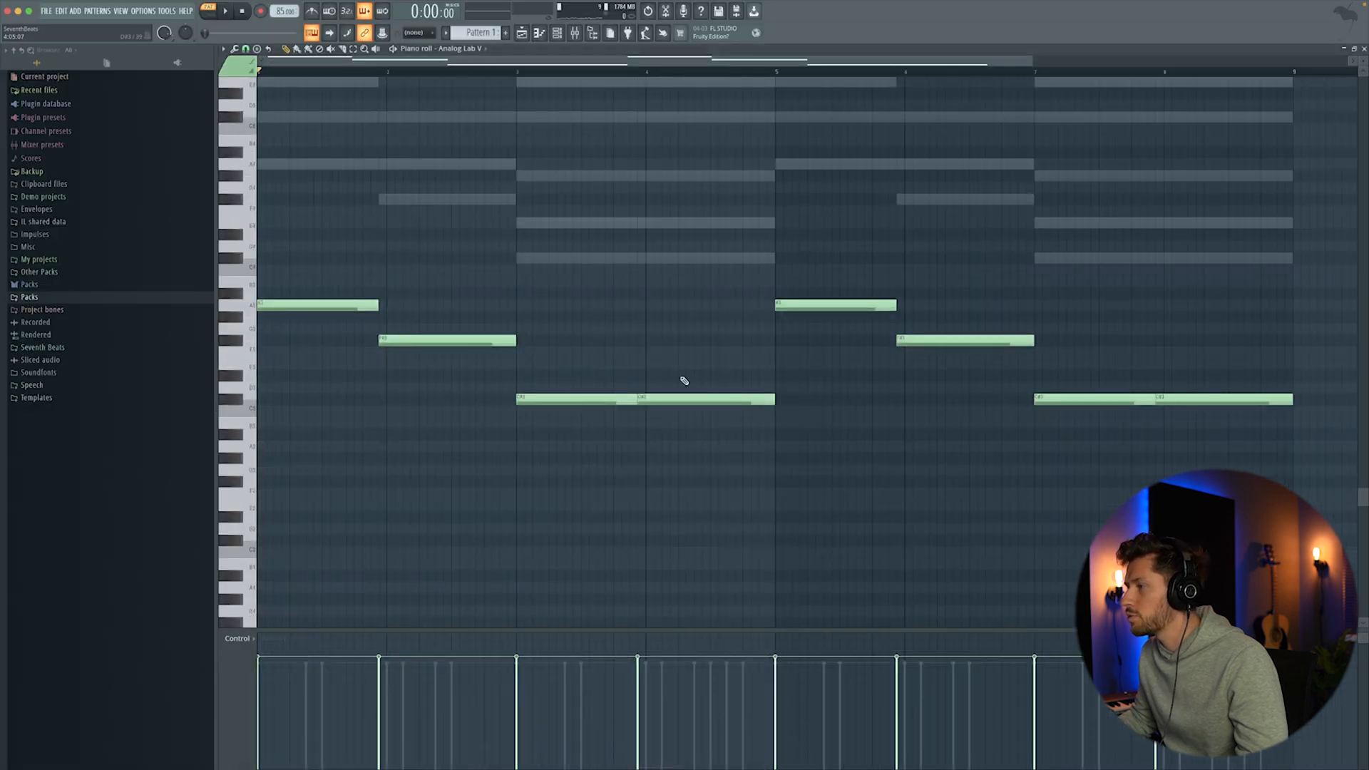
{"action": "left_click_drag", "start_coordinate": [777, 398], "coordinate": [743, 400]}
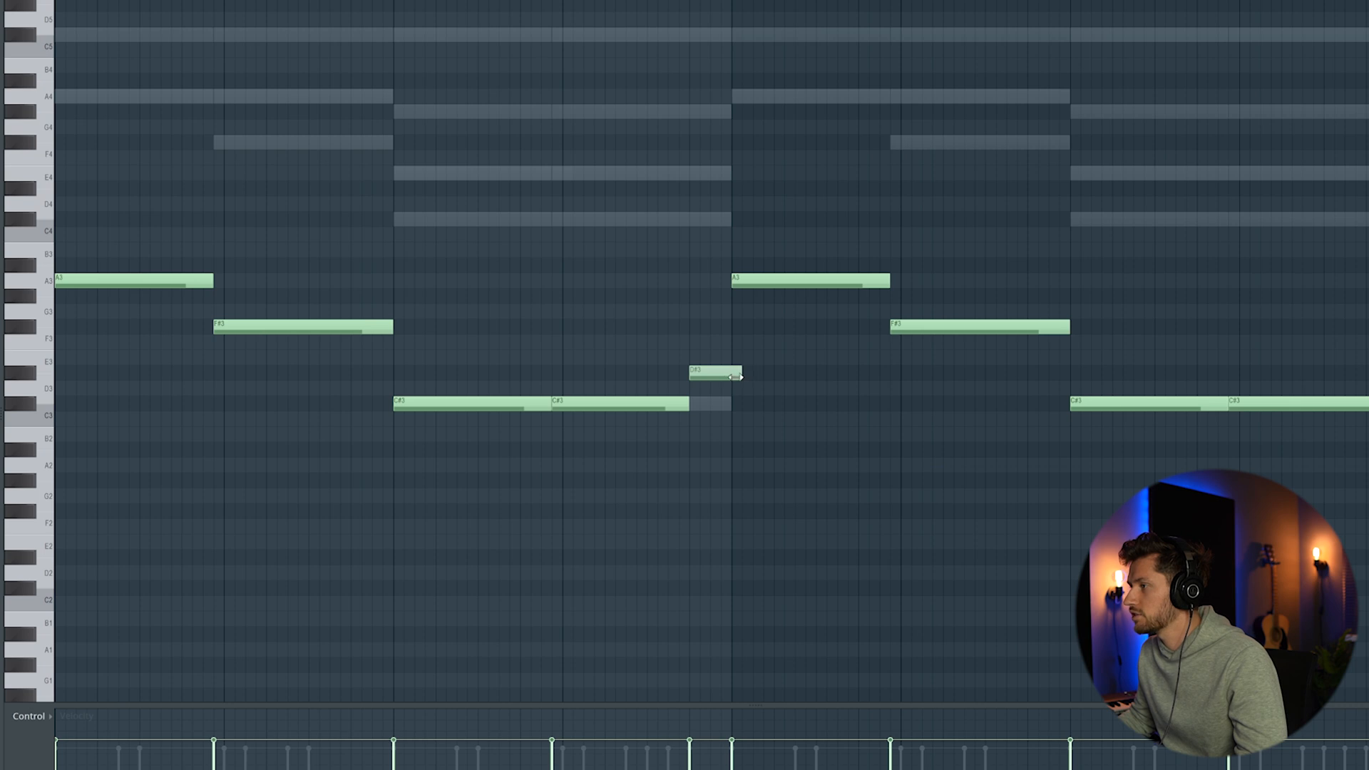
{"action": "key", "text": "space"}
{"action": "left_click_drag", "start_coordinate": [689, 404], "coordinate": [661, 413]}
{"action": "mouse_move", "coordinate": [711, 357]}
{"action": "left_mouse_down"}
{"action": "mouse_move", "coordinate": [690, 357]}
{"action": "mouse_move", "coordinate": [732, 359]}
{"action": "left_mouse_up"}
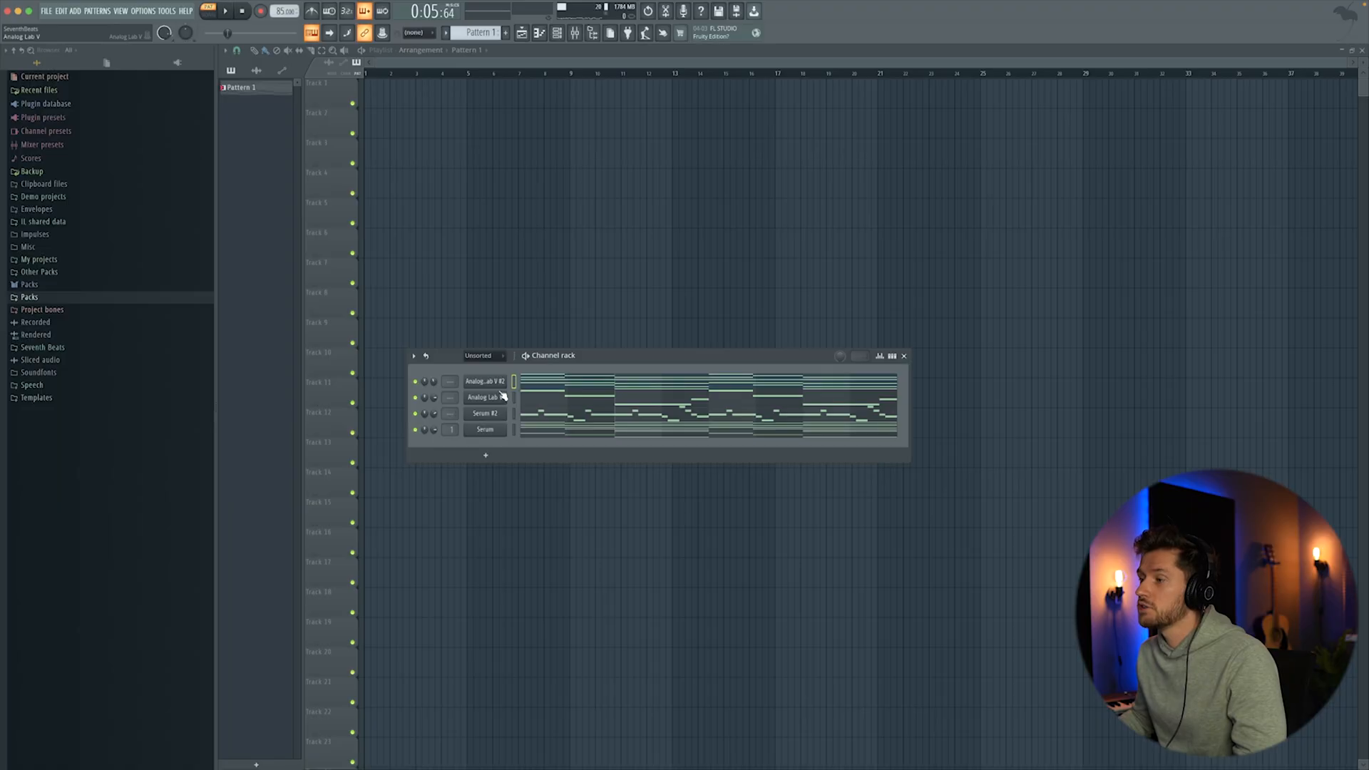
Insert a Mini V3 channel above the other instruments, load its 3osc preset and close the plugin.
{"action": "right_click", "coordinate": [503, 397]}
{"action": "mouse_move", "coordinate": [550, 458]}
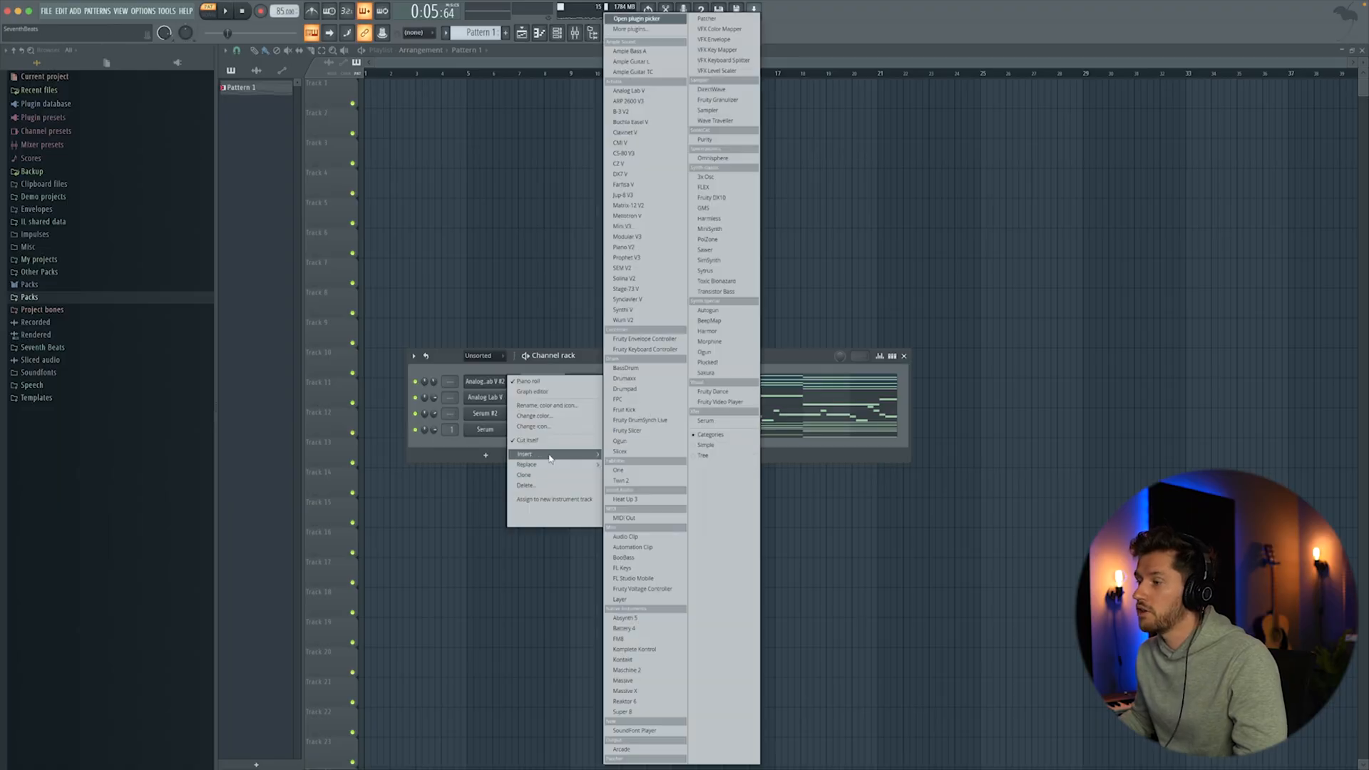
{"action": "left_click", "coordinate": [623, 227]}
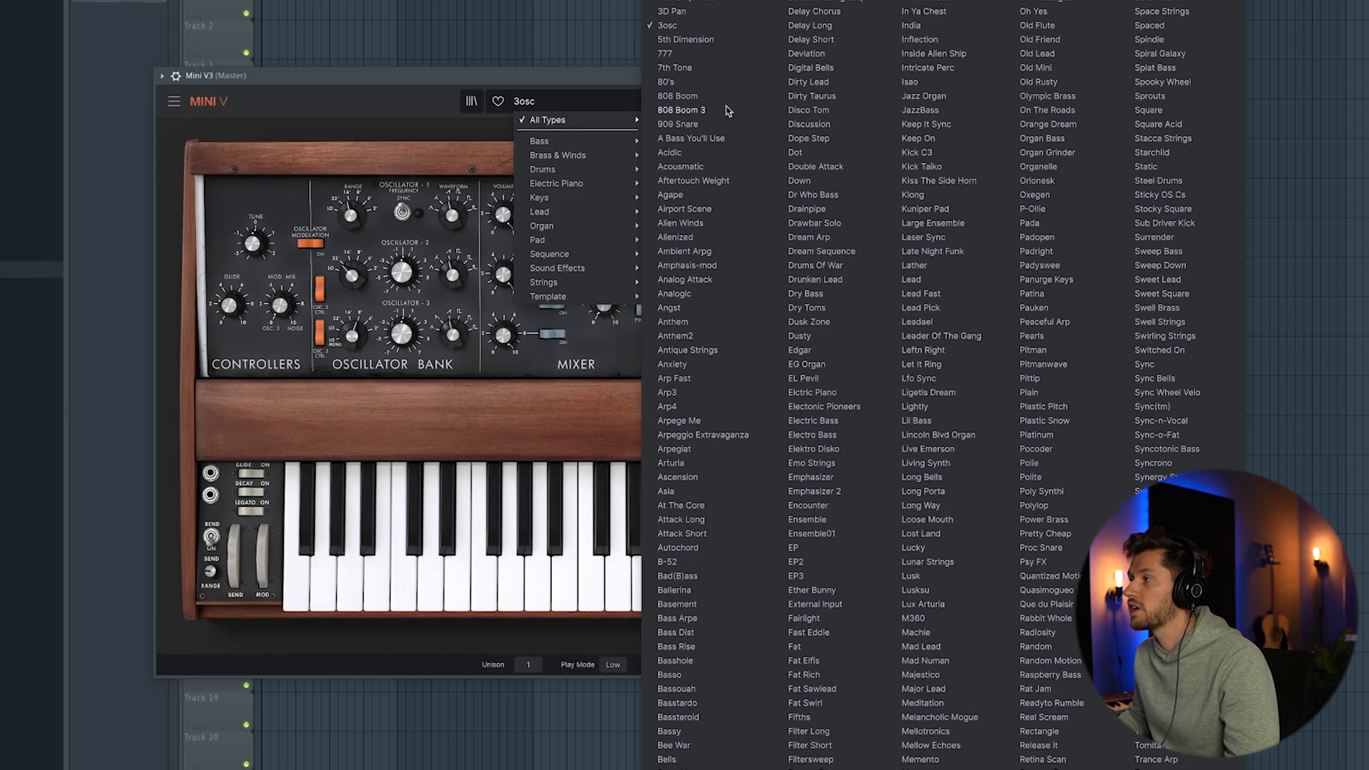
{"action": "left_click", "coordinate": [668, 26]}
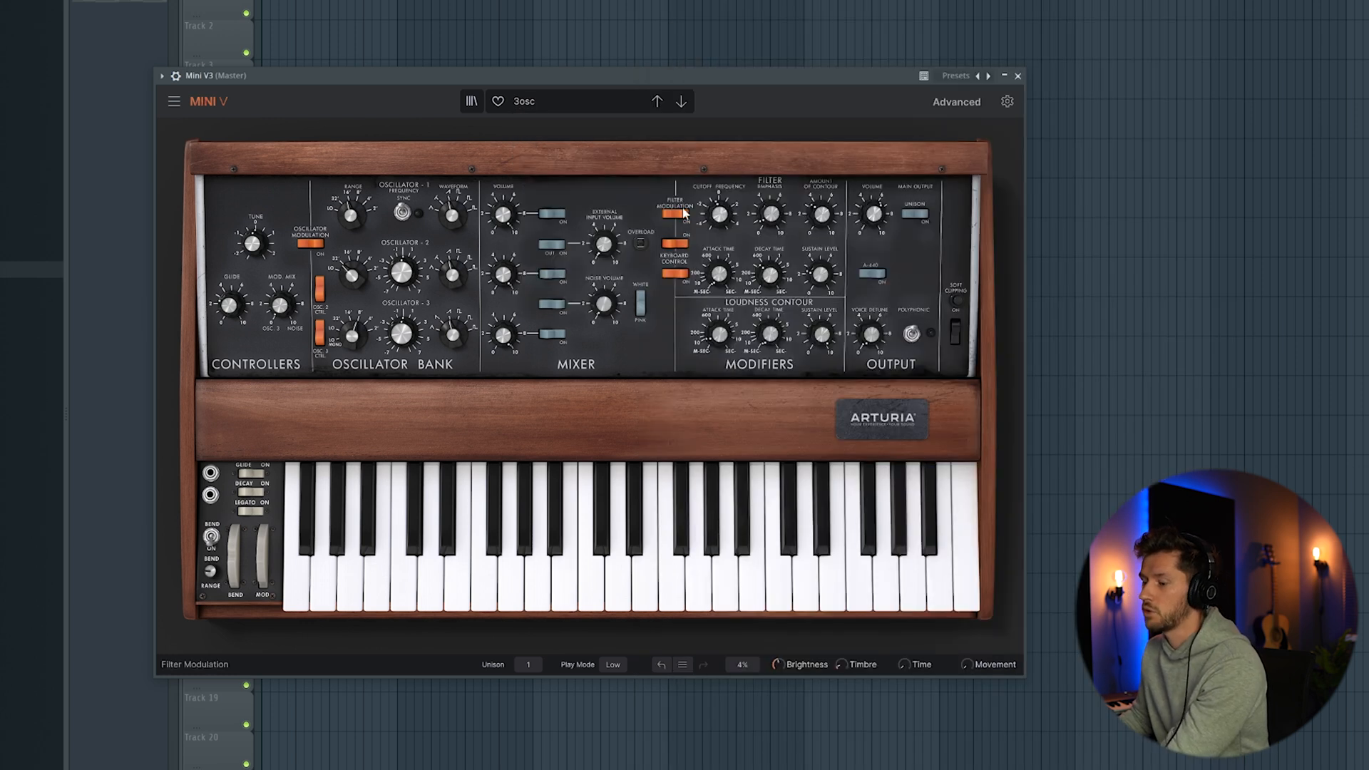
{"action": "left_click", "coordinate": [1019, 74]}
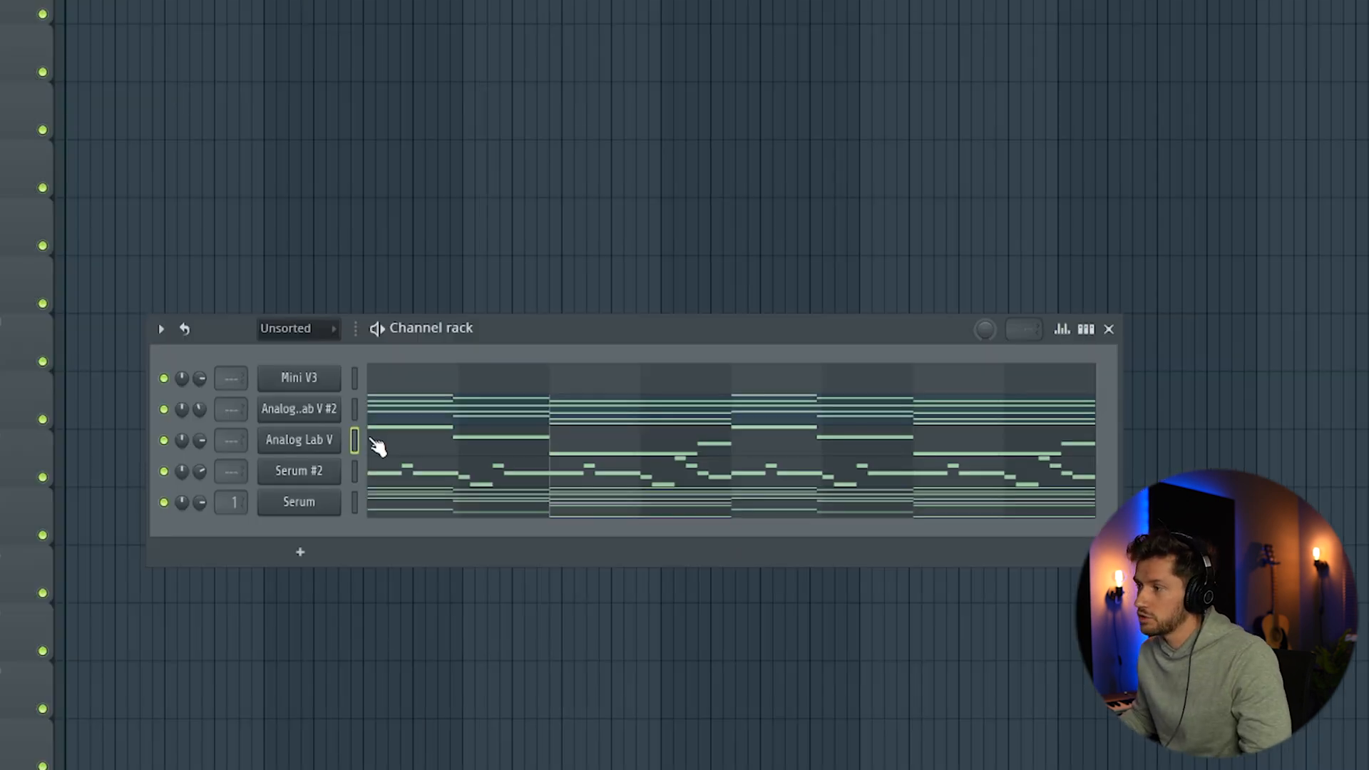
Paste the Analog Lab V bass notes into the Mini V3 channel and play the layered result.
{"action": "left_click", "coordinate": [357, 380]}
{"action": "key", "text": "ctrl+v"}
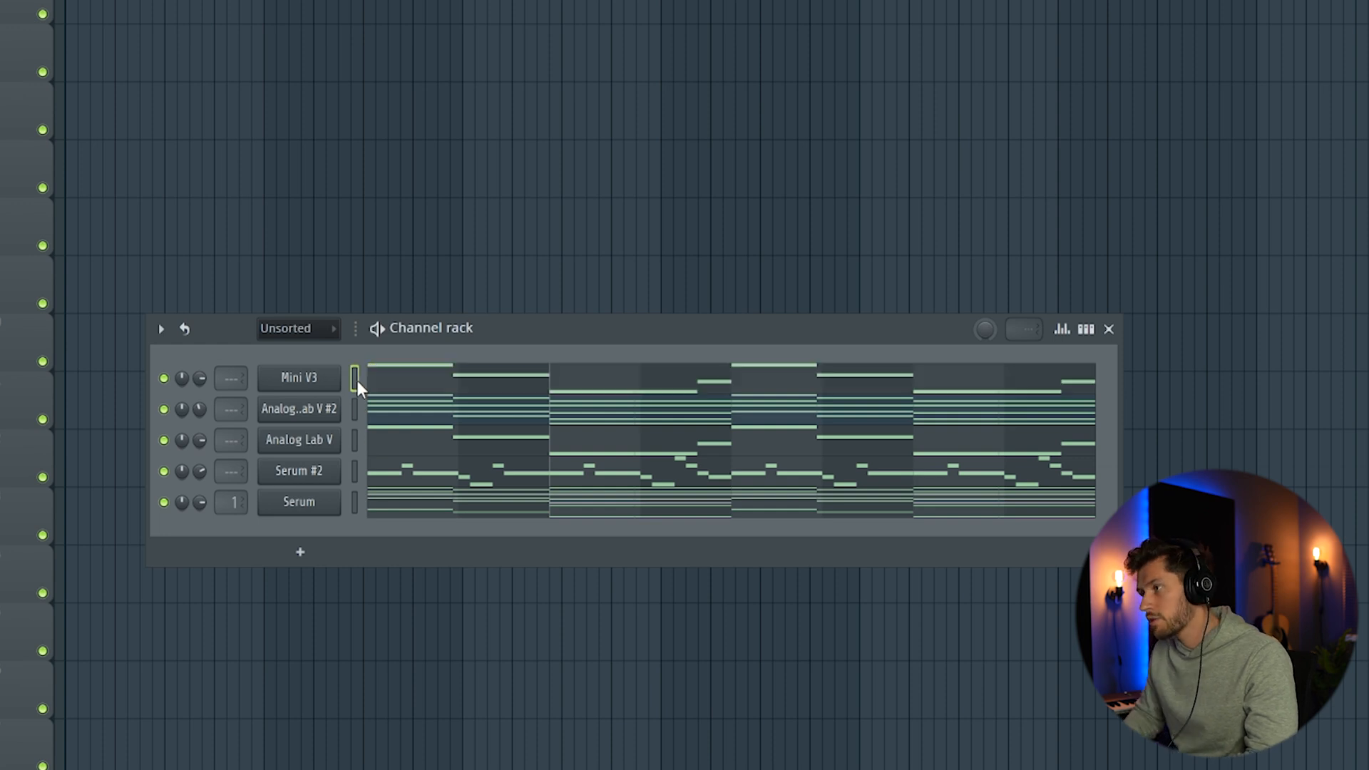
{"action": "key", "text": "space"}
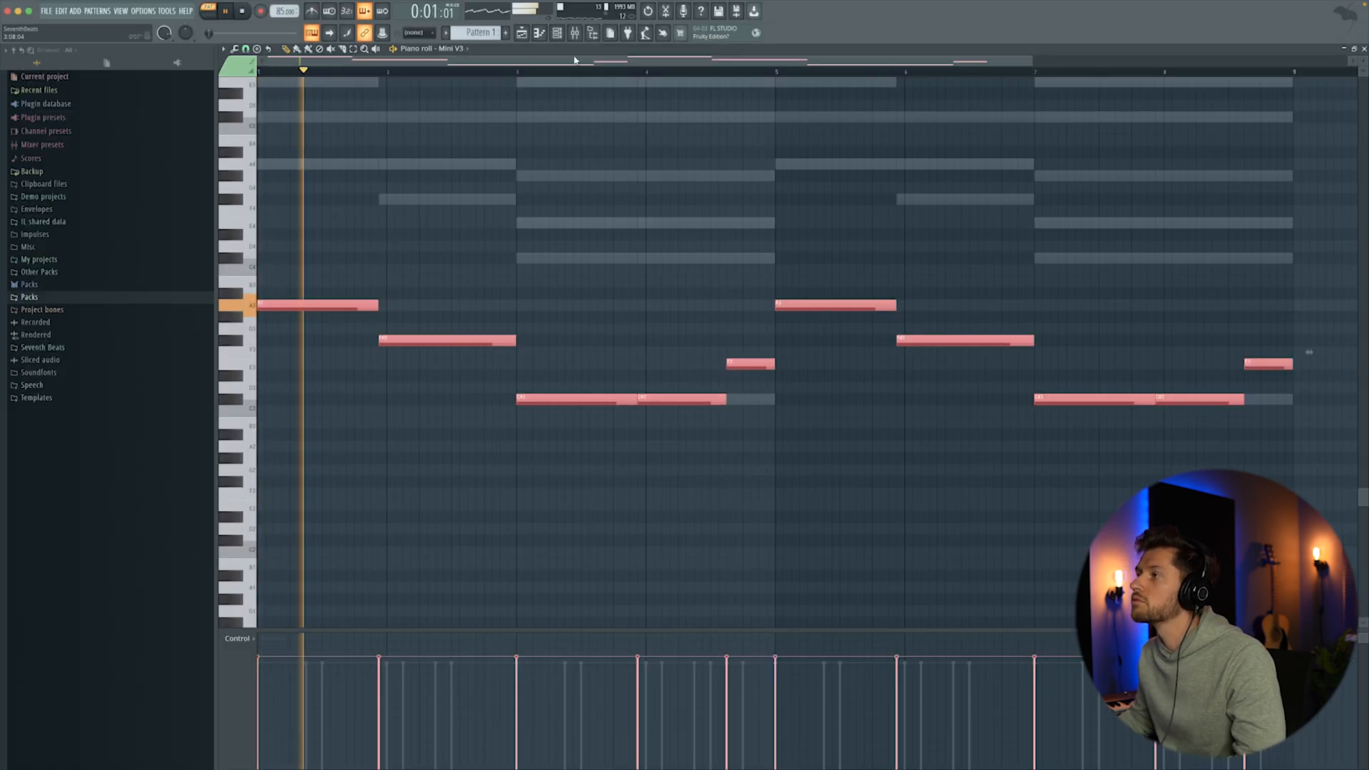
Insert a Synthi V channel, place short A4 notes at the start of bars 1 and 5, and play them back.
{"action": "left_click", "coordinate": [566, 35]}
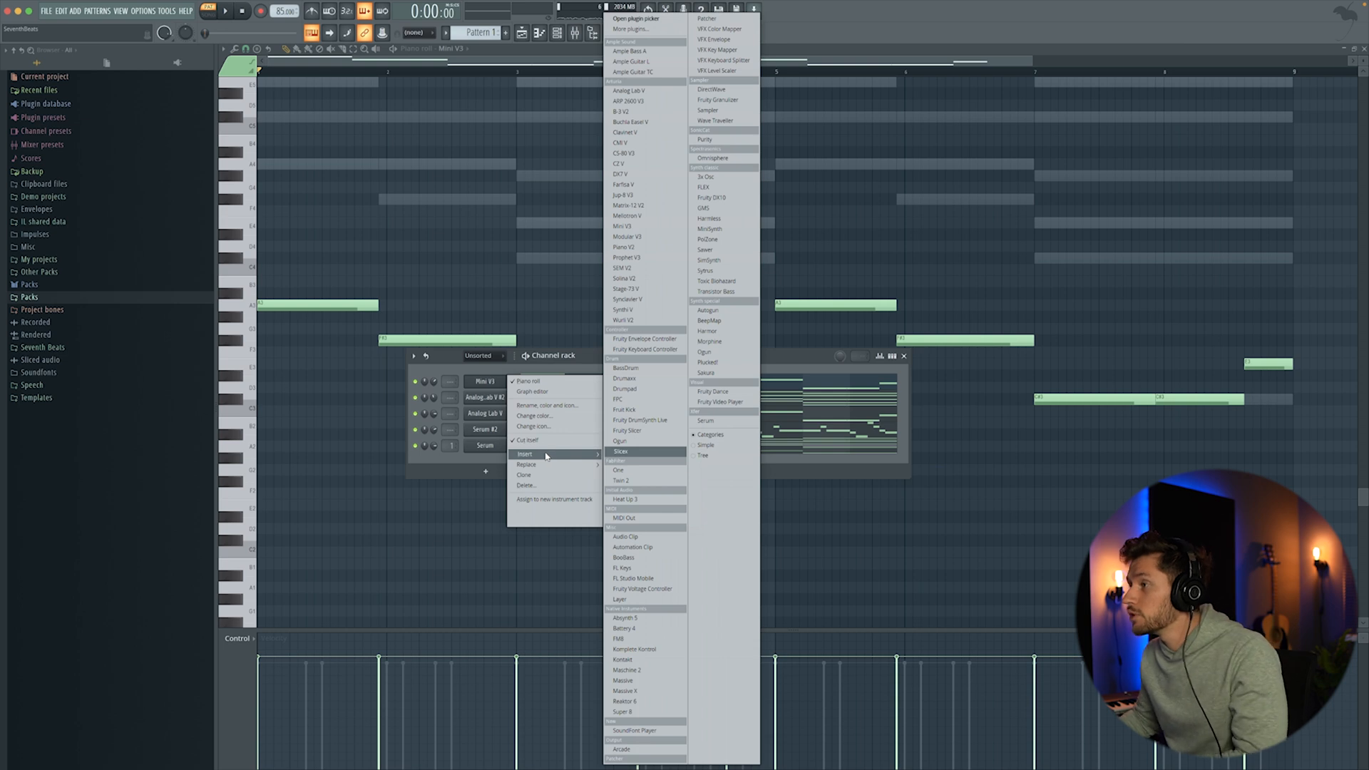
{"action": "left_click", "coordinate": [635, 311]}
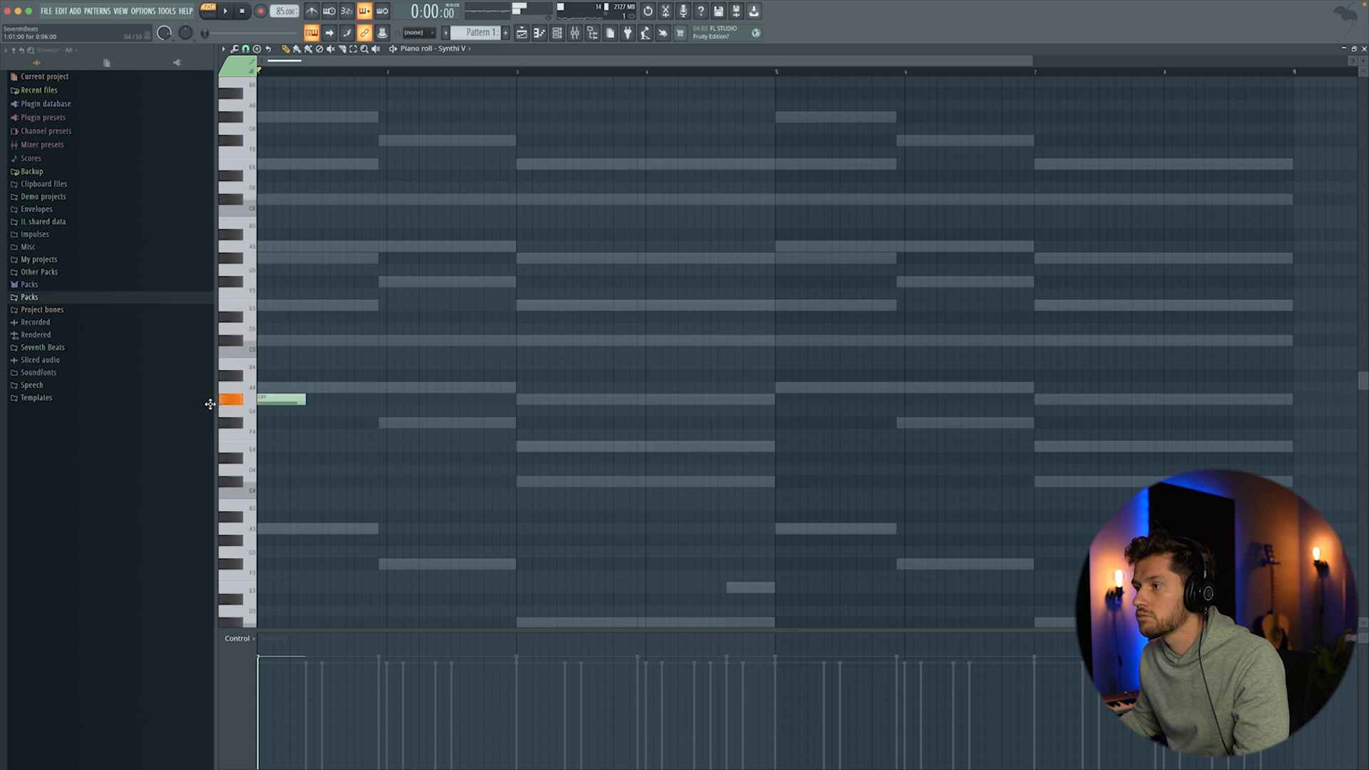
{"action": "left_click", "coordinate": [778, 389]}
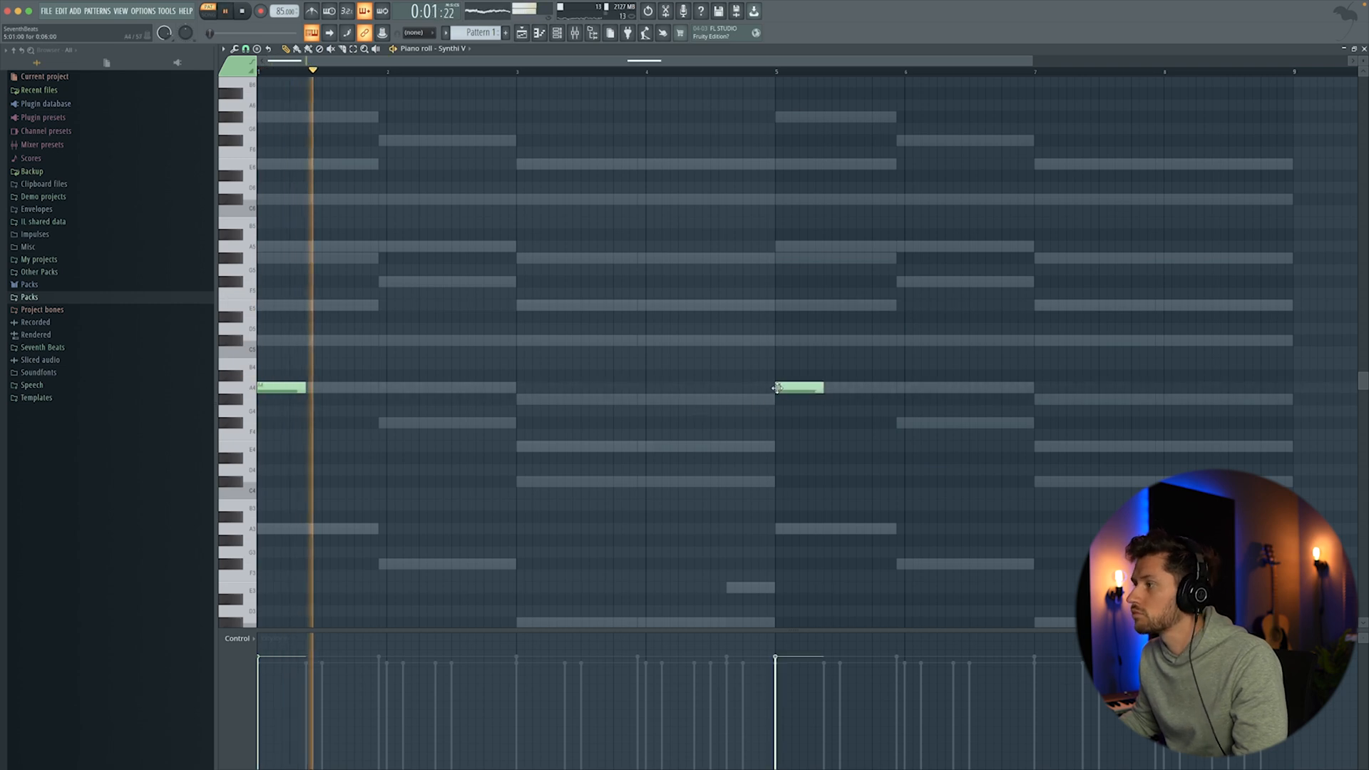
{"action": "key", "text": "space"}
{"action": "key", "text": "space"}
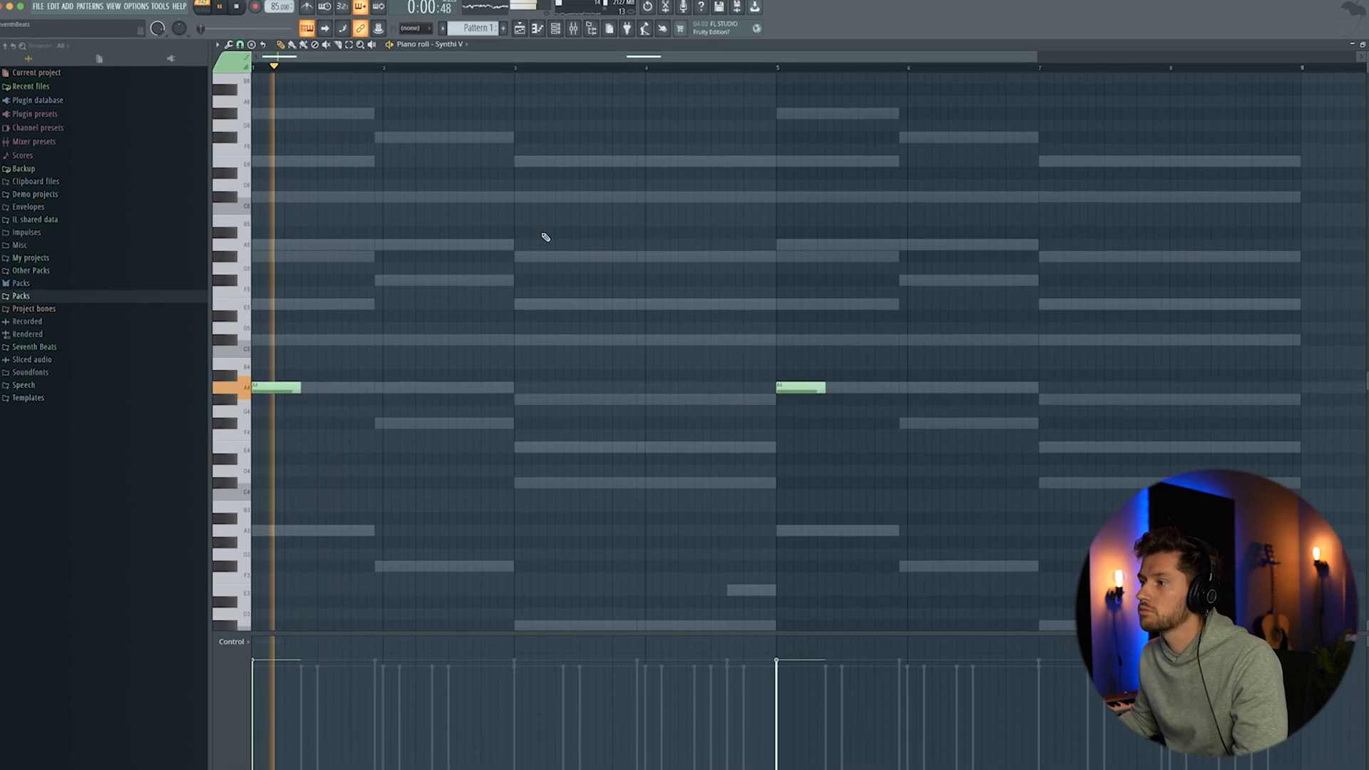
Mute the Synthi V, Mini V3 and Serum #2 channels and stop playback.
{"action": "left_click", "coordinate": [553, 14]}
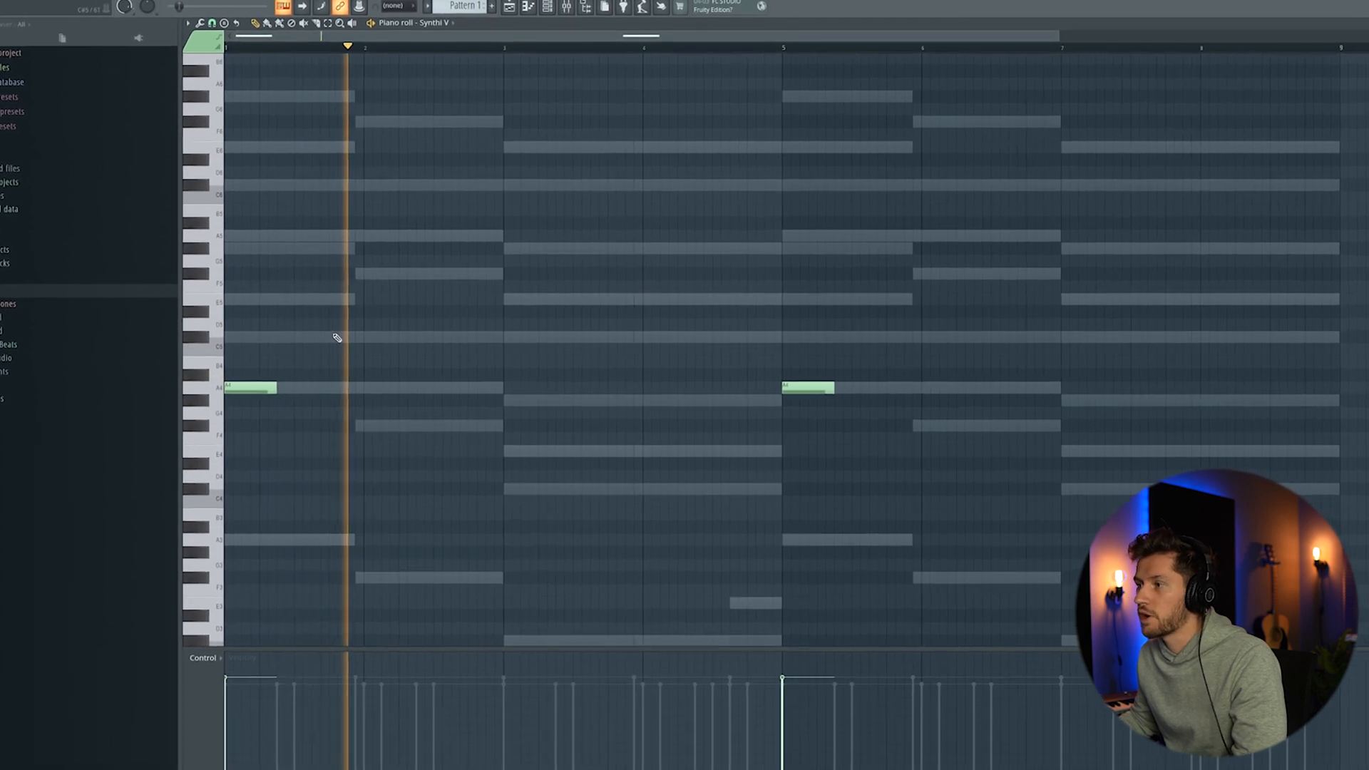
{"action": "left_click", "coordinate": [551, 12]}
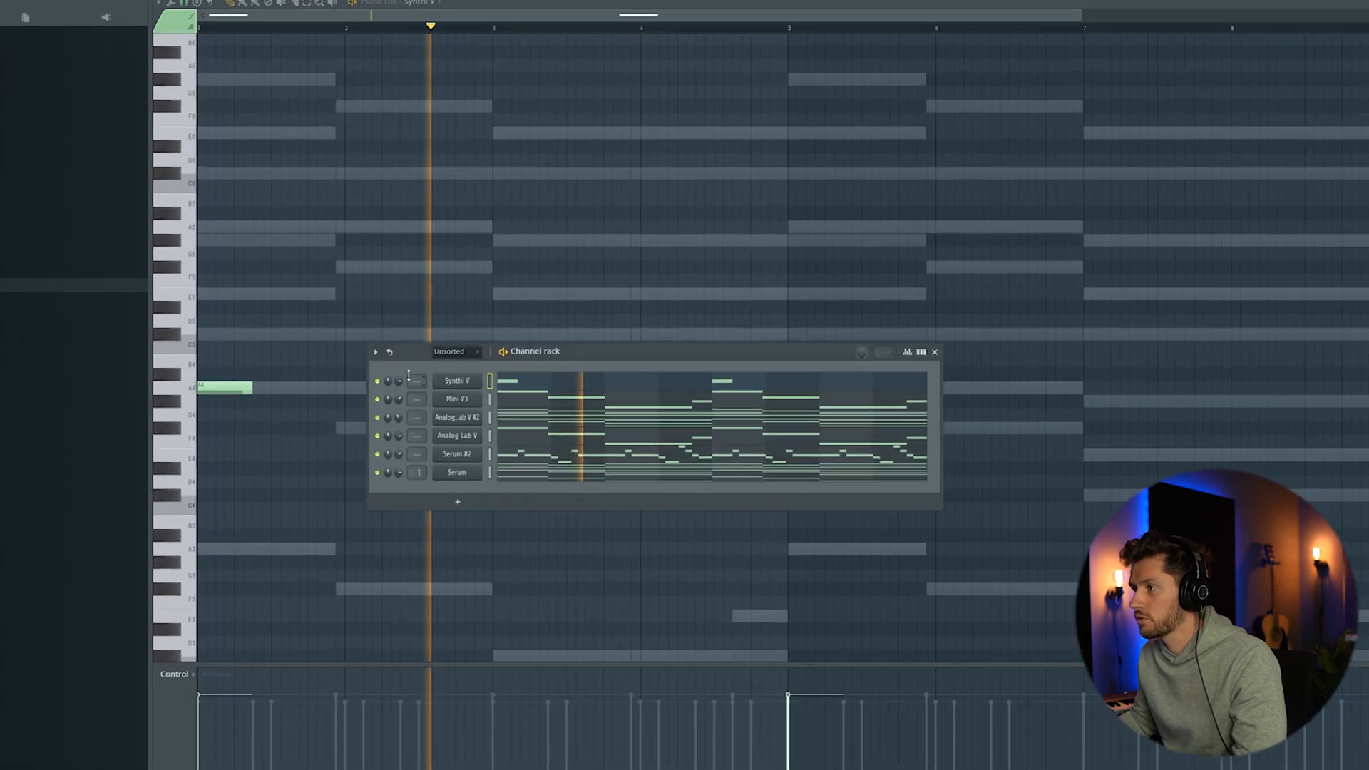
{"action": "key", "text": "space"}
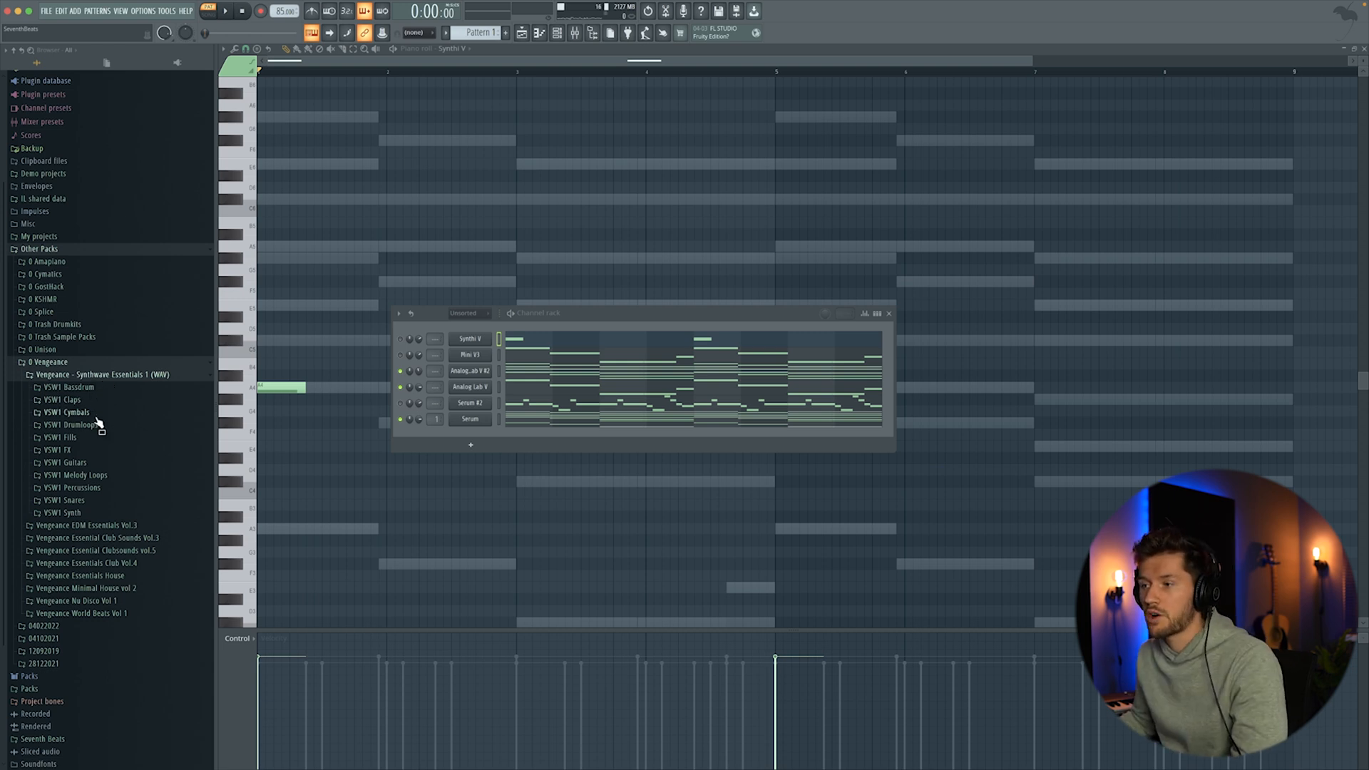
Add the samples VSW1 Short Snare 002 and VSW1 Short Snare 017 from the Vengeance Synthwave pack as new channels.
{"action": "left_click", "coordinate": [71, 499]}
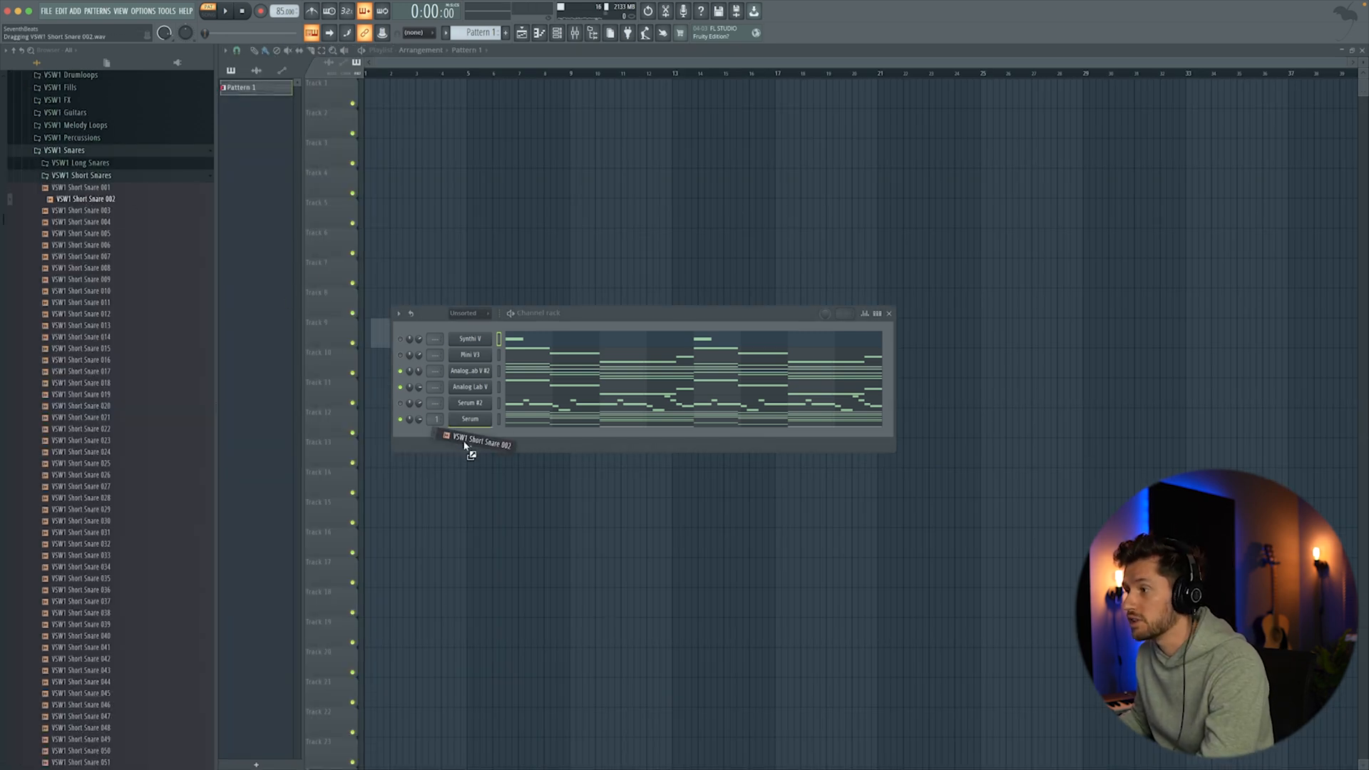
{"action": "left_click_drag", "start_coordinate": [471, 443], "coordinate": [470, 444]}
{"action": "left_click_drag", "start_coordinate": [82, 372], "coordinate": [401, 430]}
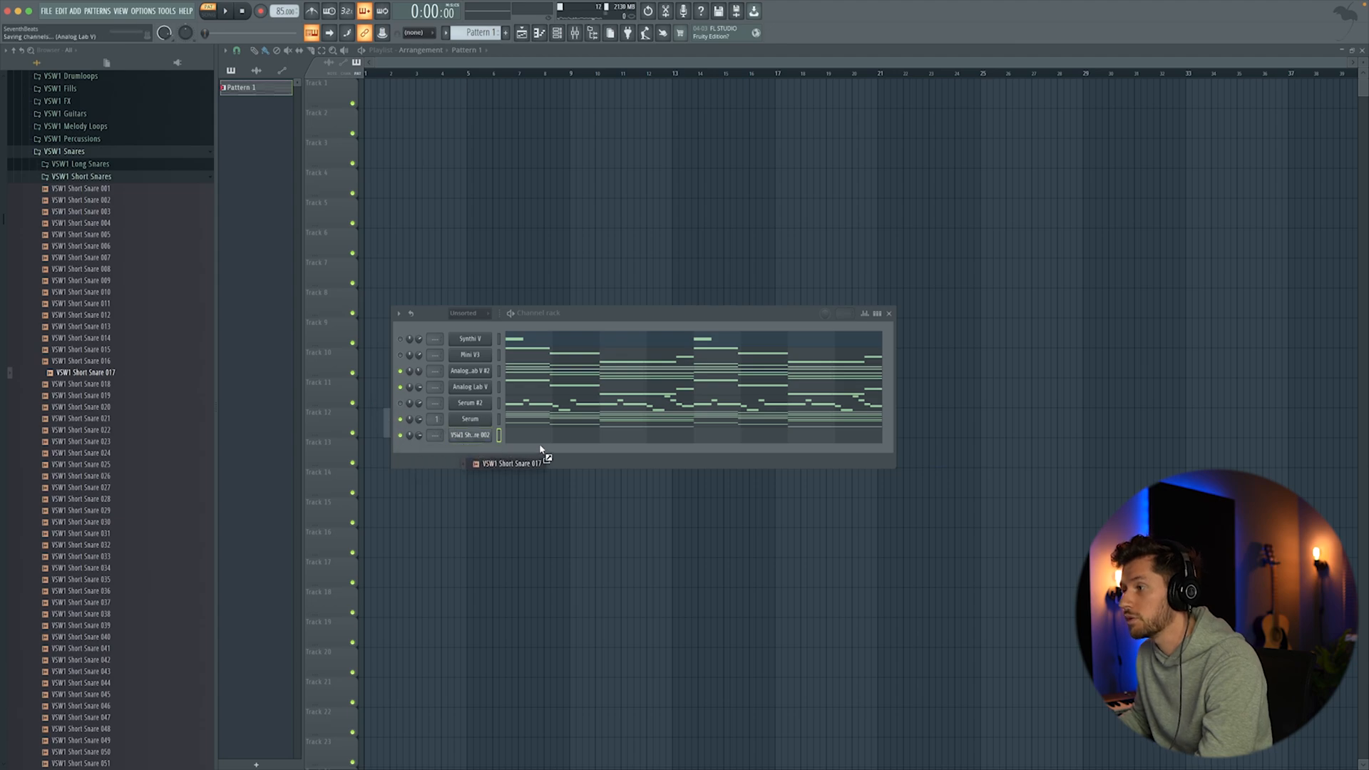
{"action": "left_click_drag", "start_coordinate": [540, 449], "coordinate": [540, 450]}
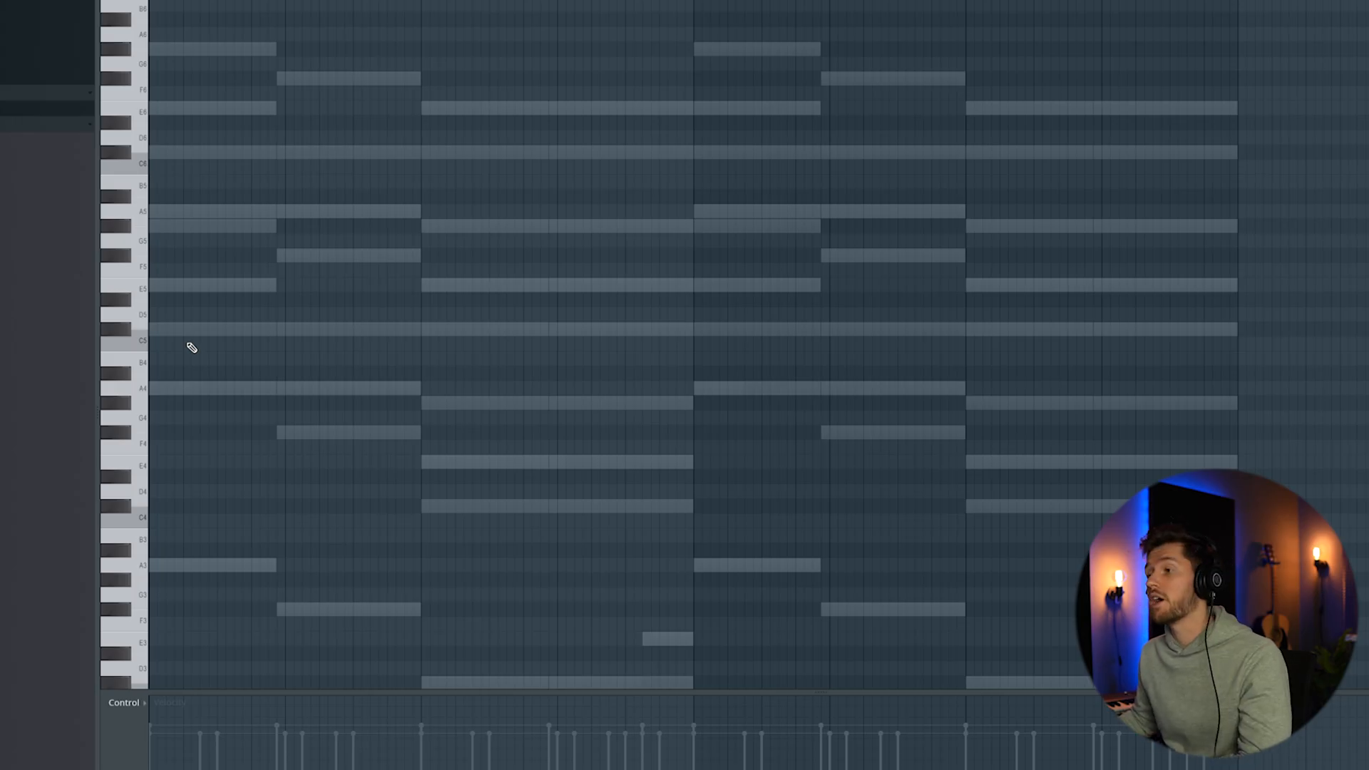
Place C5 hits for Short Snare 002 on beats 2 and 4 of all eight bars and copy them to Short Snare 017.
{"action": "key", "text": "space"}
{"action": "left_click", "coordinate": [324, 344]}
{"action": "left_click", "coordinate": [392, 345]}
{"action": "left_click", "coordinate": [461, 345]}
{"action": "left_click", "coordinate": [529, 346]}
{"action": "left_click", "coordinate": [598, 346]}
{"action": "left_click", "coordinate": [665, 345]}
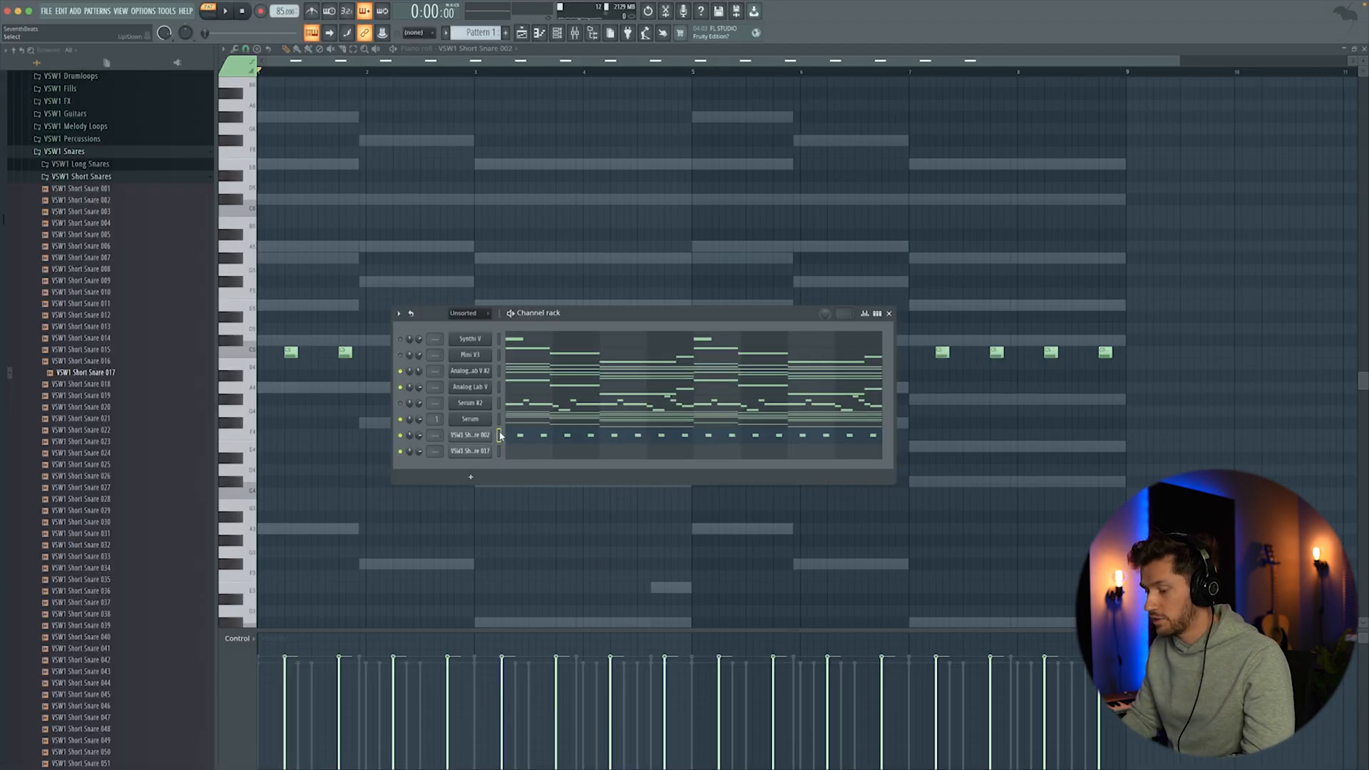
{"action": "key", "text": "space"}
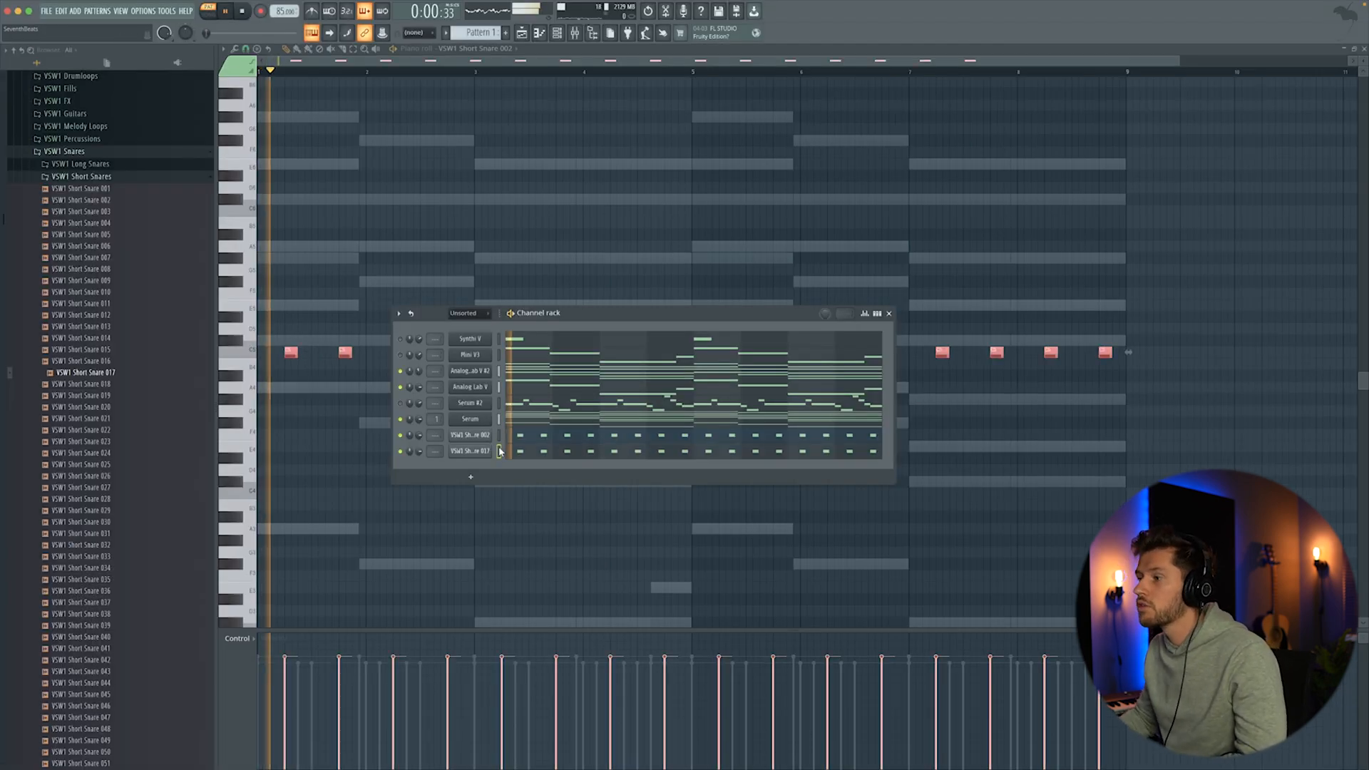
Add VSW1 Clap 011 as a new channel, give it the snares' backbeat pattern and play the result.
{"action": "left_click", "coordinate": [107, 152]}
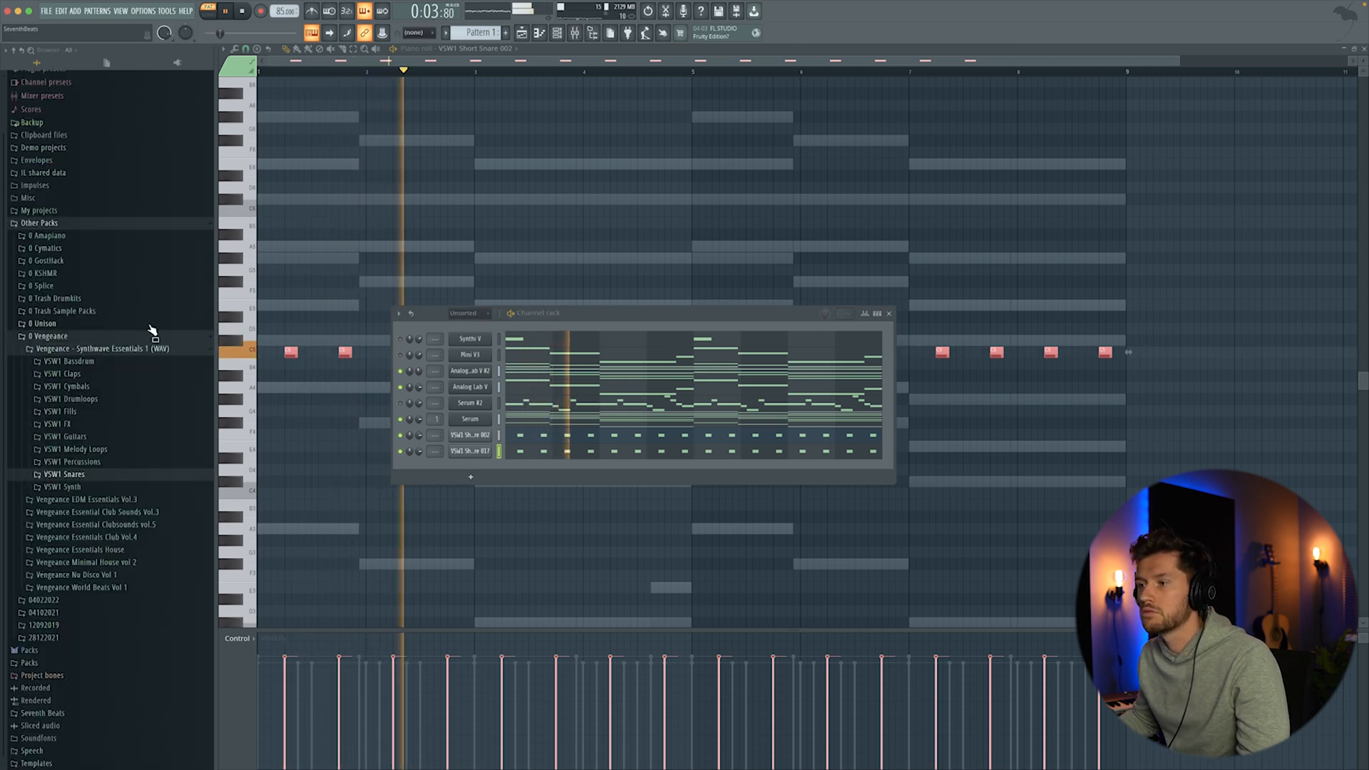
{"action": "key", "text": "space"}
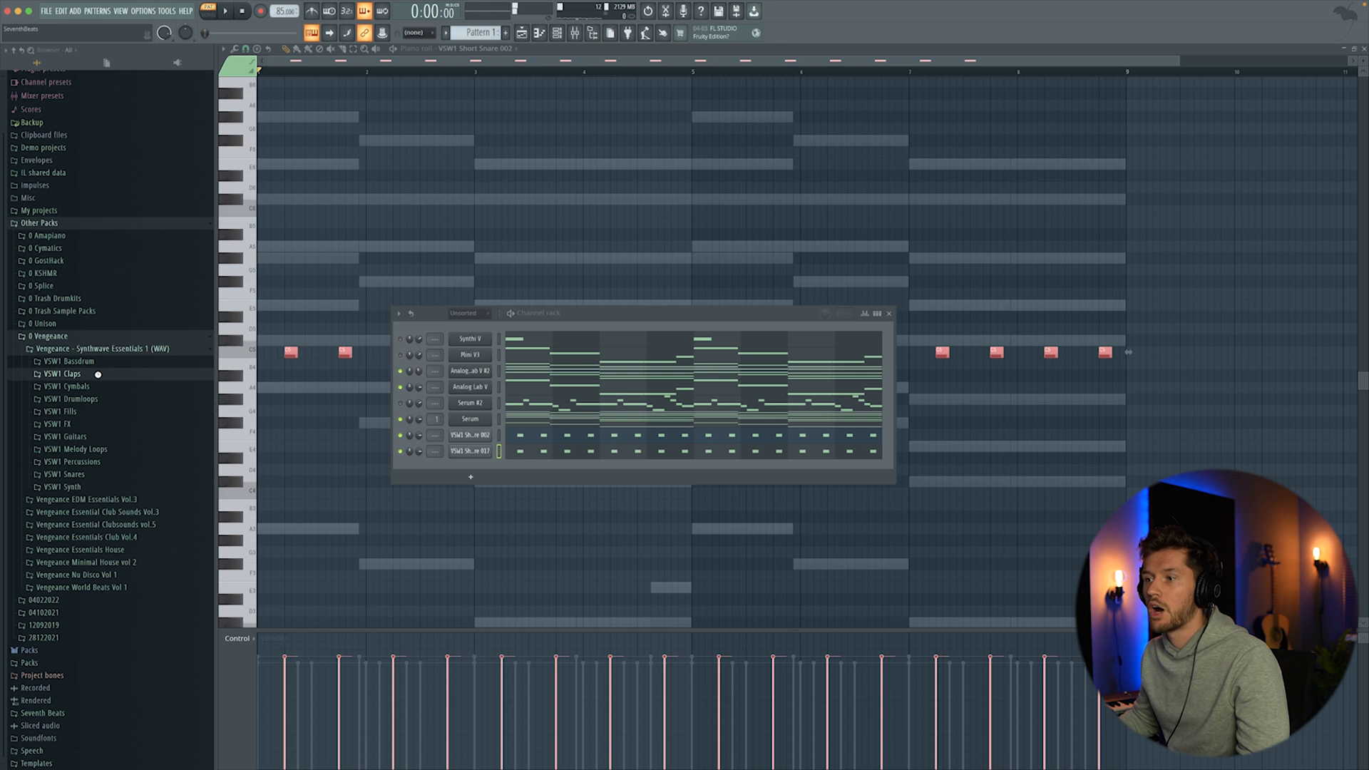
{"action": "left_click", "coordinate": [97, 373]}
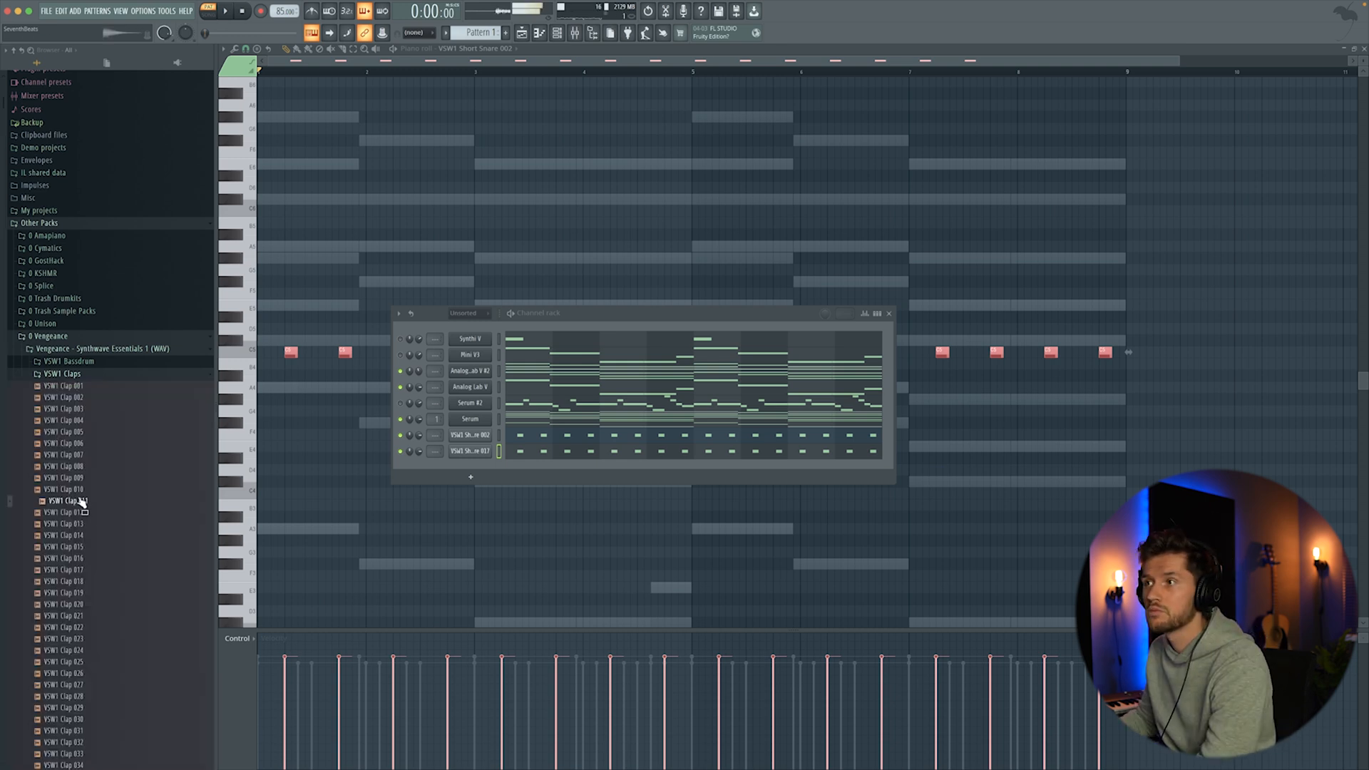
{"action": "left_click_drag", "start_coordinate": [81, 503], "coordinate": [502, 465]}
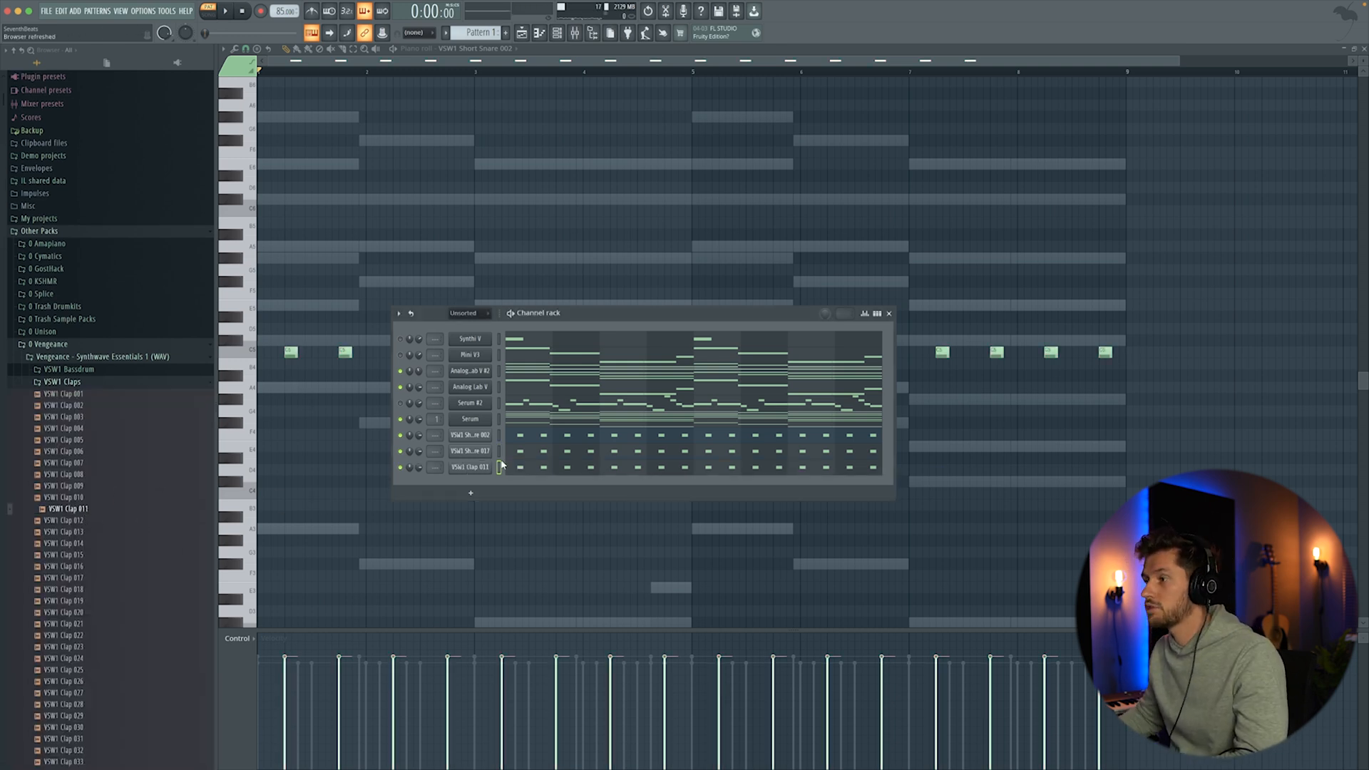
{"action": "key", "text": "space"}
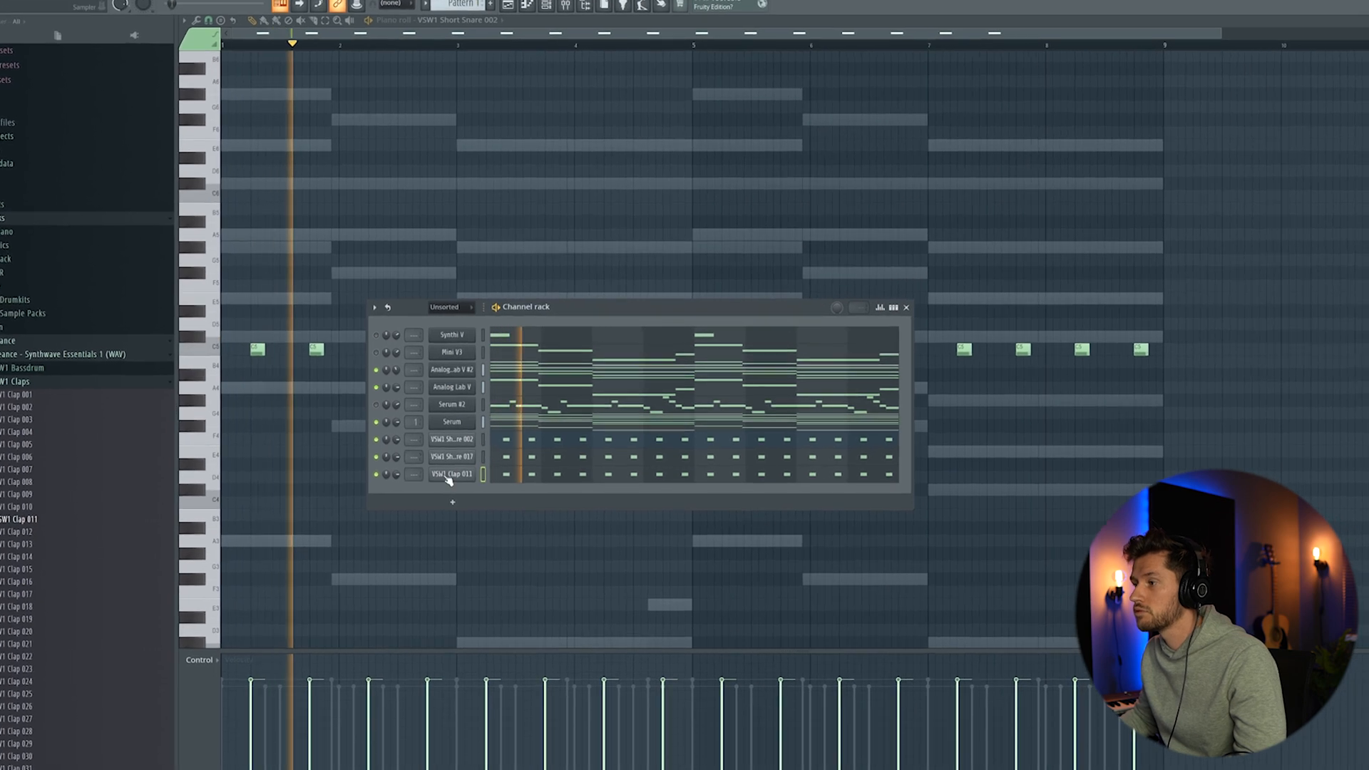
Open VSW1 Clap 011's sampler settings, close them, lower the clap channel's volume and stop playback.
{"action": "left_click", "coordinate": [450, 475]}
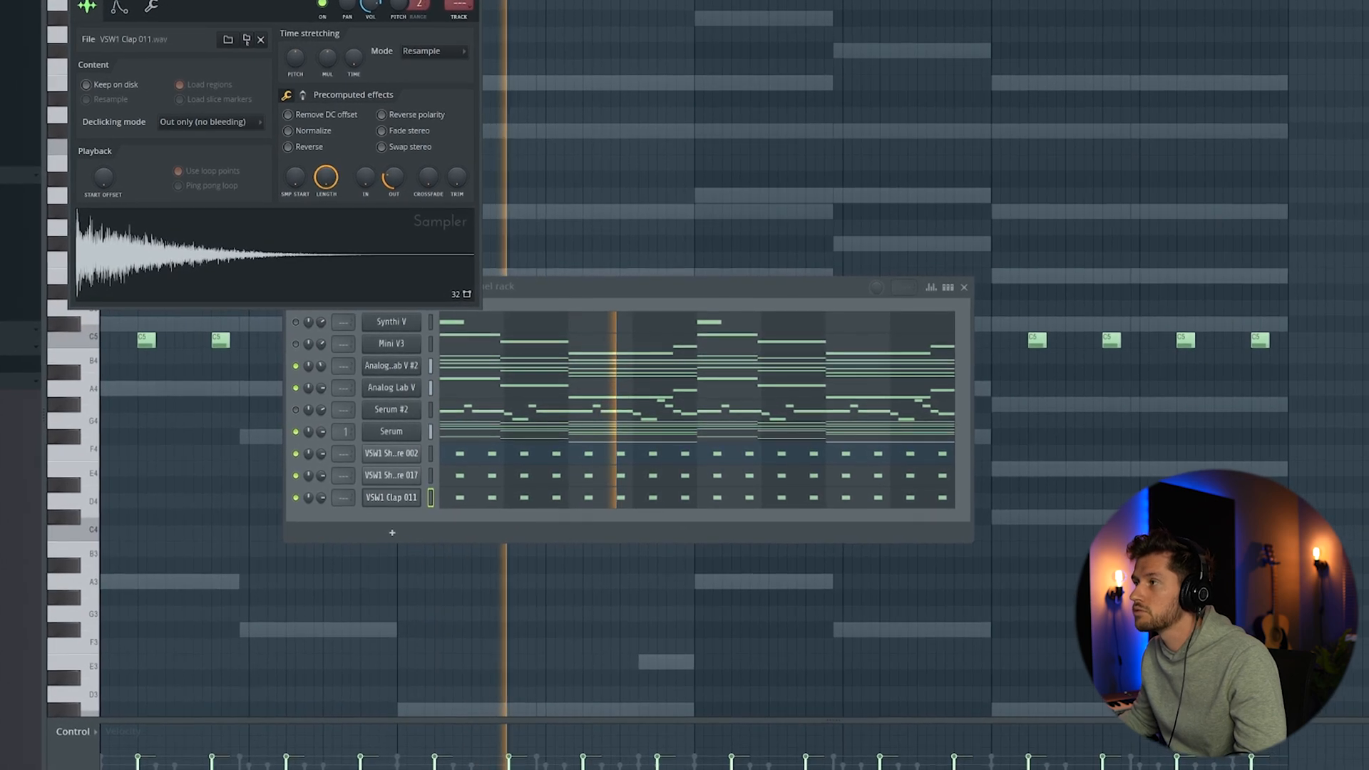
{"action": "left_click", "coordinate": [397, 498]}
{"action": "left_click_drag", "start_coordinate": [321, 498], "coordinate": [321, 519]}
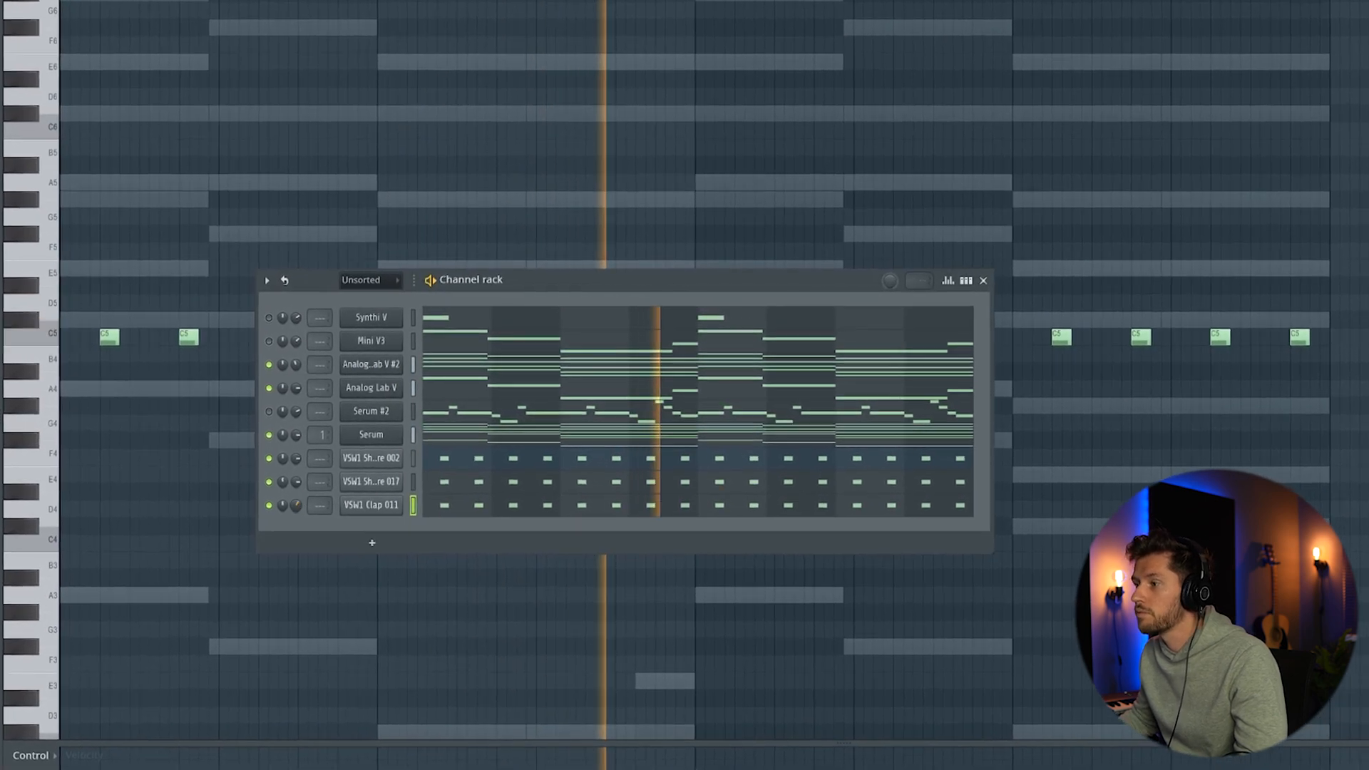
{"action": "key", "text": "space"}
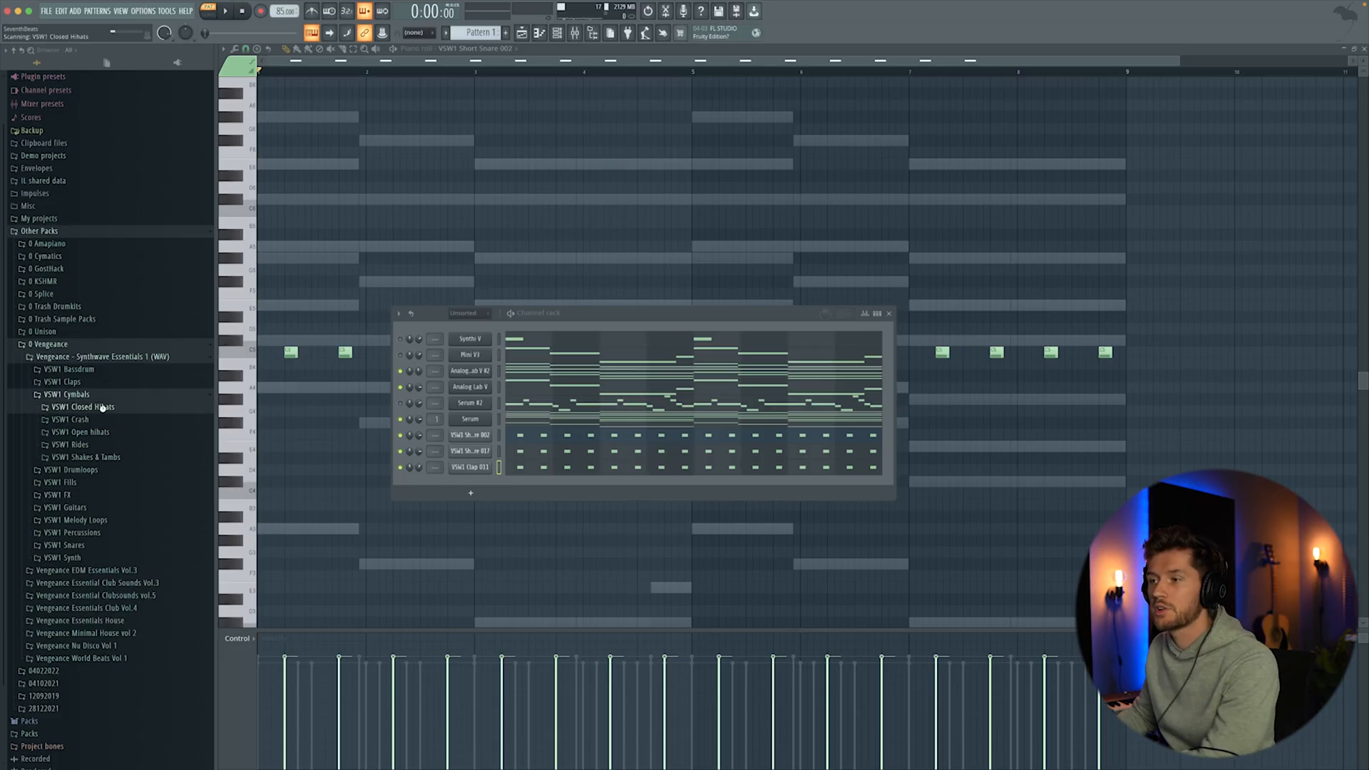
Add VSW1 Closed Hihat 023 as a new channel, fill all eight bars with C5 sixteenth notes and play them.
{"action": "left_click", "coordinate": [102, 407]}
{"action": "left_click_drag", "start_coordinate": [84, 555], "coordinate": [395, 501]}
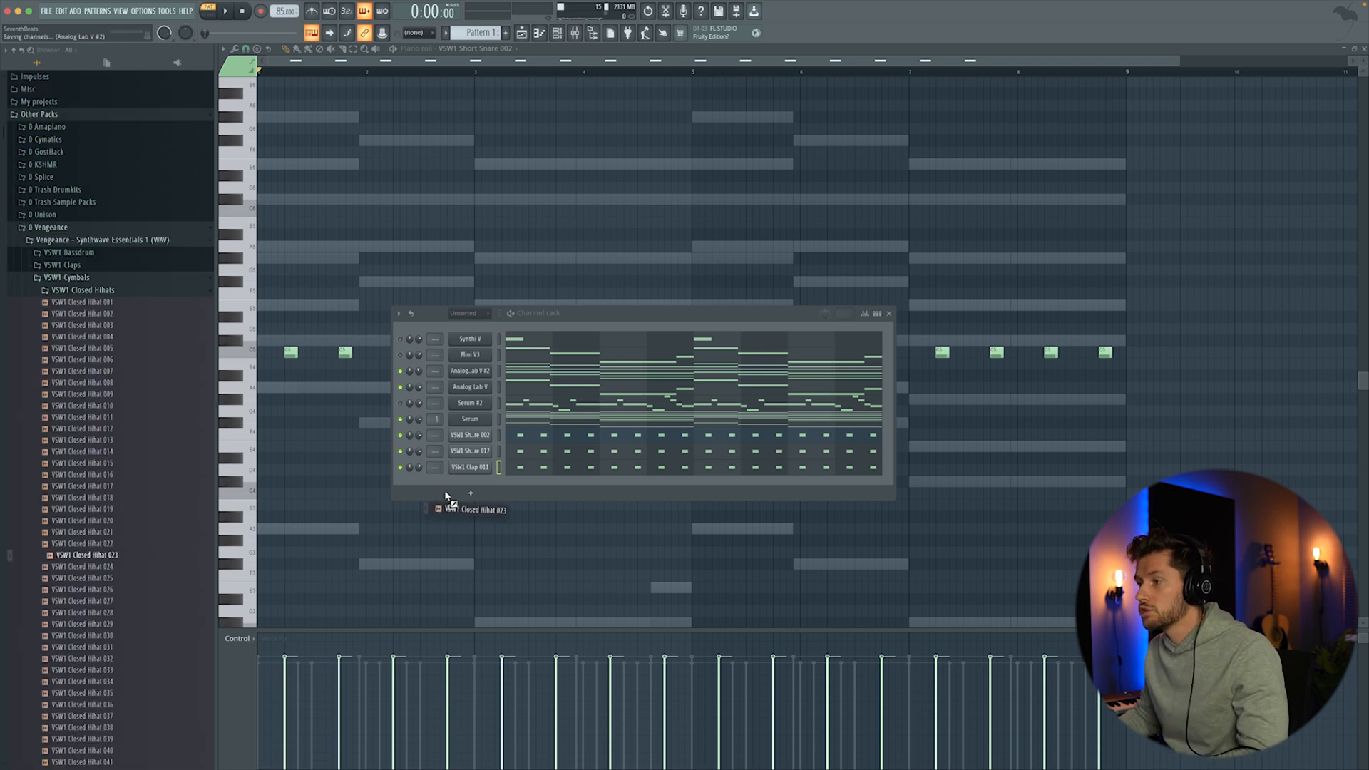
{"action": "left_click", "coordinate": [546, 485]}
{"action": "left_click", "coordinate": [262, 353]}
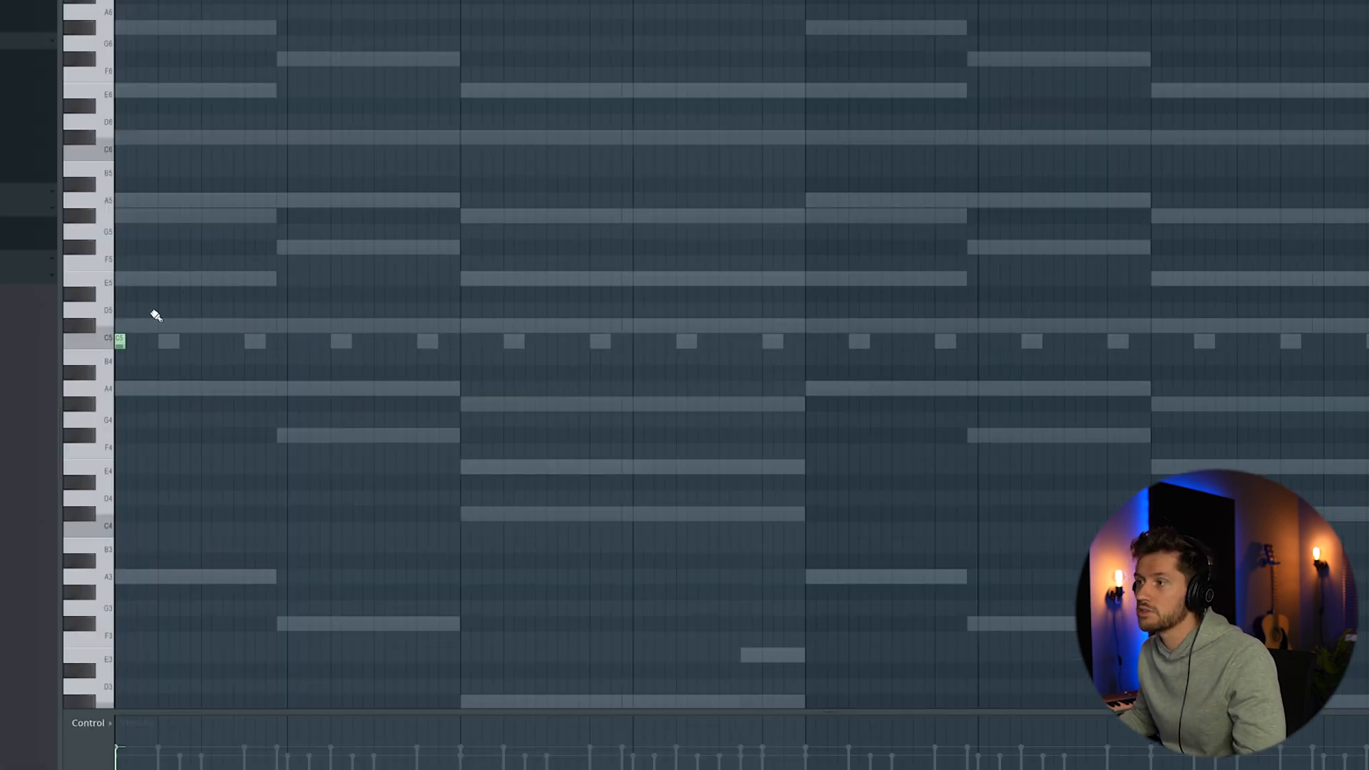
{"action": "left_click_drag", "start_coordinate": [223, 344], "coordinate": [511, 342]}
{"action": "key", "text": "space"}
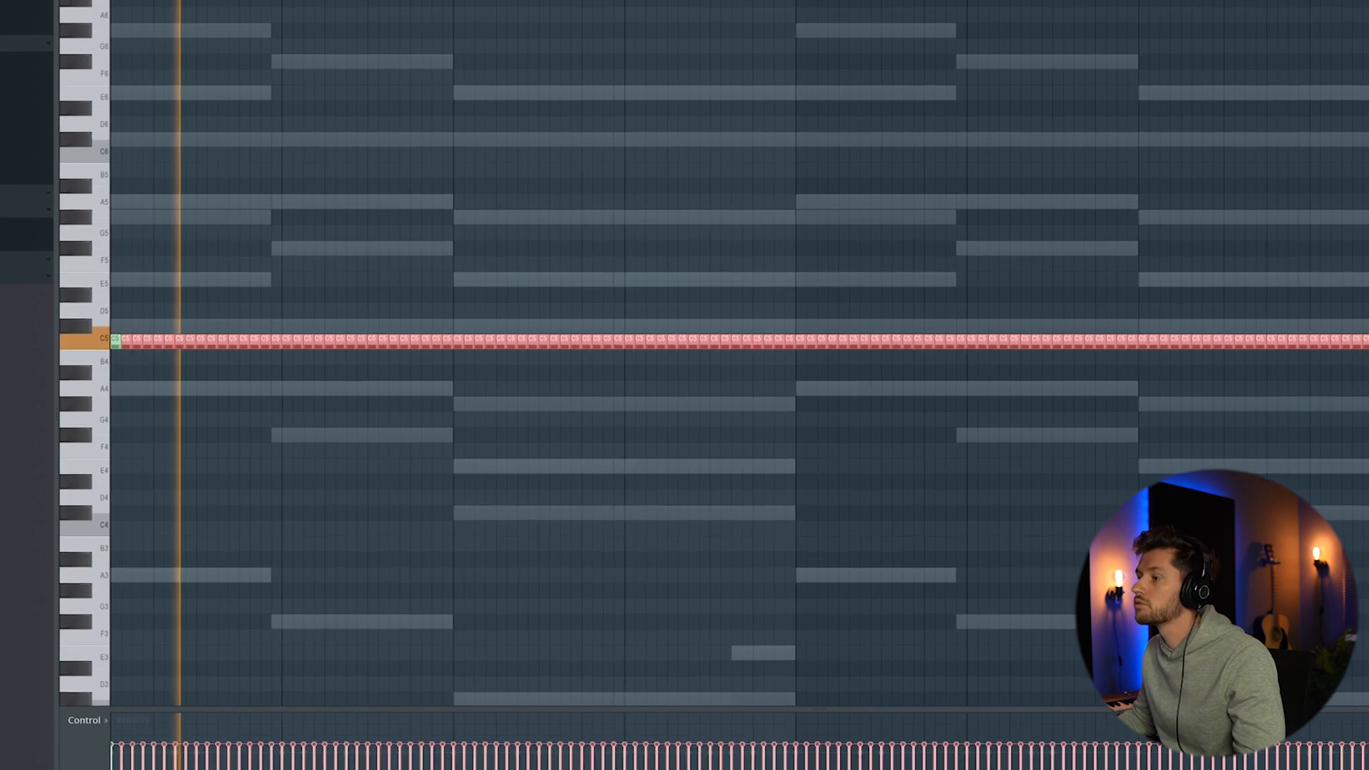
{"action": "key", "text": "F6"}
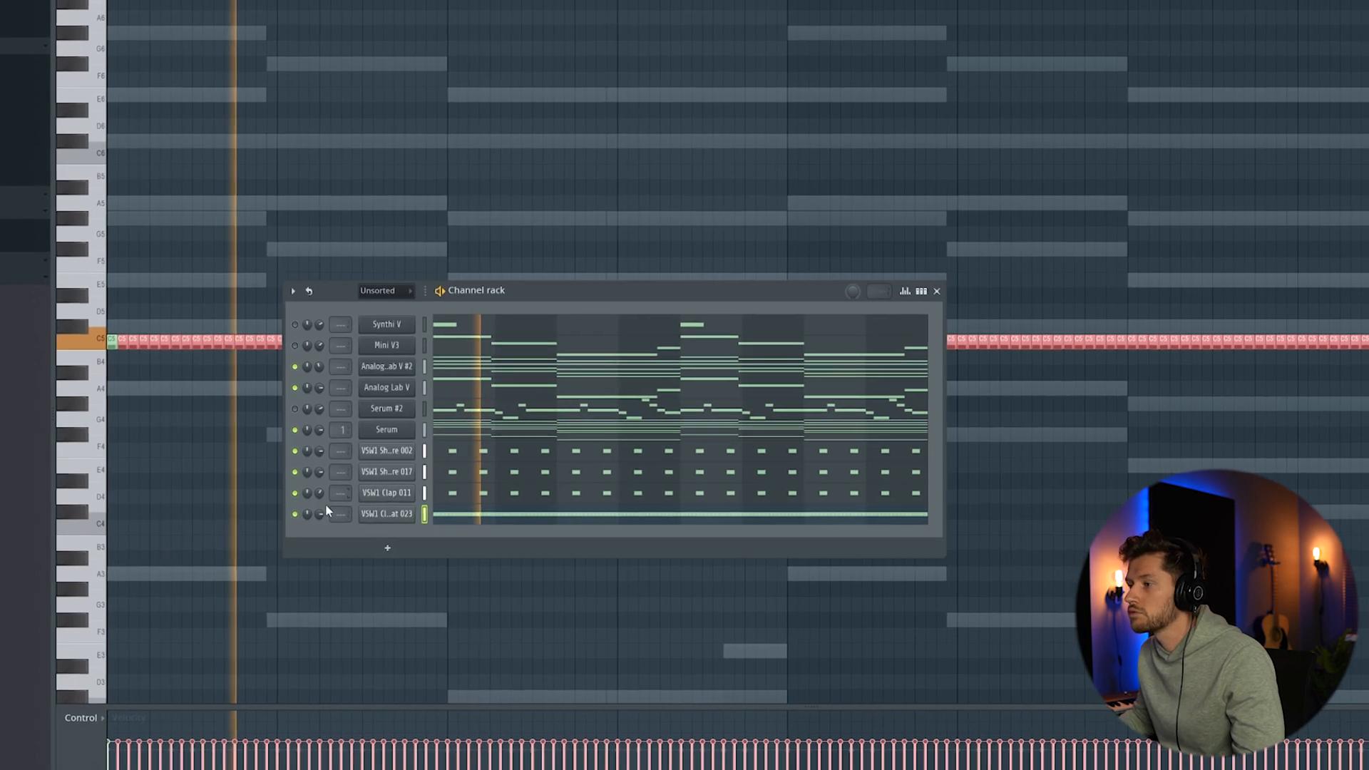
{"action": "left_click", "coordinate": [515, 216], "text": "ctrl"}
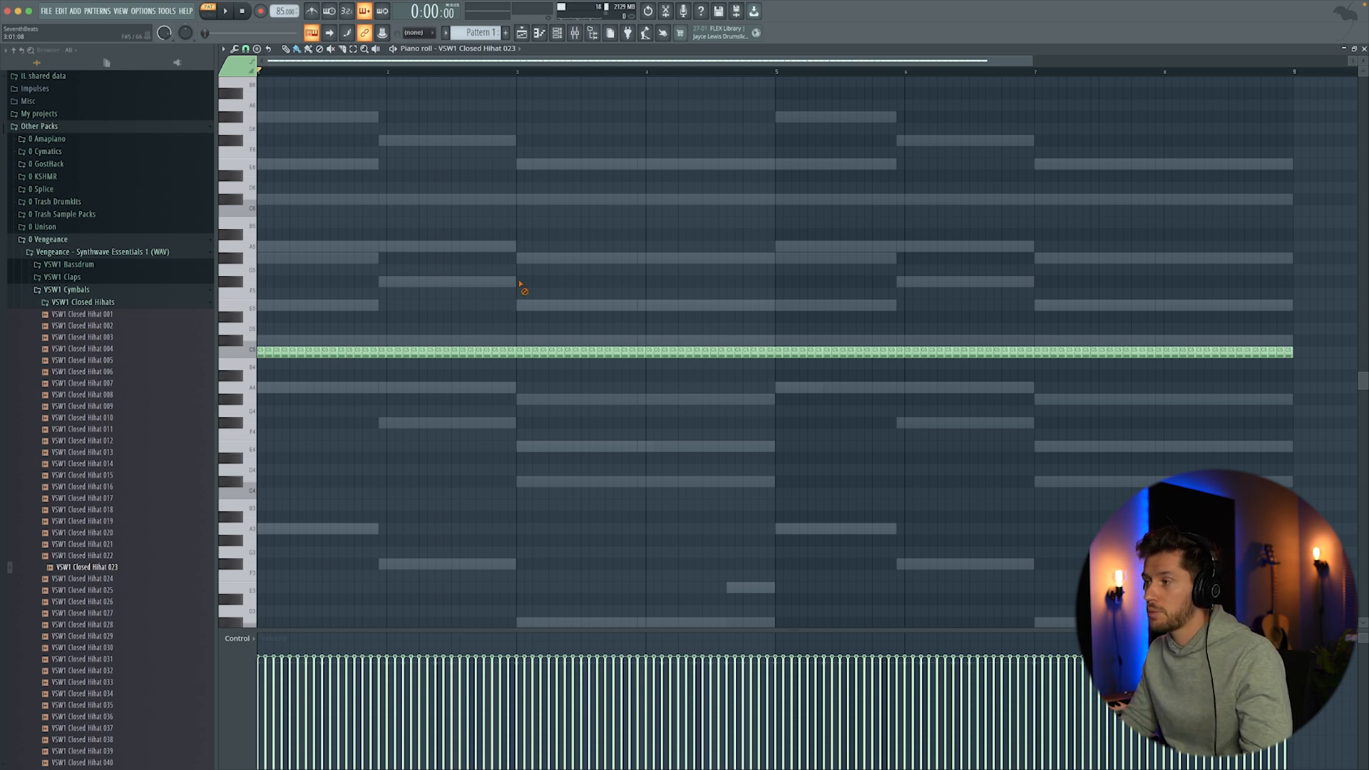
Slightly randomize the Closed Hihat 023 notes' velocity and panning with the Bipolar option on.
{"action": "key", "text": "alt+r"}
{"action": "left_click_drag", "start_coordinate": [664, 369], "coordinate": [665, 390]}
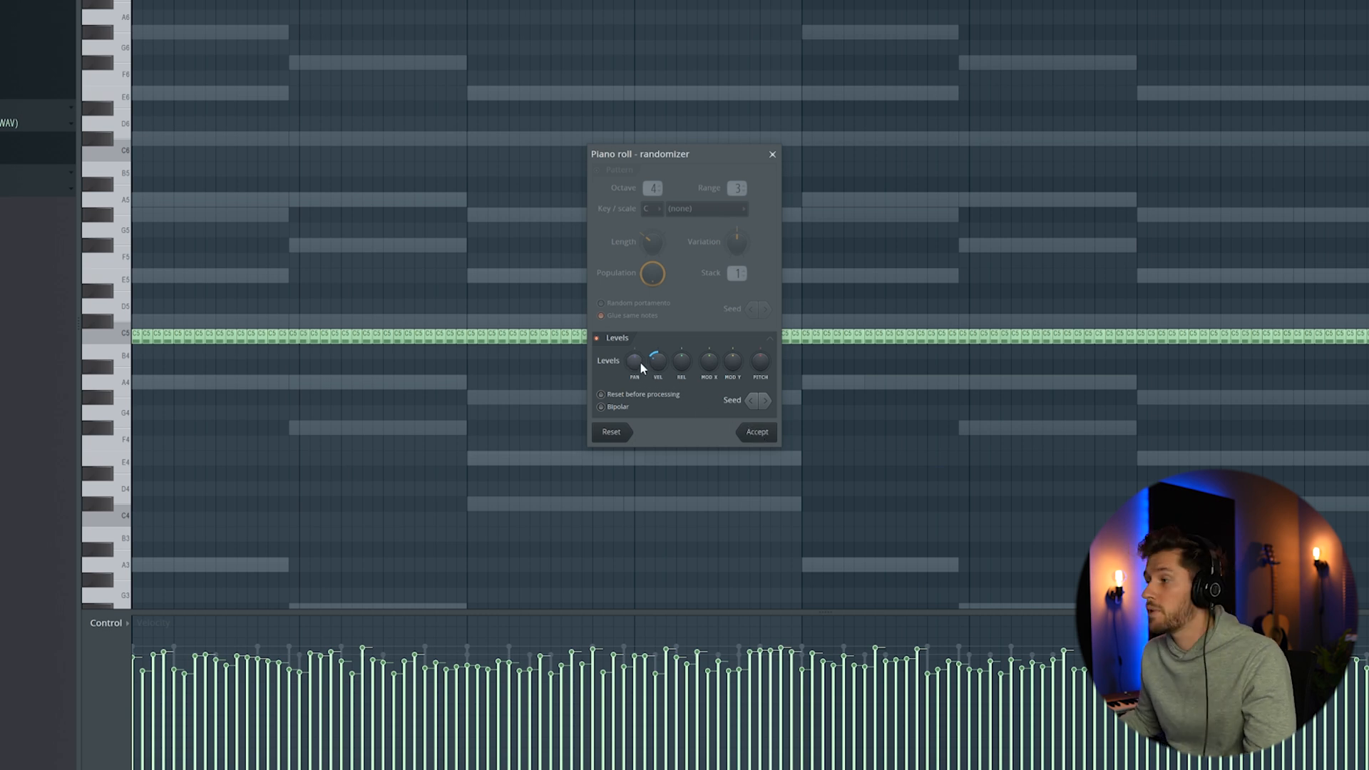
{"action": "left_click", "coordinate": [601, 408]}
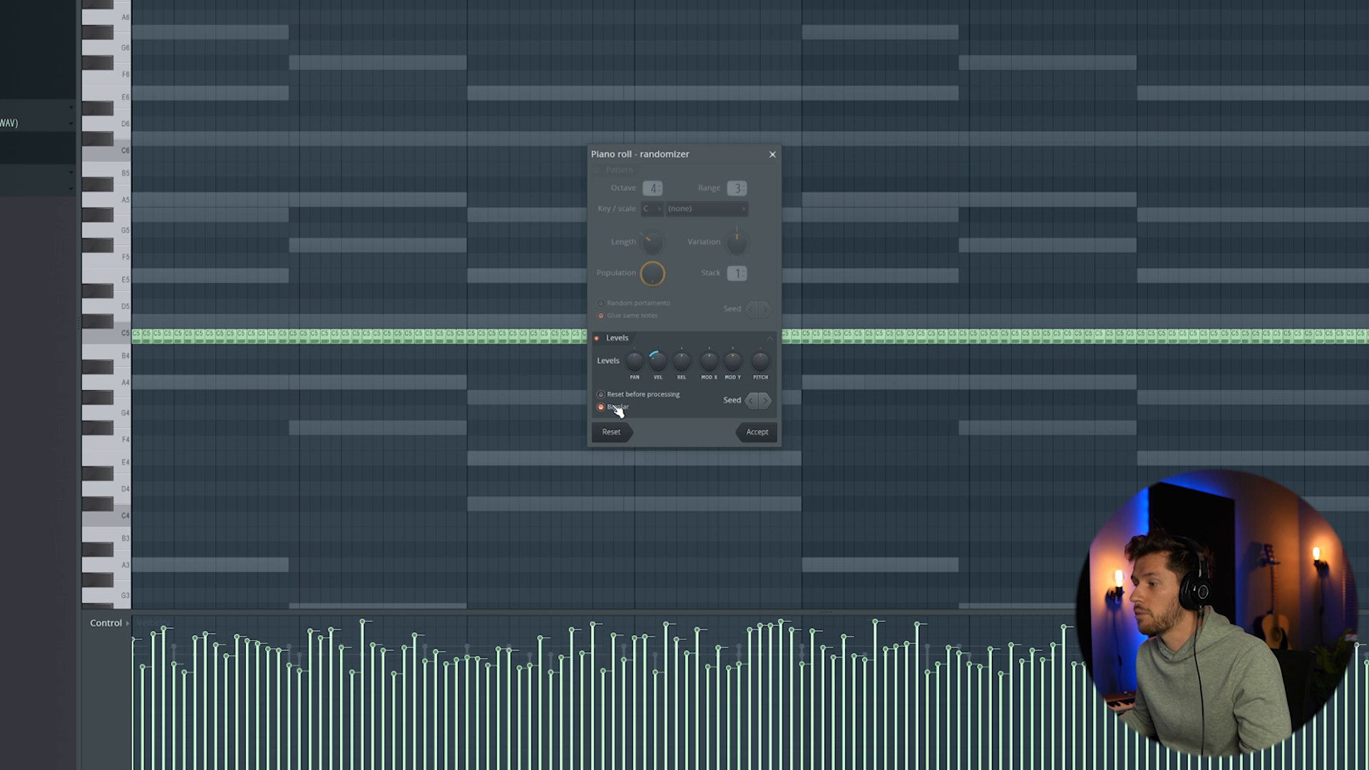
{"action": "left_click_drag", "start_coordinate": [636, 381], "coordinate": [636, 367]}
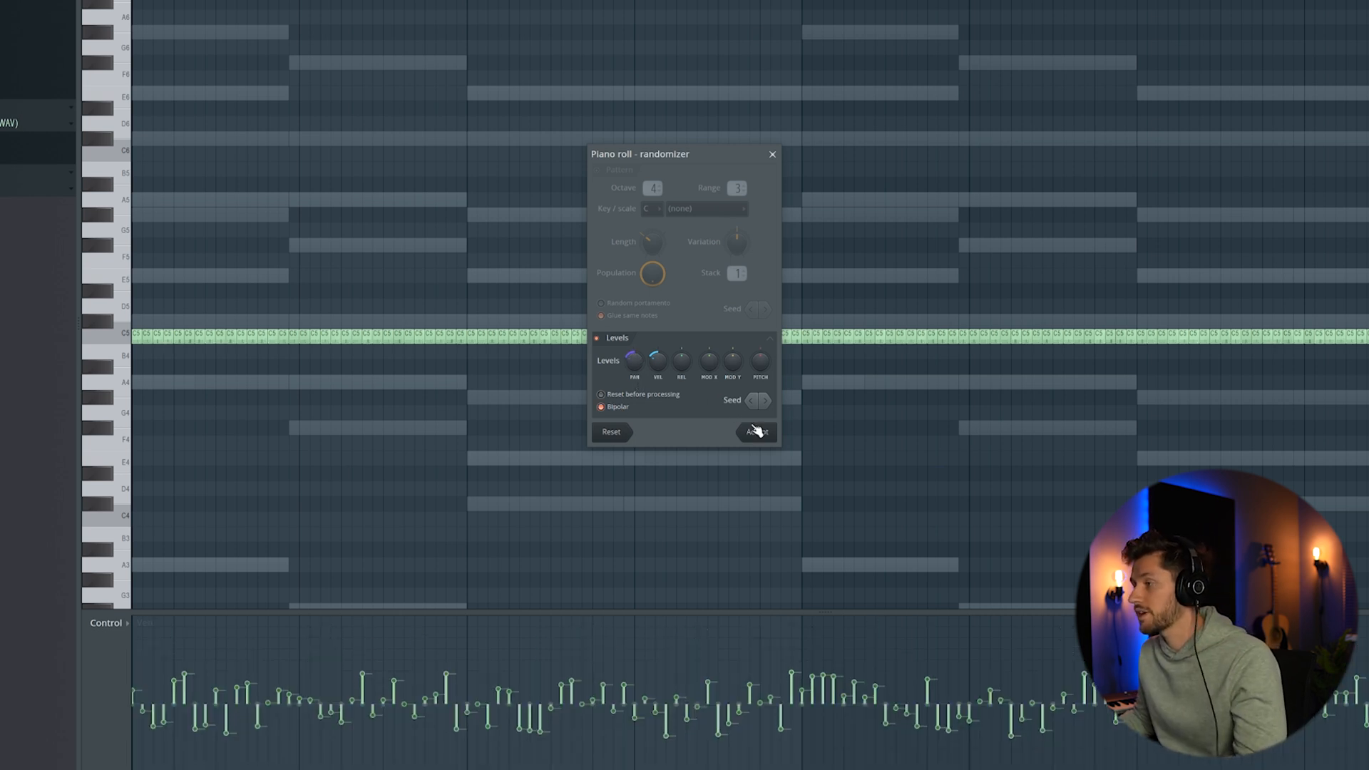
{"action": "left_click", "coordinate": [756, 432]}
Play the pattern and lower the VSW1 Closed Hihat 023 channel's volume.
{"action": "key", "text": "space"}
{"action": "key", "text": "F6"}
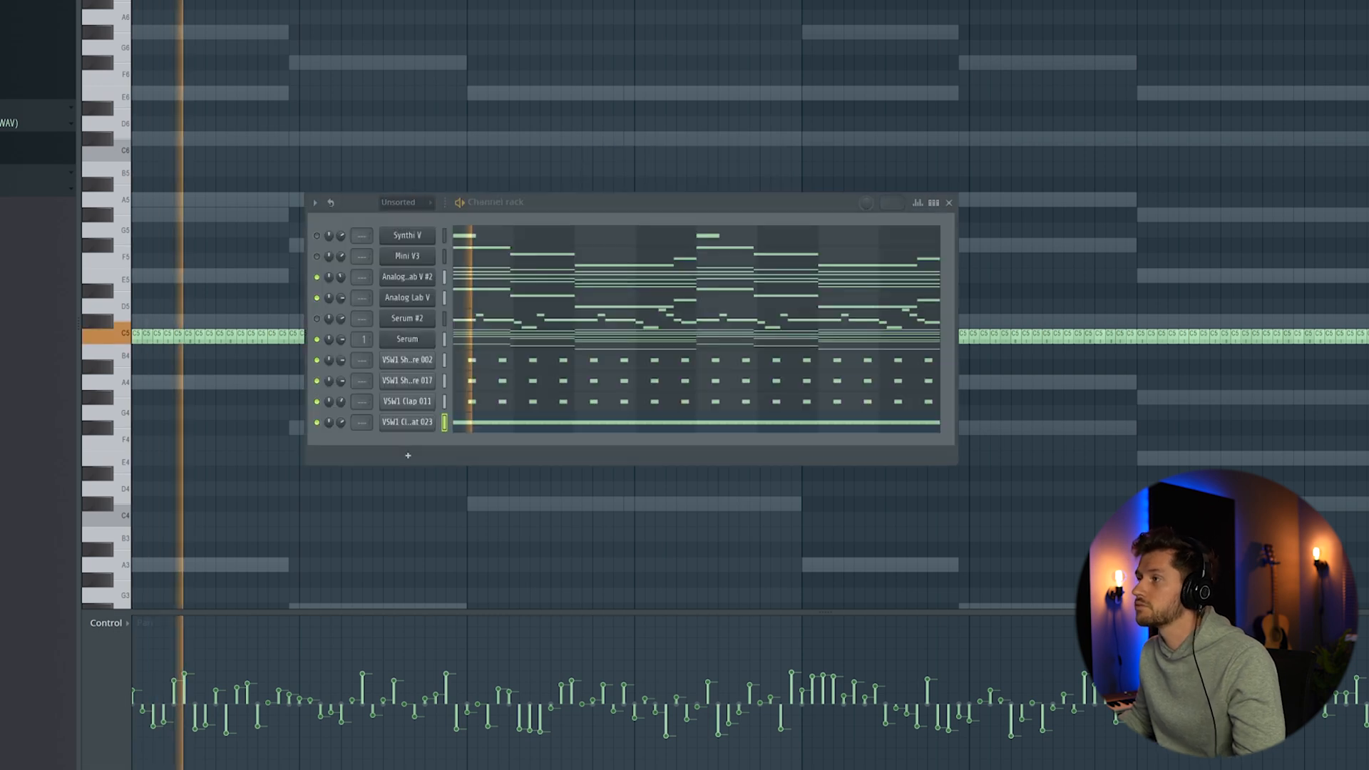
{"action": "left_click_drag", "start_coordinate": [342, 421], "coordinate": [341, 442]}
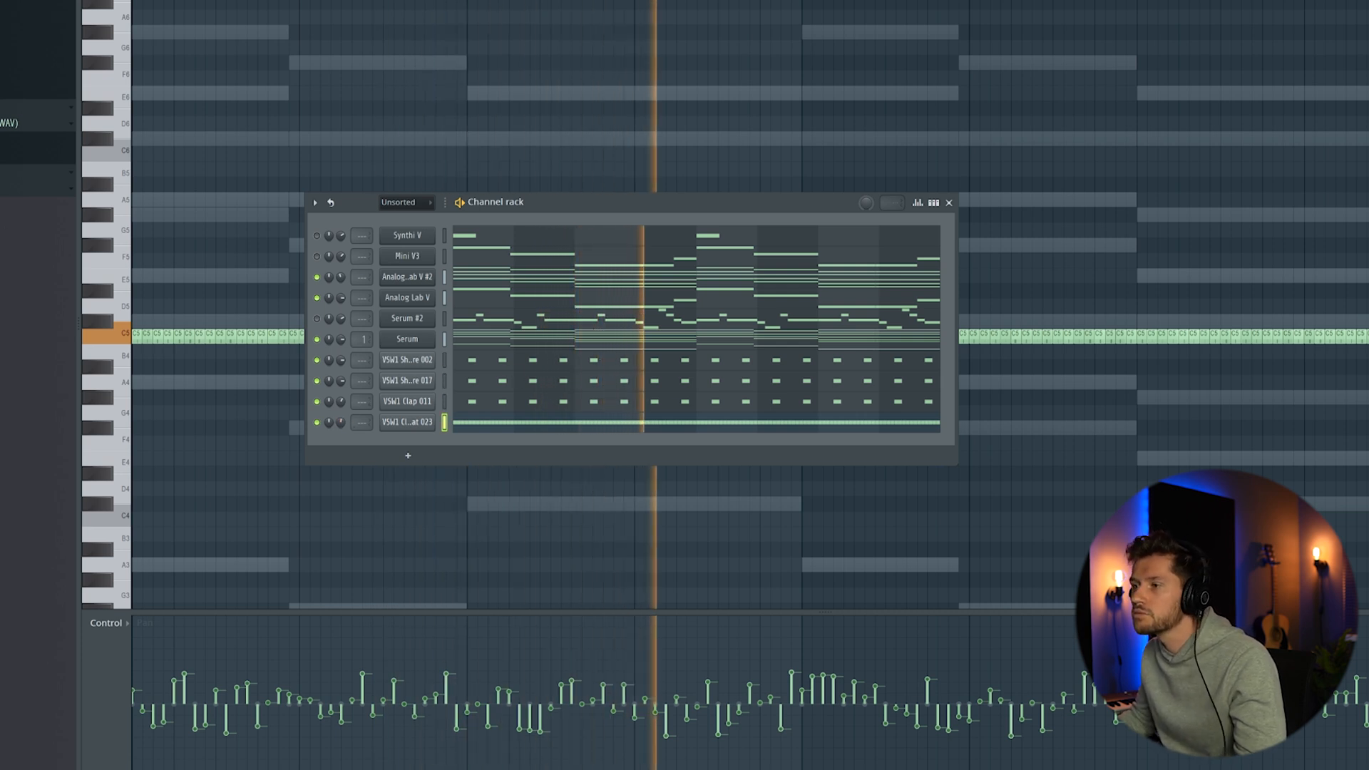
Add VSW1 Open Hihat 013 as a new channel and open its empty note pattern.
{"action": "left_click", "coordinate": [3, 188]}
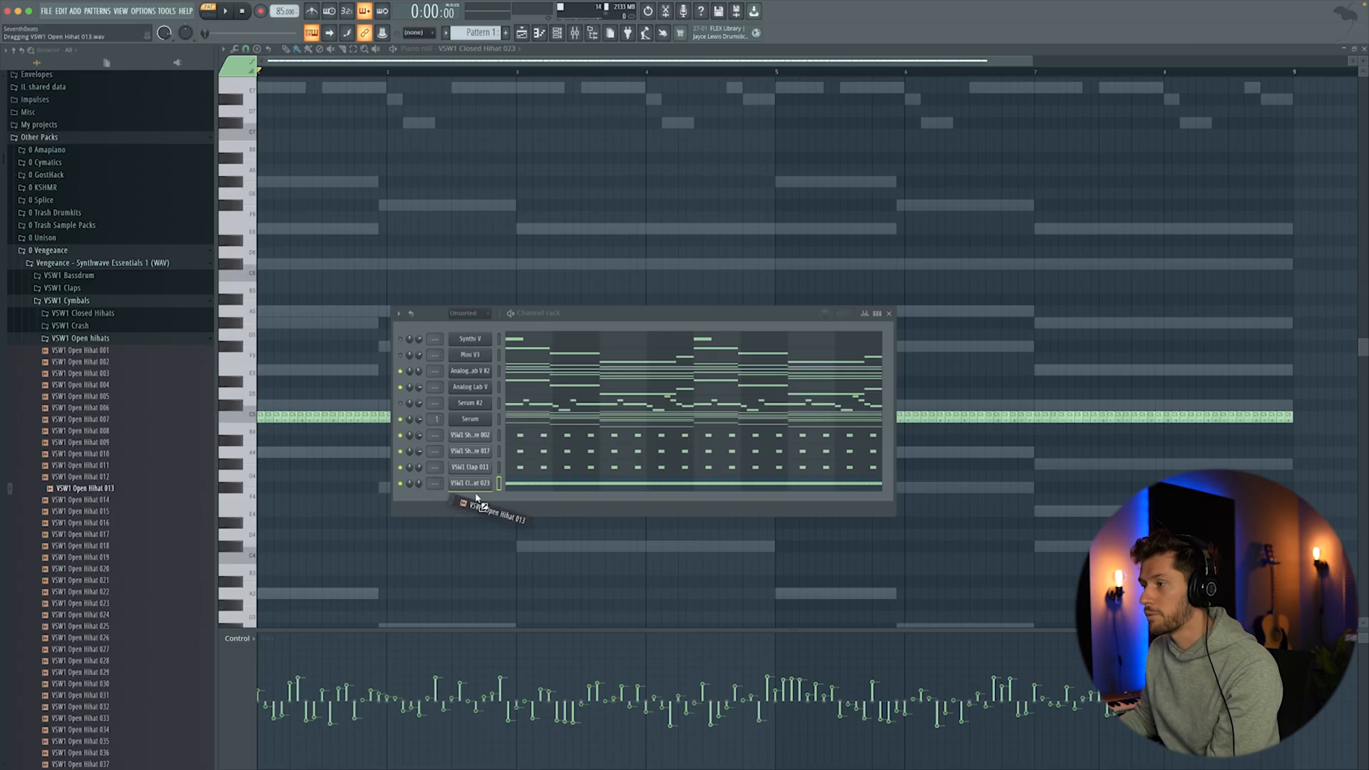
{"action": "left_click_drag", "start_coordinate": [477, 497], "coordinate": [472, 485]}
{"action": "key", "text": "F6"}
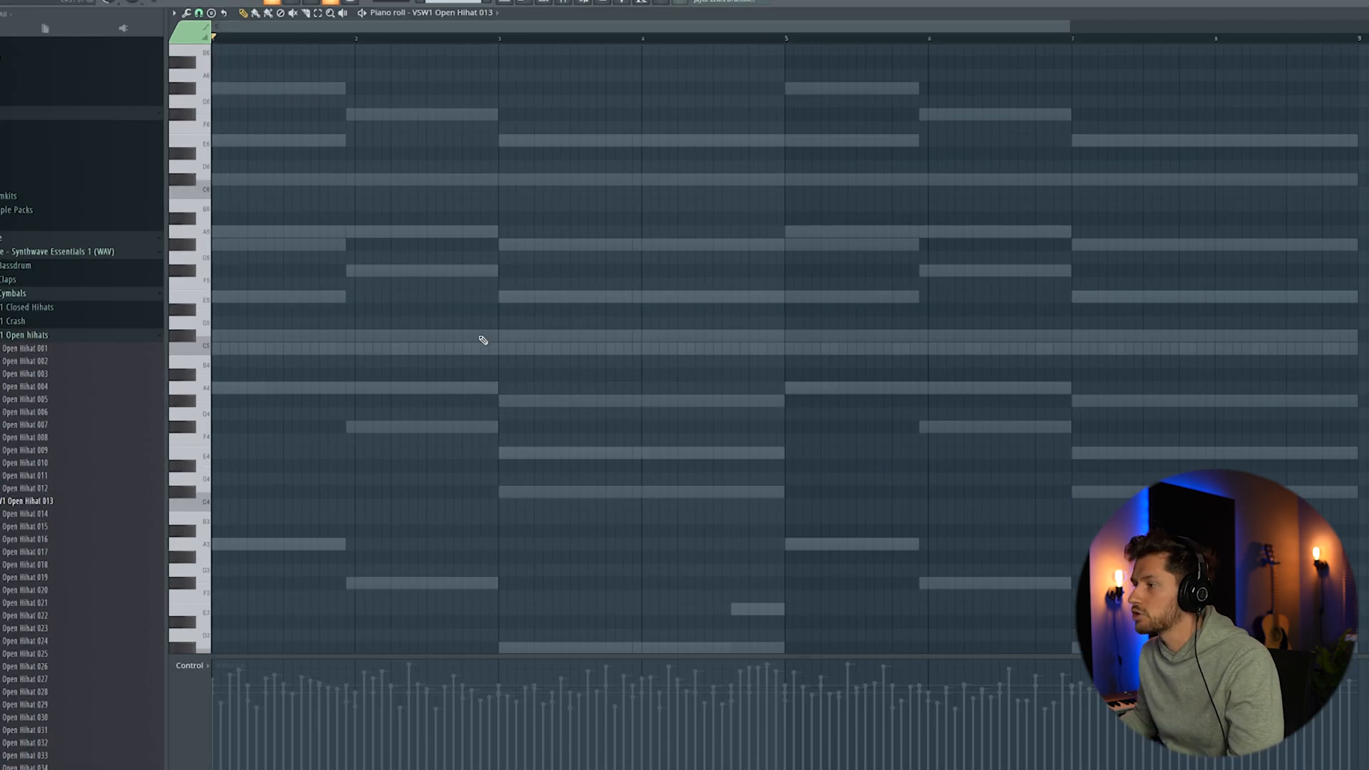
Place open hi-hat hits at the end of bars 2, 4, 6 and 8 and shift them to C5.
{"action": "key", "text": "space"}
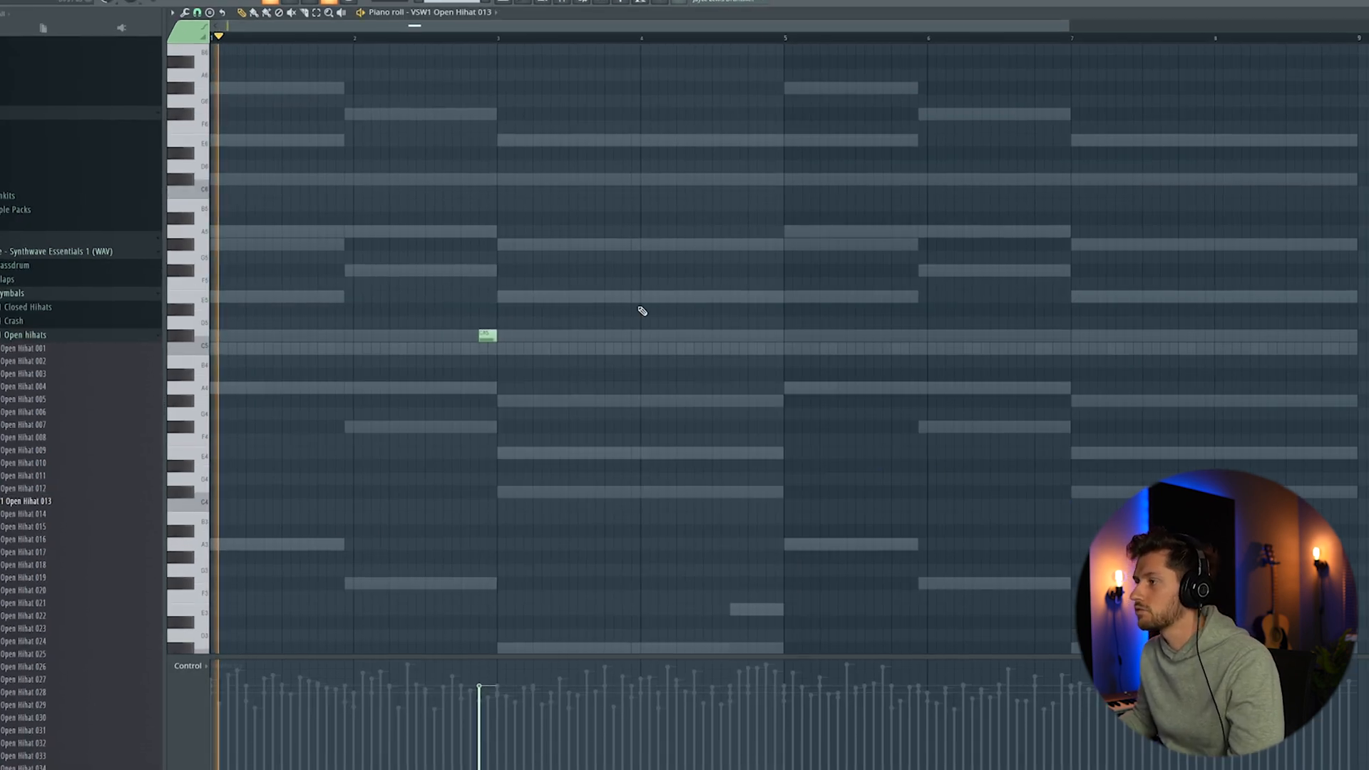
{"action": "left_click", "coordinate": [779, 335]}
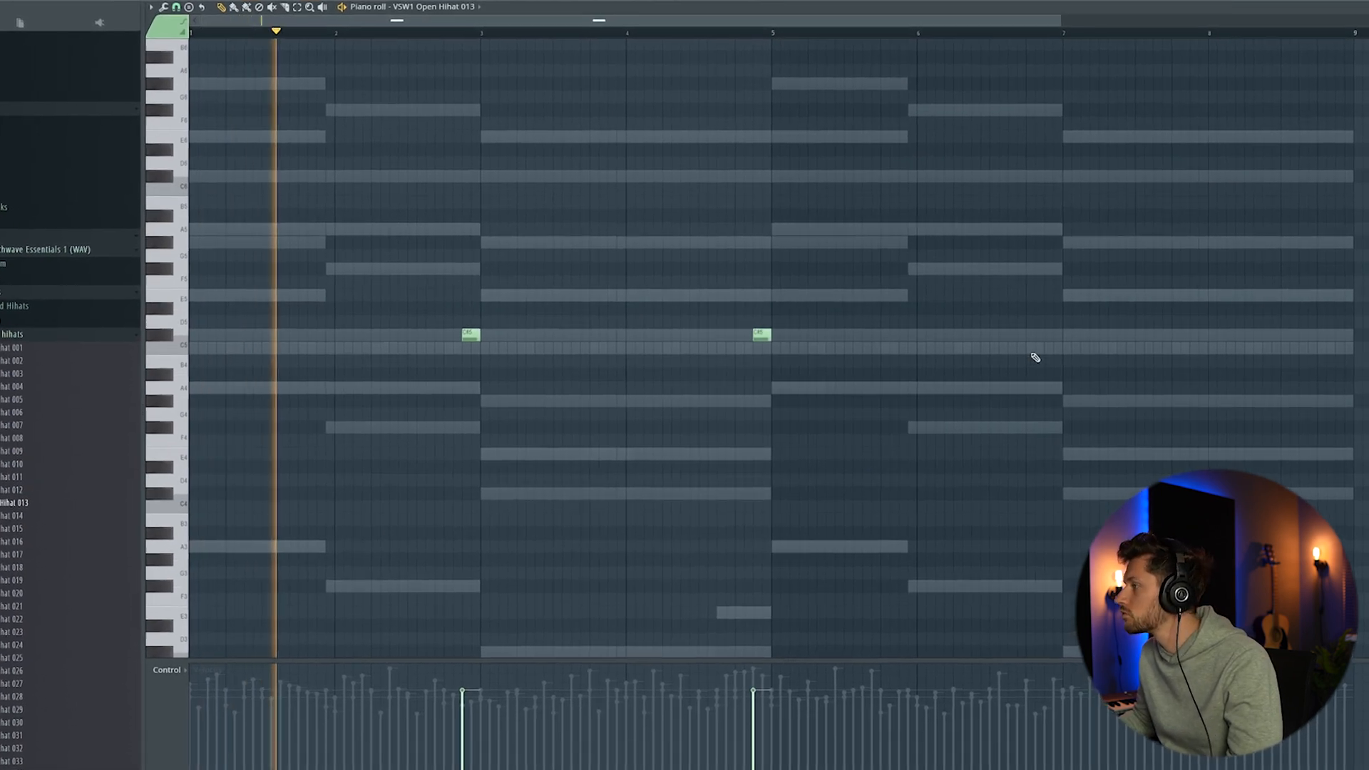
{"action": "left_click", "coordinate": [1054, 335]}
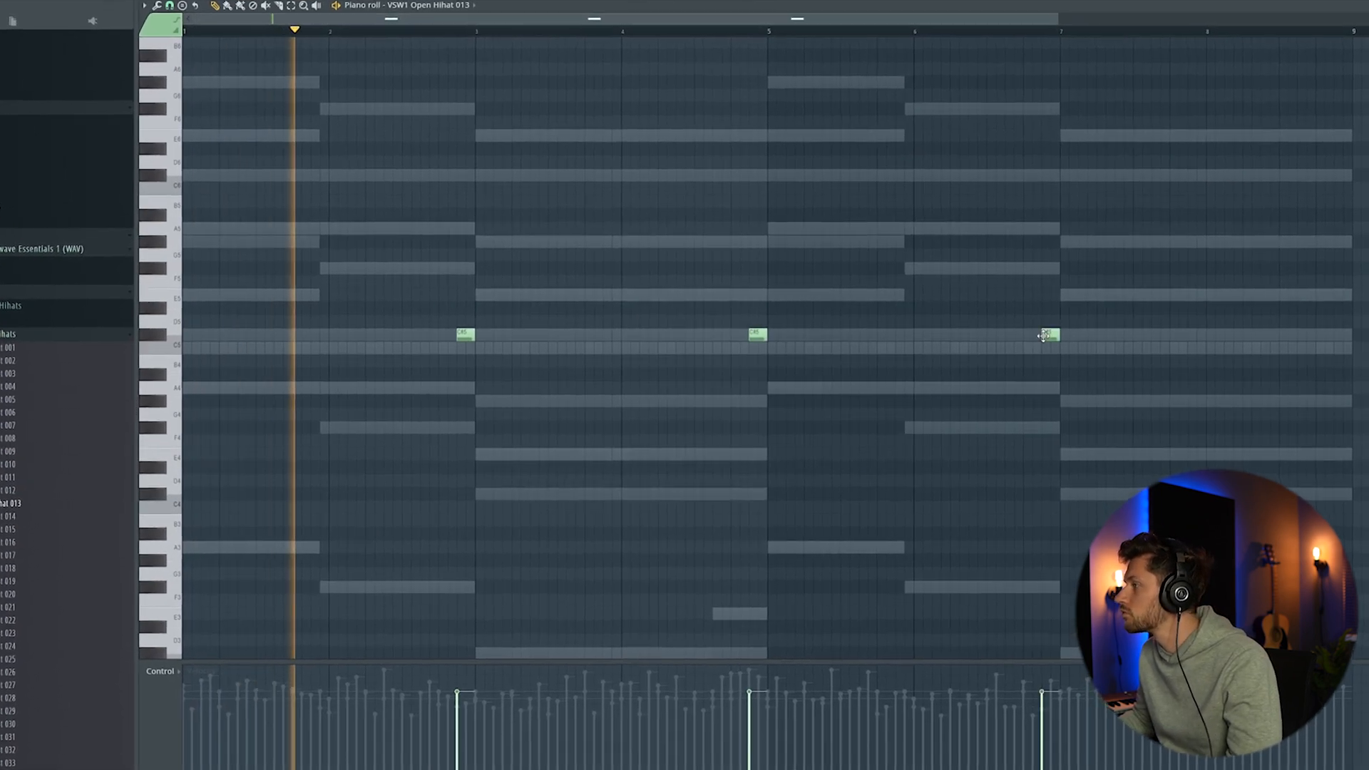
{"action": "left_click", "coordinate": [1345, 334]}
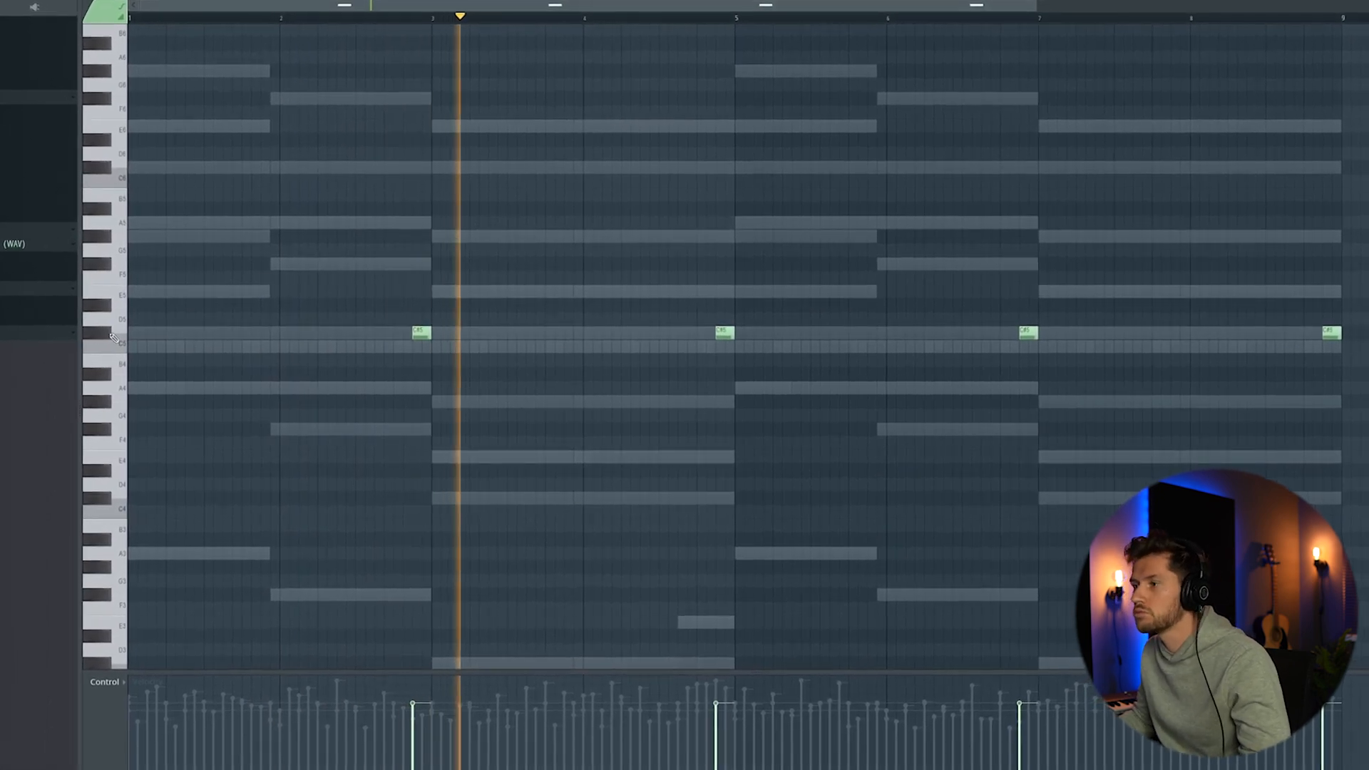
{"action": "key", "text": "ctrl+a"}
{"action": "key", "text": "Down"}
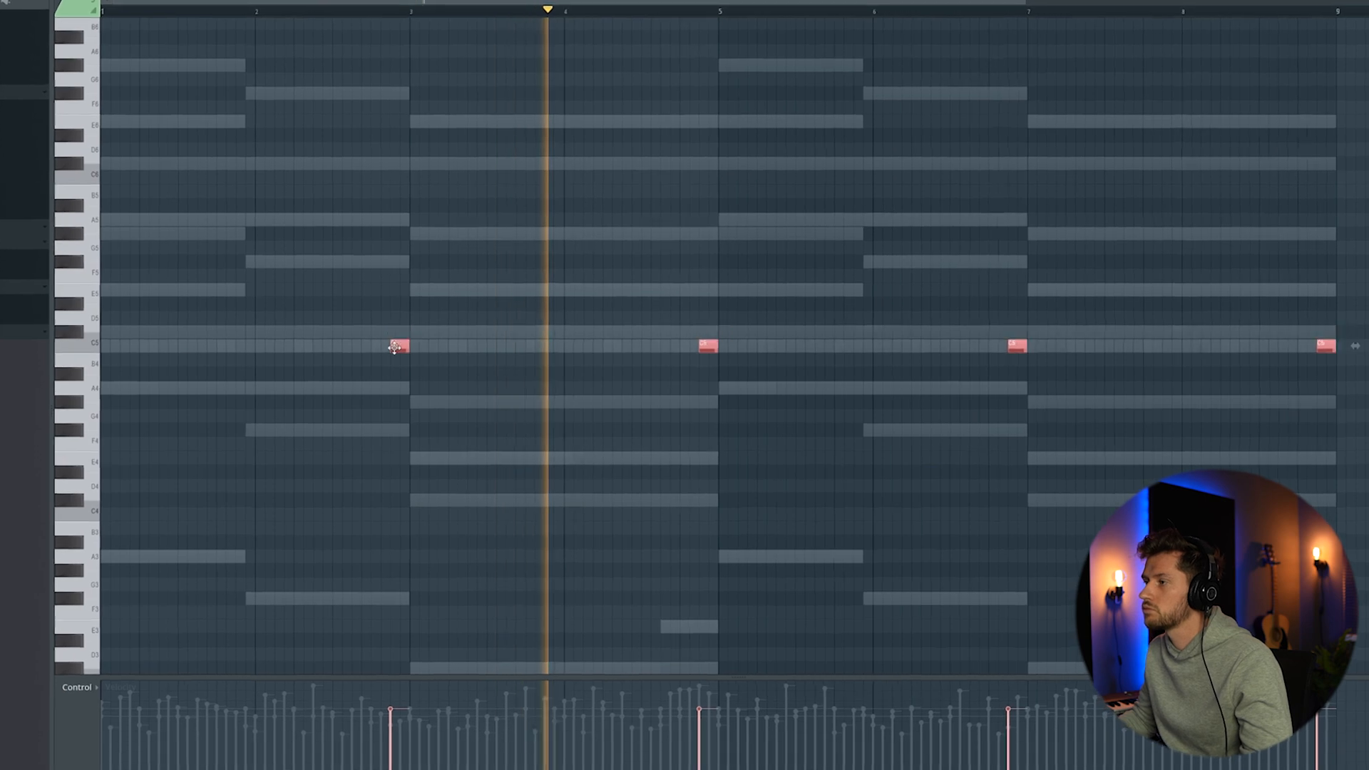
{"action": "key", "text": "ctrl+d"}
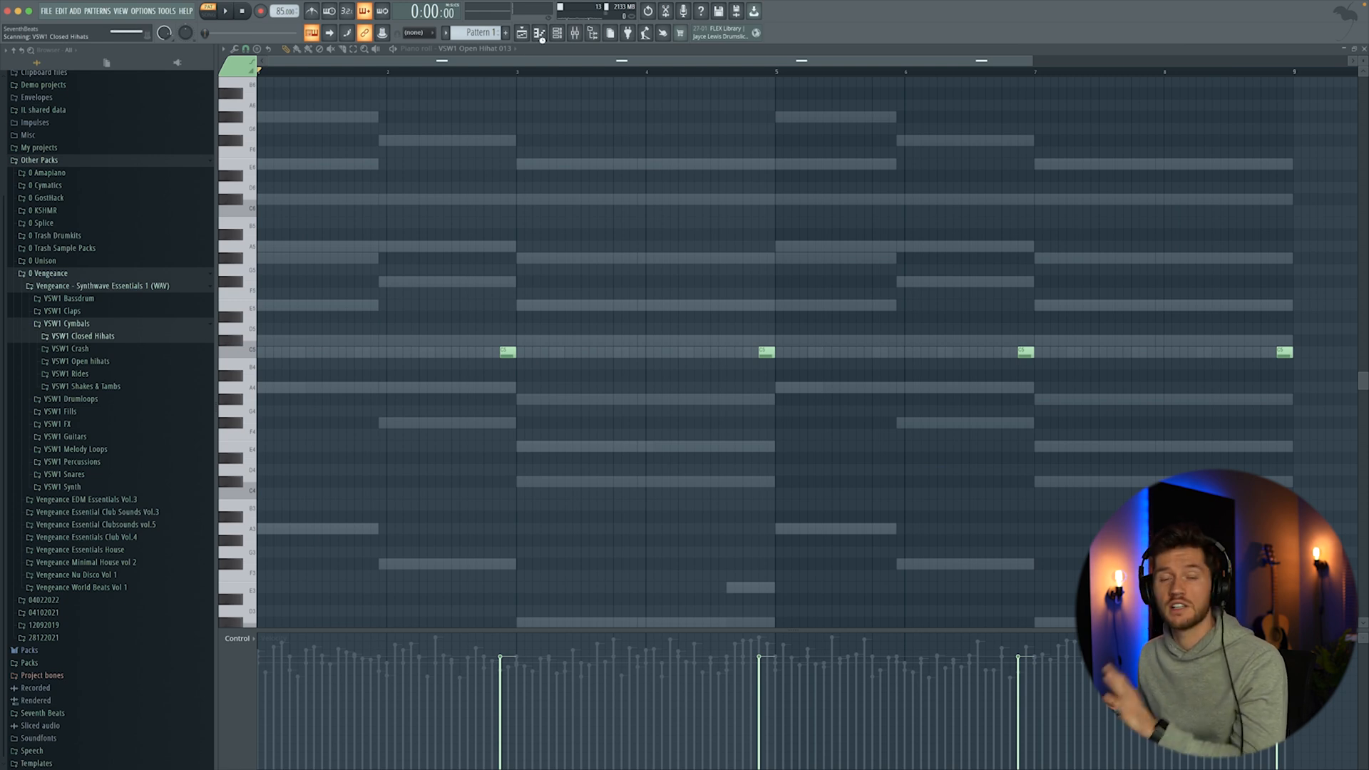
Add VSW1 Closed Hihat 018 with C5 hits on the offbeats after beats 1 and 3 of every bar and play it.
{"action": "left_click_drag", "start_coordinate": [87, 548], "coordinate": [335, 518]}
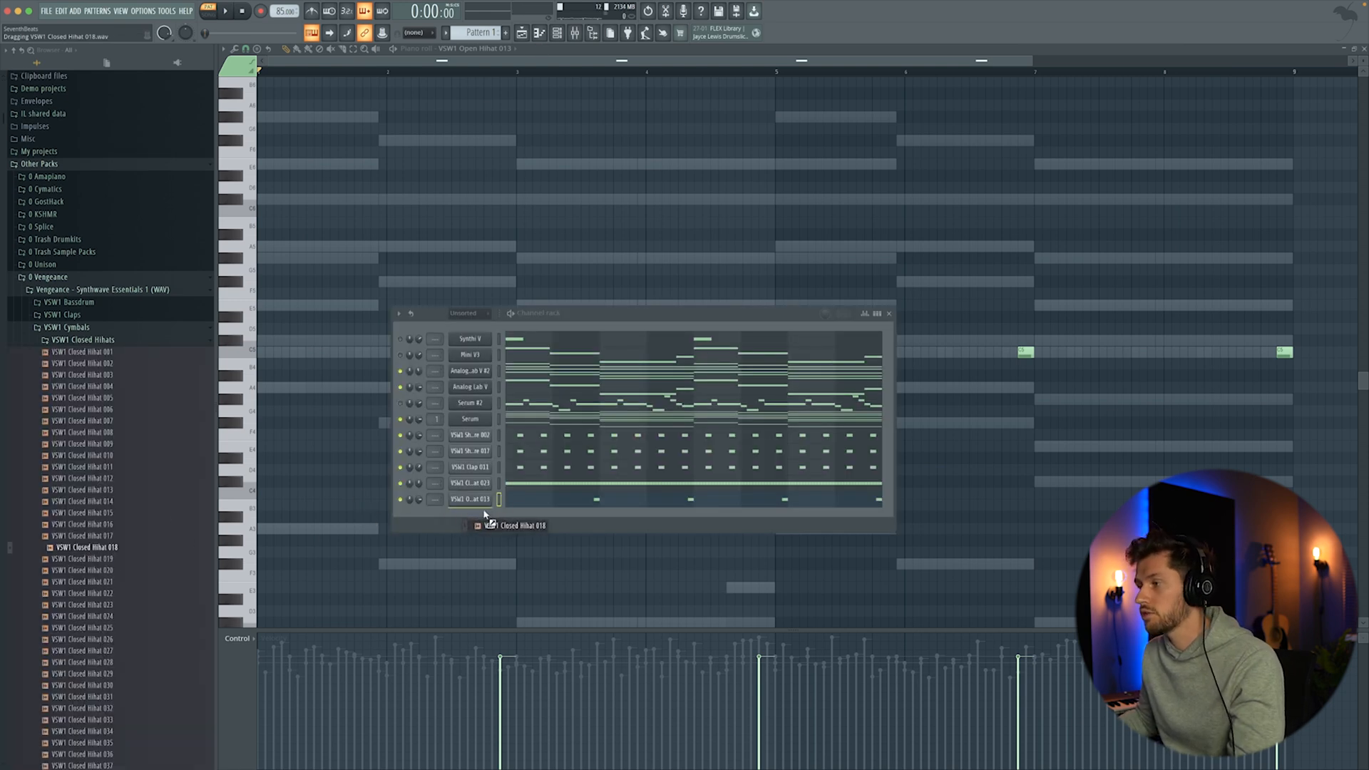
{"action": "left_click_drag", "start_coordinate": [485, 514], "coordinate": [484, 515]}
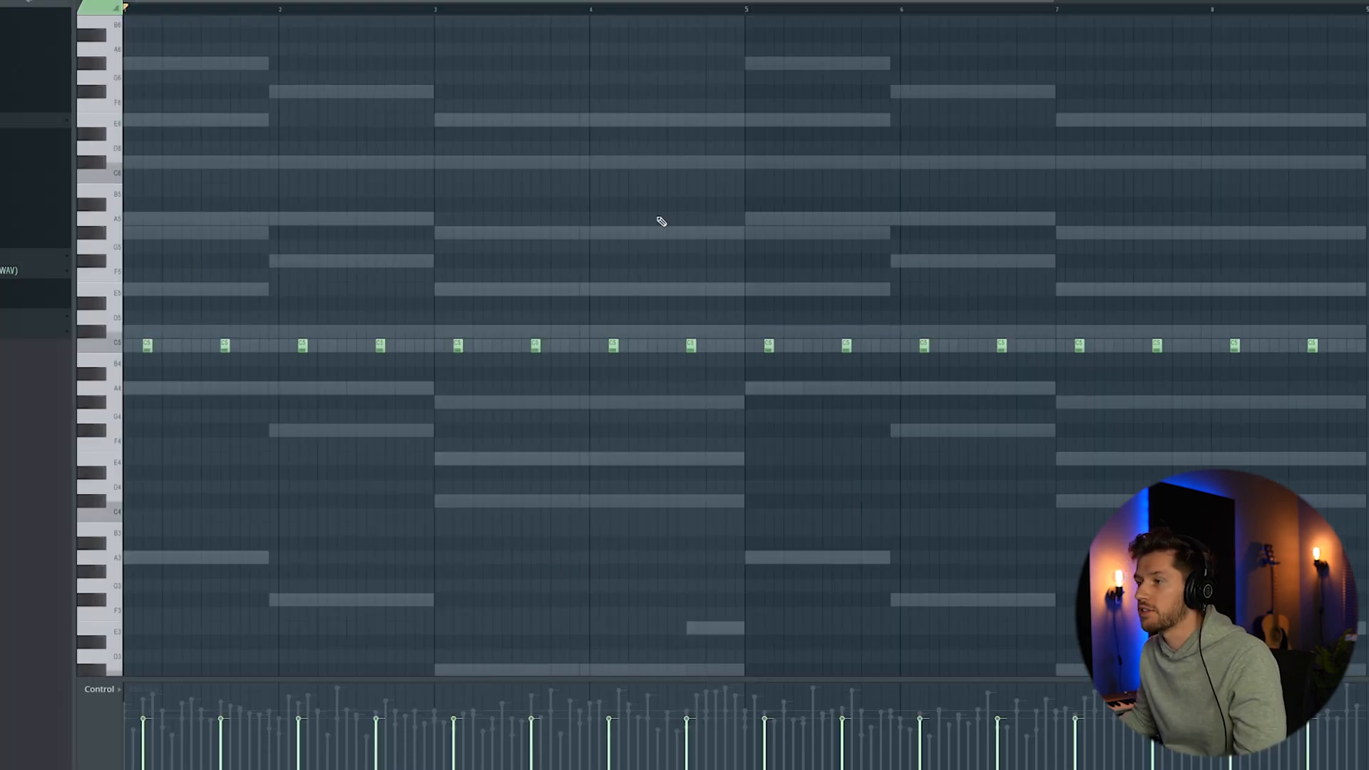
{"action": "key", "text": "space"}
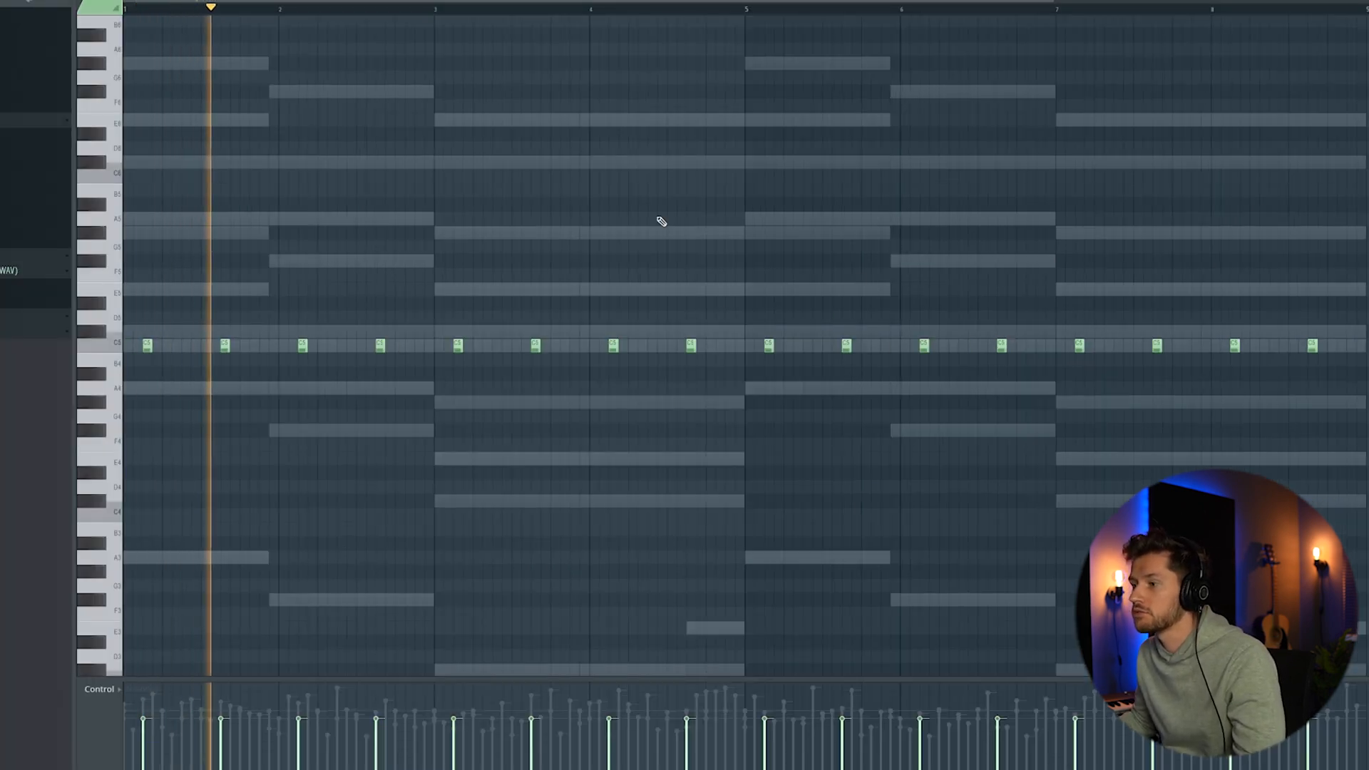
{"action": "key", "text": "F6"}
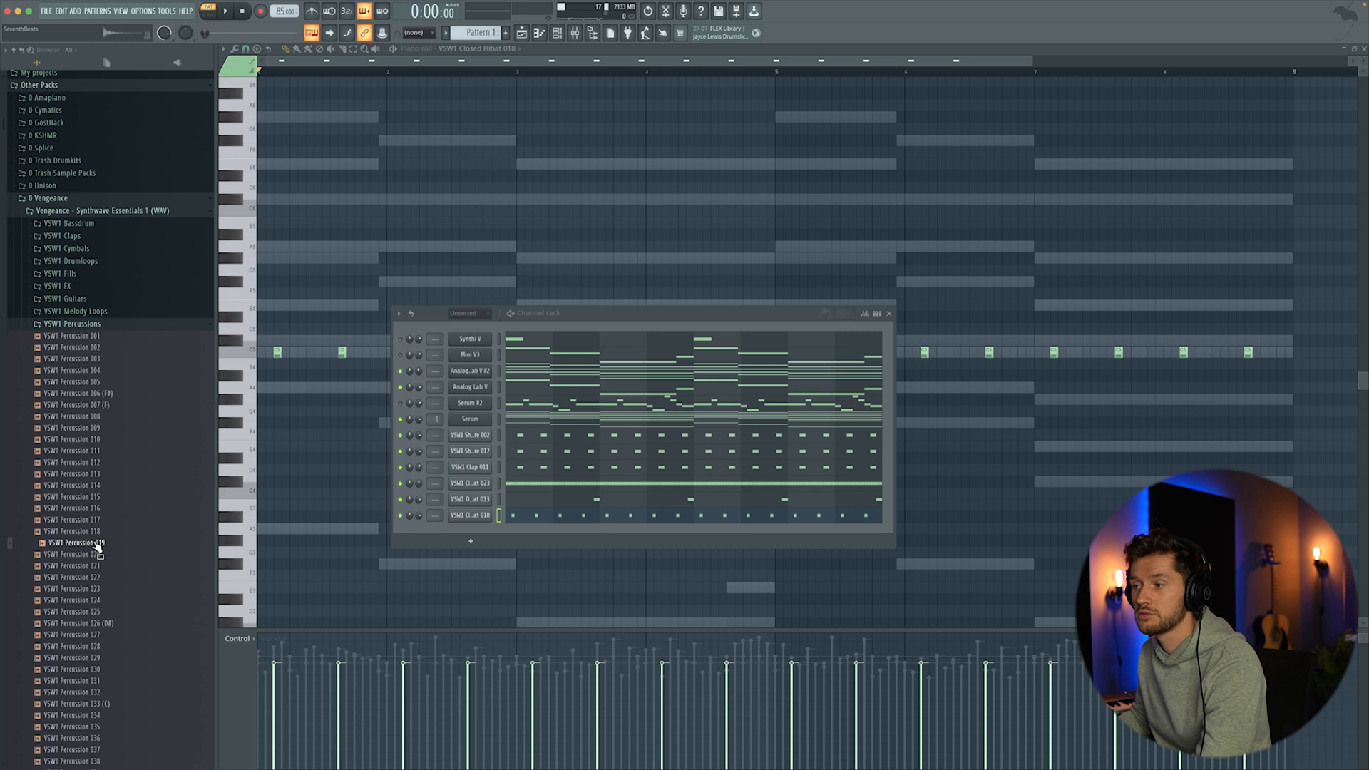
Add VSW1 Percussion 019, 031, 037 and one further percussion sample from the pack as new channels.
{"action": "left_click_drag", "start_coordinate": [296, 529], "coordinate": [300, 529]}
{"action": "scroll", "coordinate": [114, 506], "scroll_direction": "down", "scroll_amount": 3}
{"action": "left_click_drag", "start_coordinate": [79, 575], "coordinate": [235, 576]}
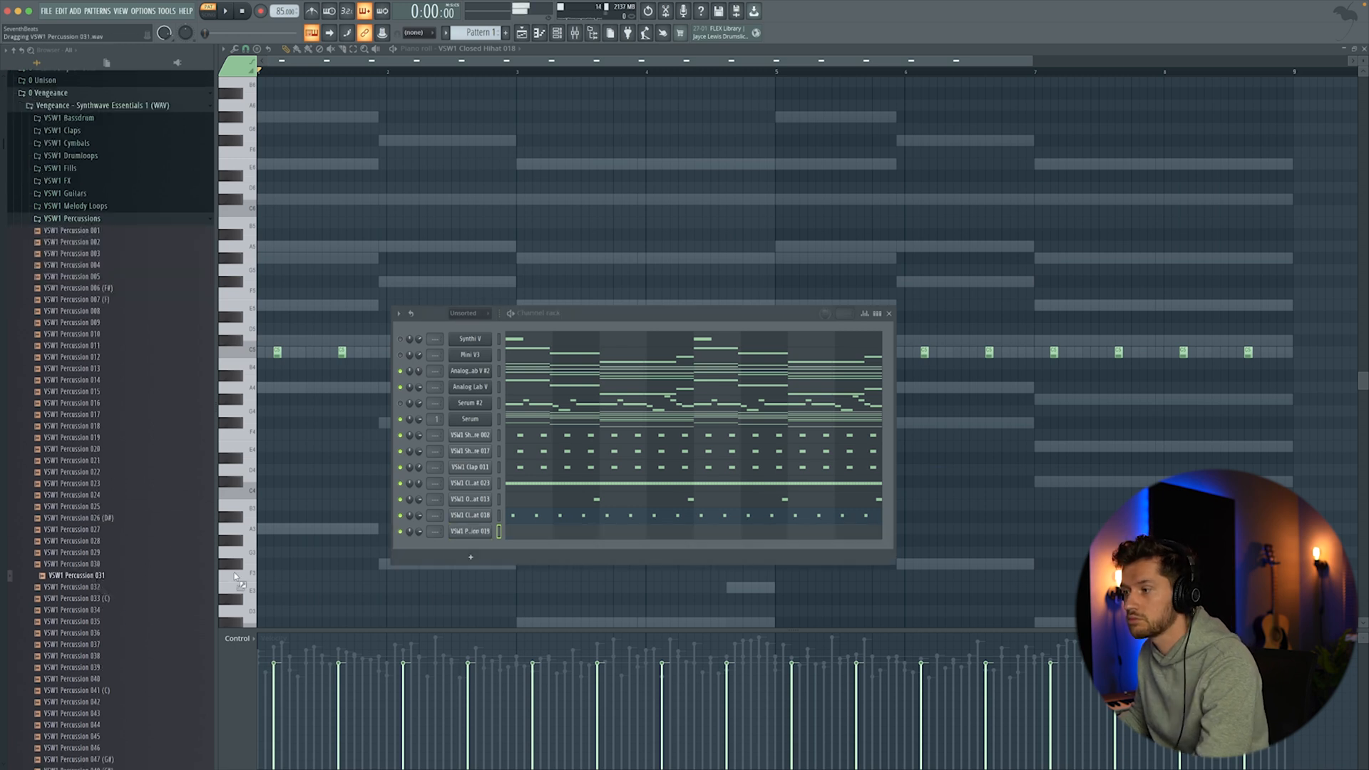
{"action": "left_click_drag", "start_coordinate": [461, 559], "coordinate": [464, 564]}
{"action": "scroll", "coordinate": [107, 499], "scroll_direction": "down", "scroll_amount": 2}
{"action": "left_click_drag", "start_coordinate": [86, 585], "coordinate": [87, 586]}
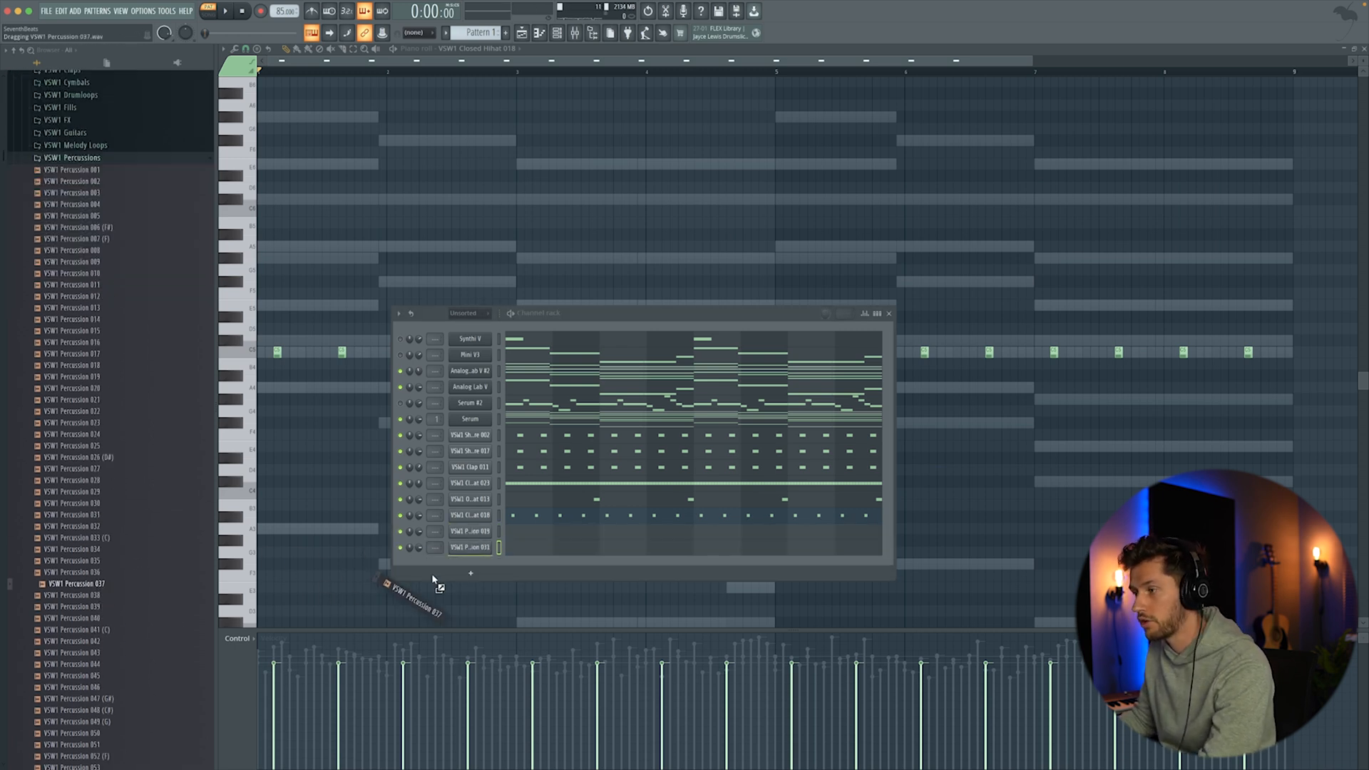
{"action": "left_click_drag", "start_coordinate": [471, 571], "coordinate": [471, 572]}
{"action": "scroll", "coordinate": [153, 532], "scroll_direction": "down", "scroll_amount": 5}
{"action": "left_click_drag", "start_coordinate": [79, 523], "coordinate": [482, 599]}
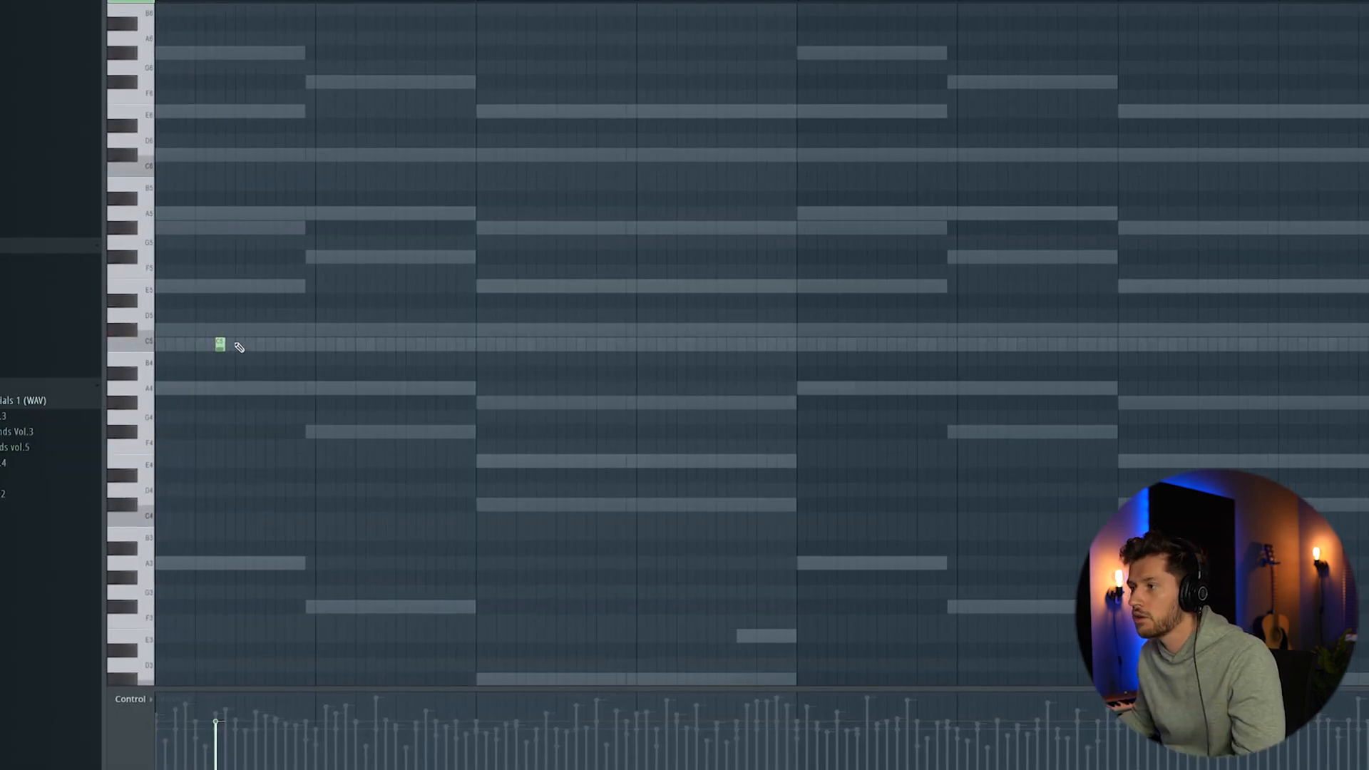
Place a pair of consecutive C5 sixteenth hits for Percussion 019 after beat 2 in each bar.
{"action": "left_click", "coordinate": [378, 346]}
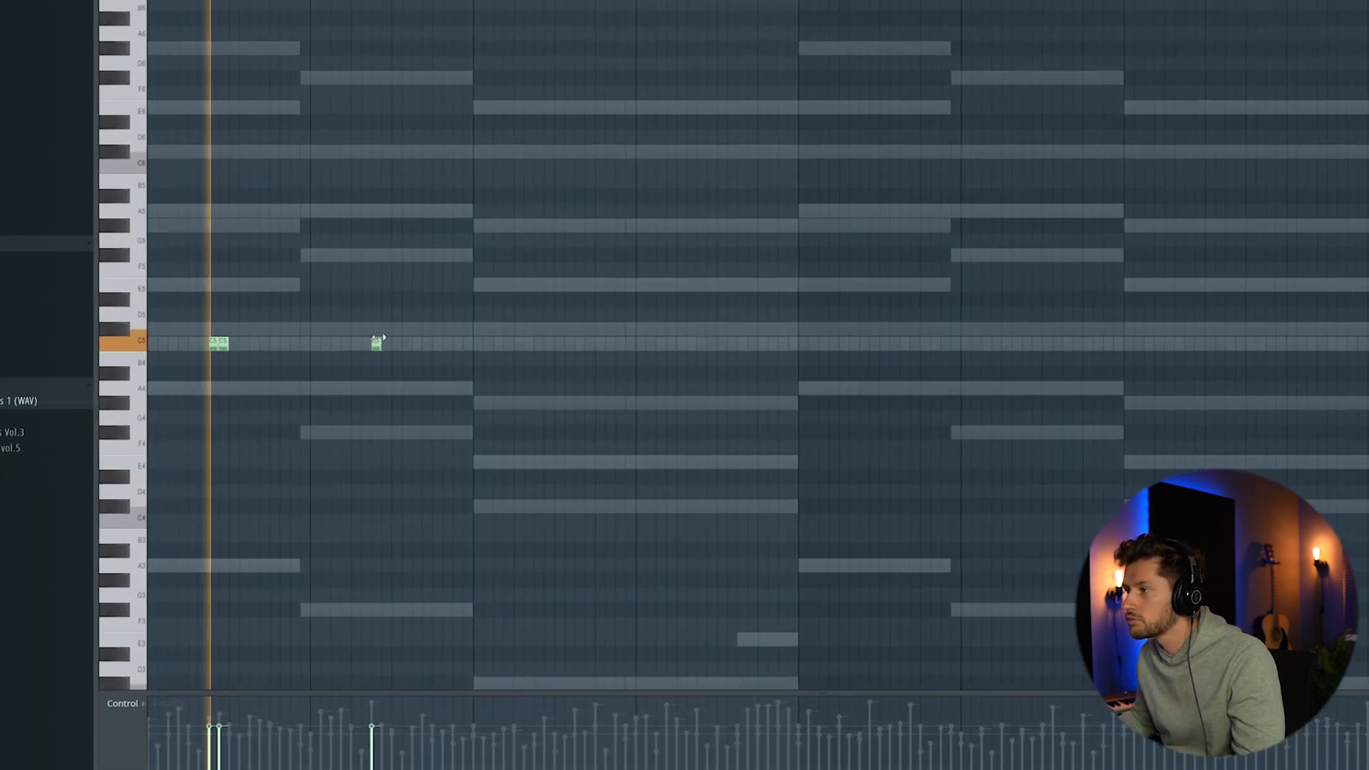
{"action": "left_click", "coordinate": [383, 344]}
{"action": "left_click", "coordinate": [537, 343]}
{"action": "left_click", "coordinate": [544, 343]}
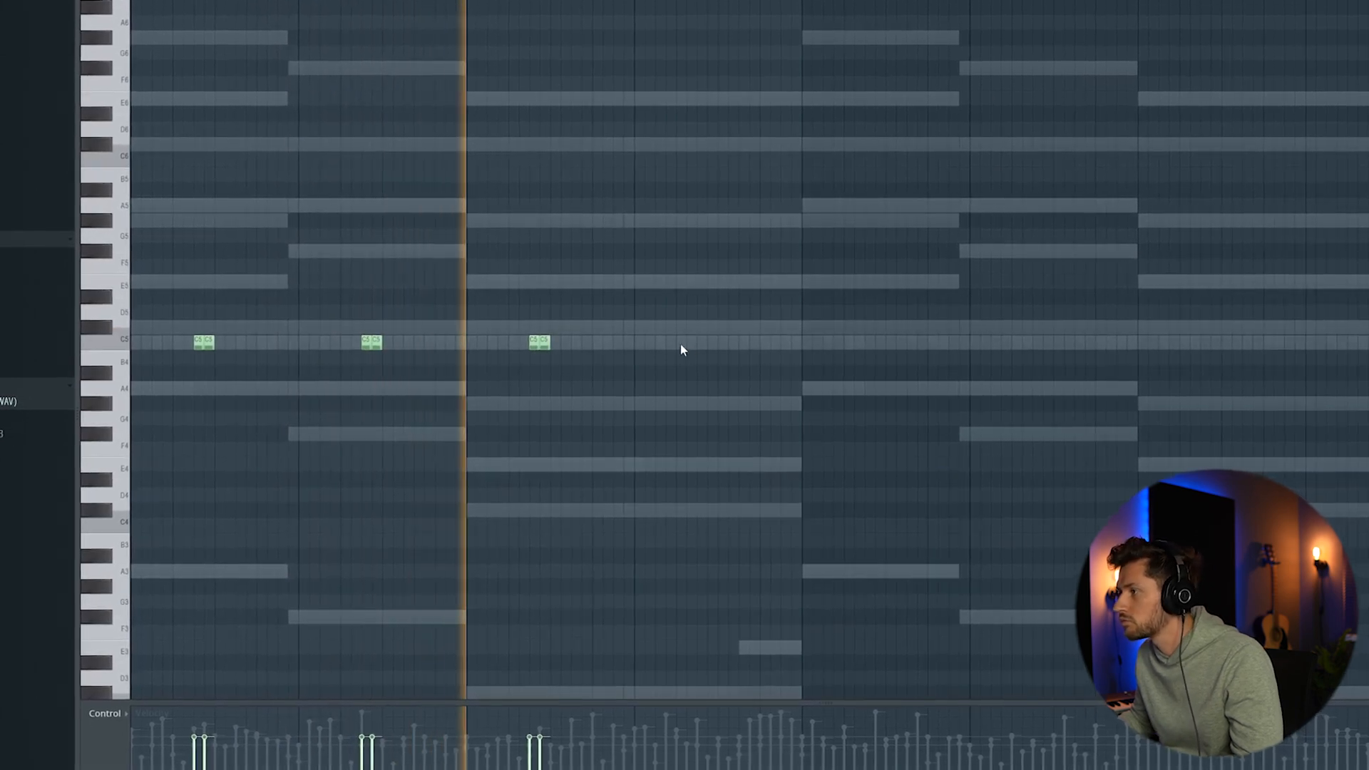
{"action": "left_click", "coordinate": [703, 343]}
{"action": "left_click", "coordinate": [712, 343]}
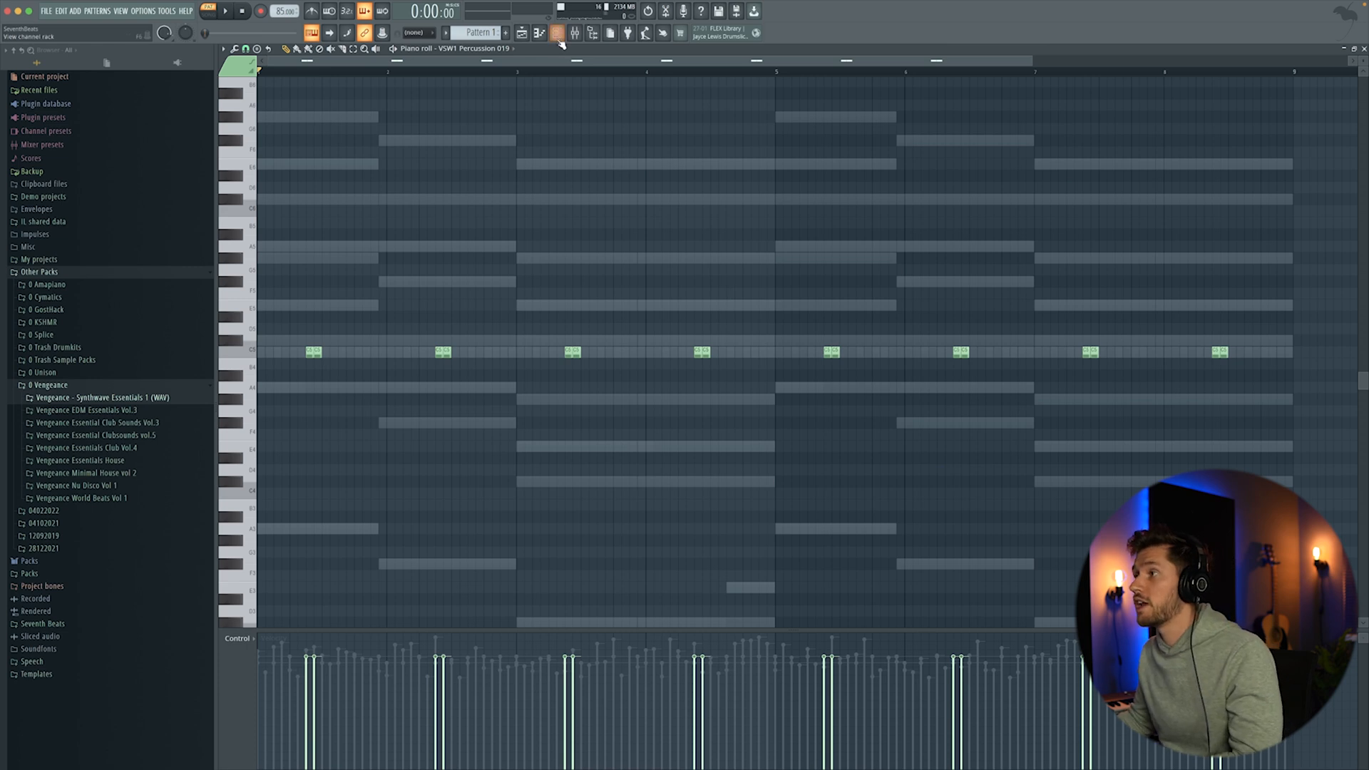
Place single C5 sixteenth hits within beat 4 of each bar for another percussion channel and play the pattern.
{"action": "left_click", "coordinate": [558, 37]}
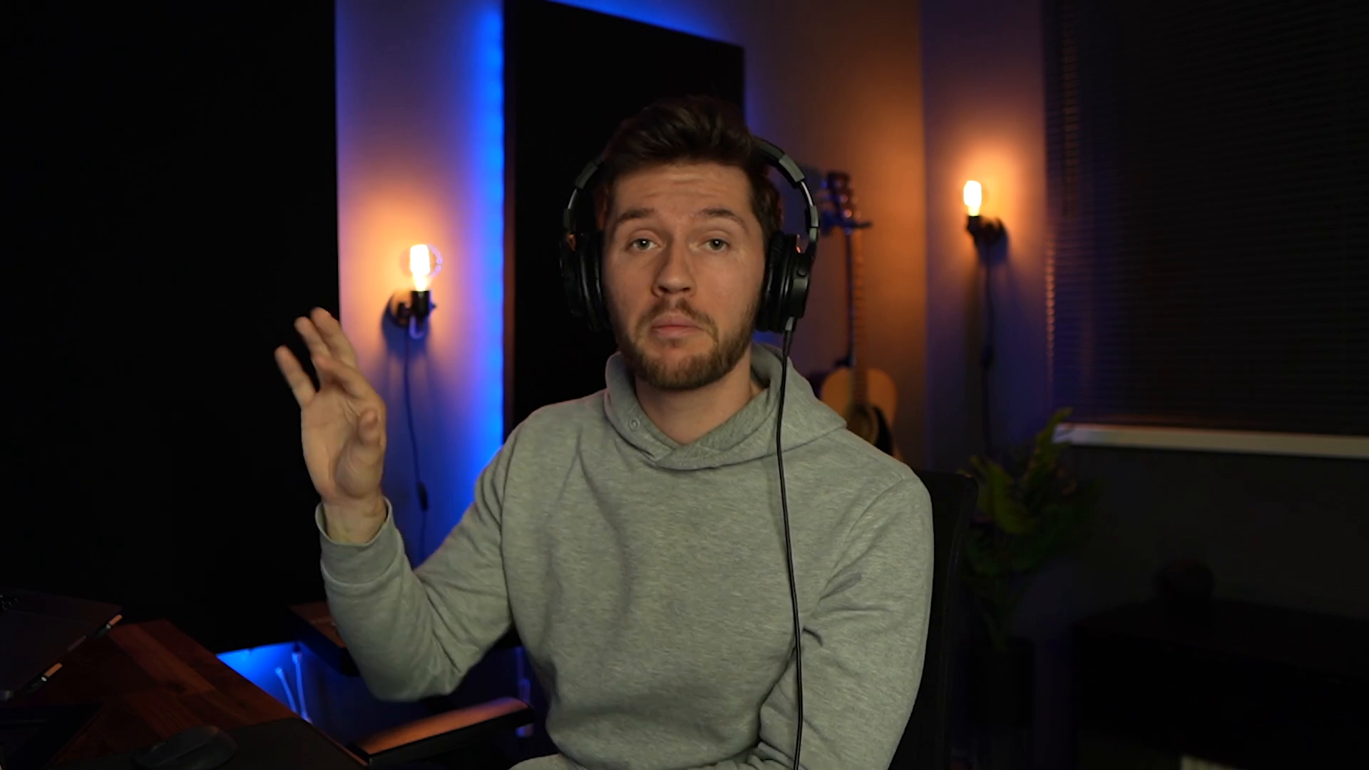
{"action": "key", "text": "space"}
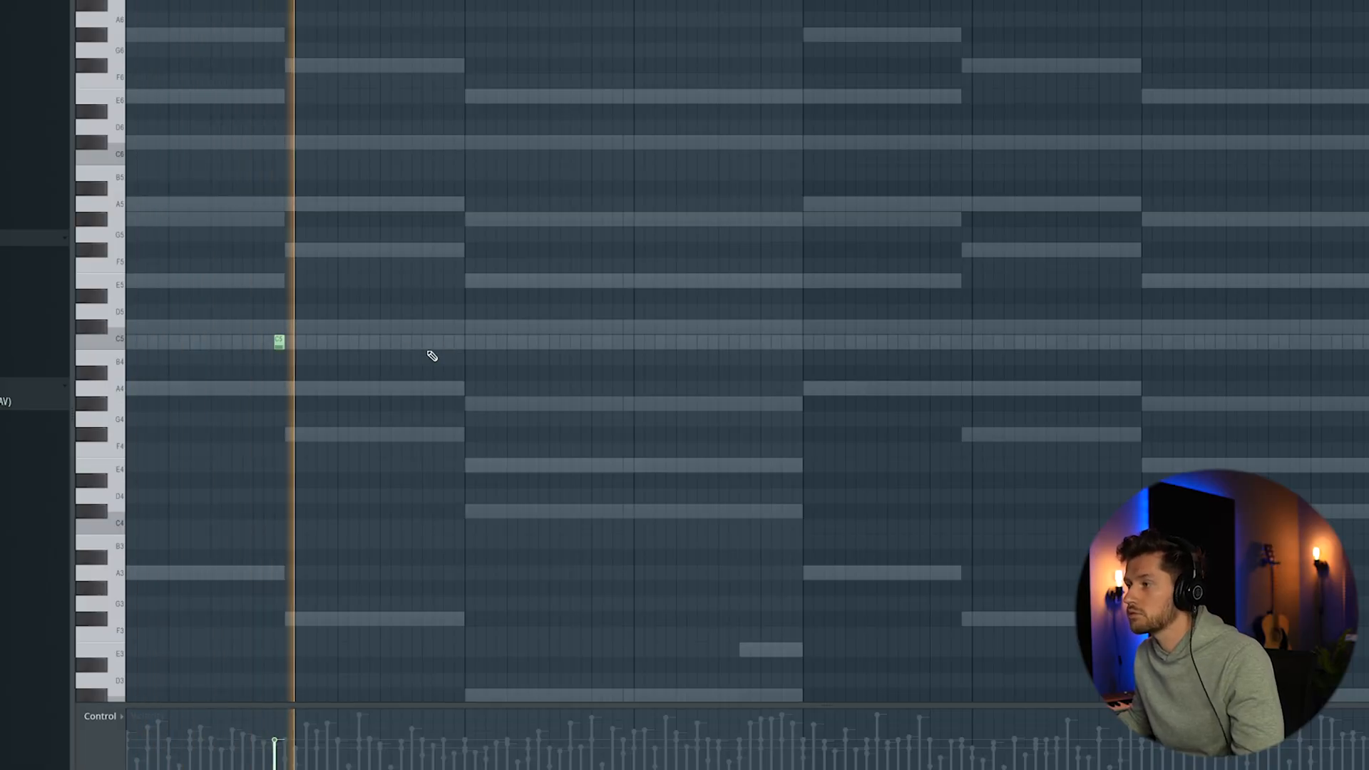
{"action": "left_click", "coordinate": [444, 346]}
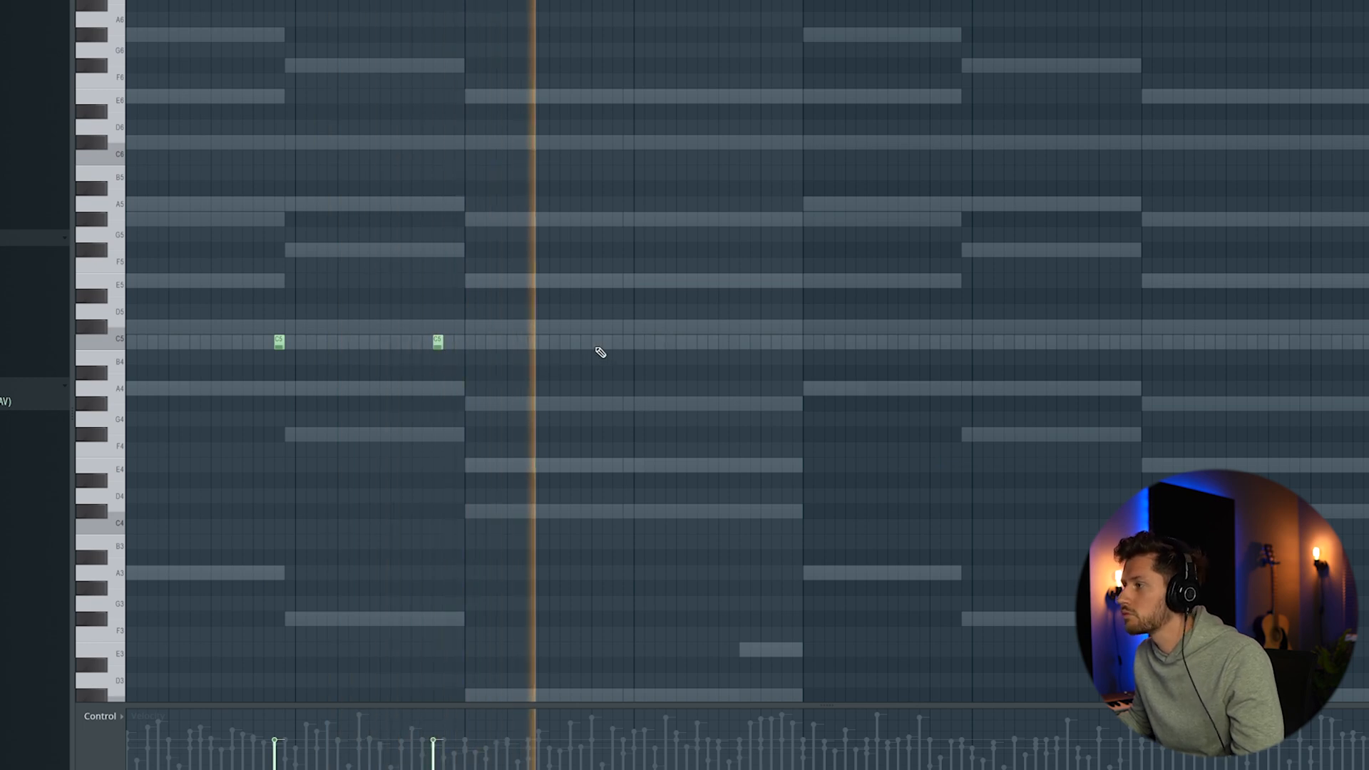
{"action": "left_click", "coordinate": [616, 344]}
{"action": "left_click", "coordinate": [774, 344]}
{"action": "key", "text": "space"}
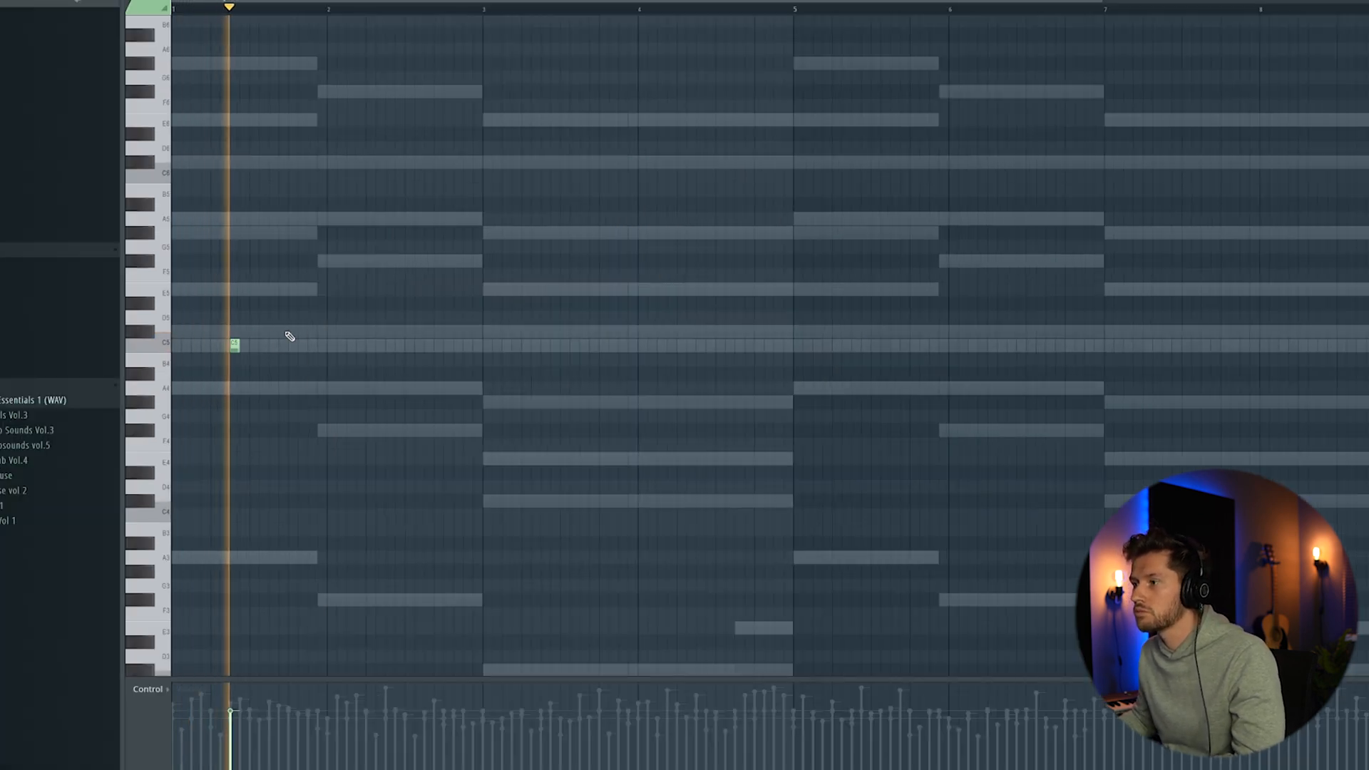
Place one G#5 sixteenth hit for VSW1 Percussion 051 late in beat 2 of bars 1, 3, 5 and 7.
{"action": "left_click", "coordinate": [241, 346]}
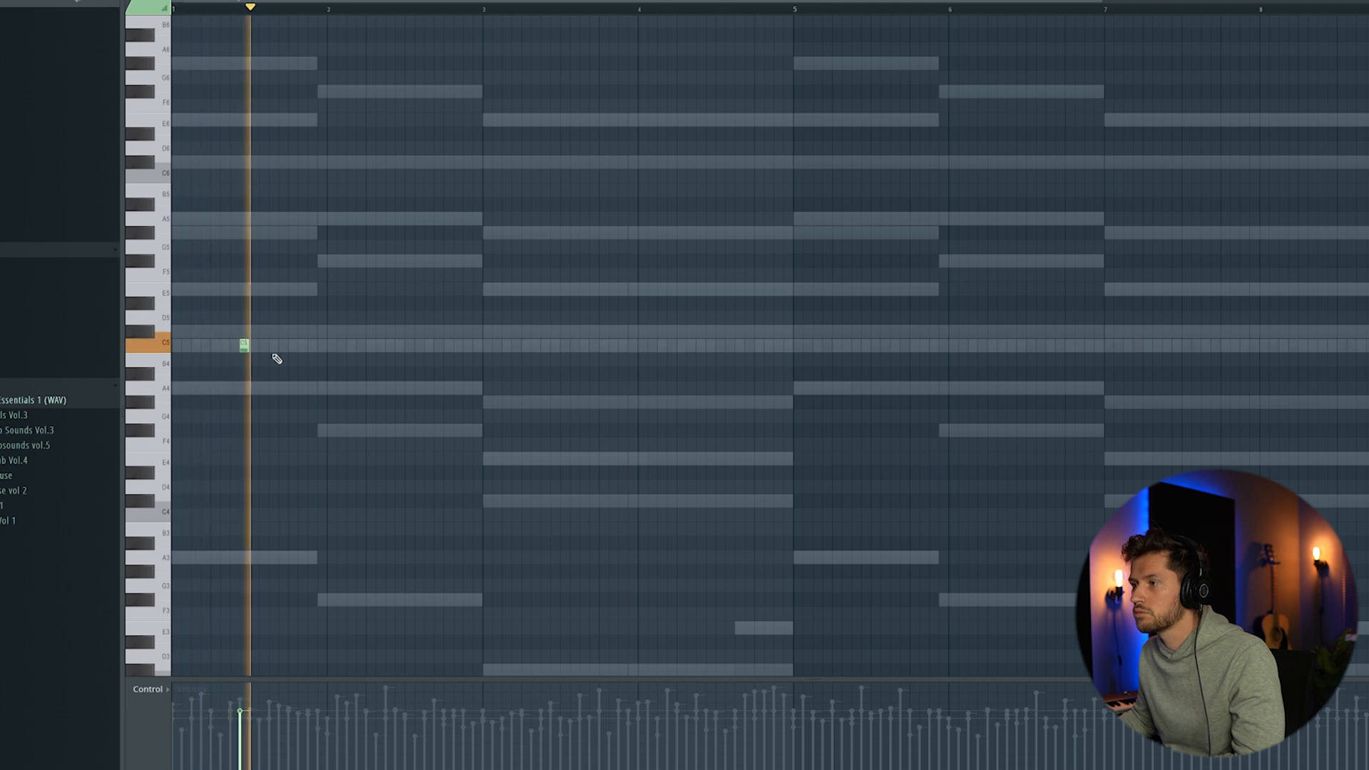
{"action": "left_click_drag", "start_coordinate": [247, 347], "coordinate": [244, 233]}
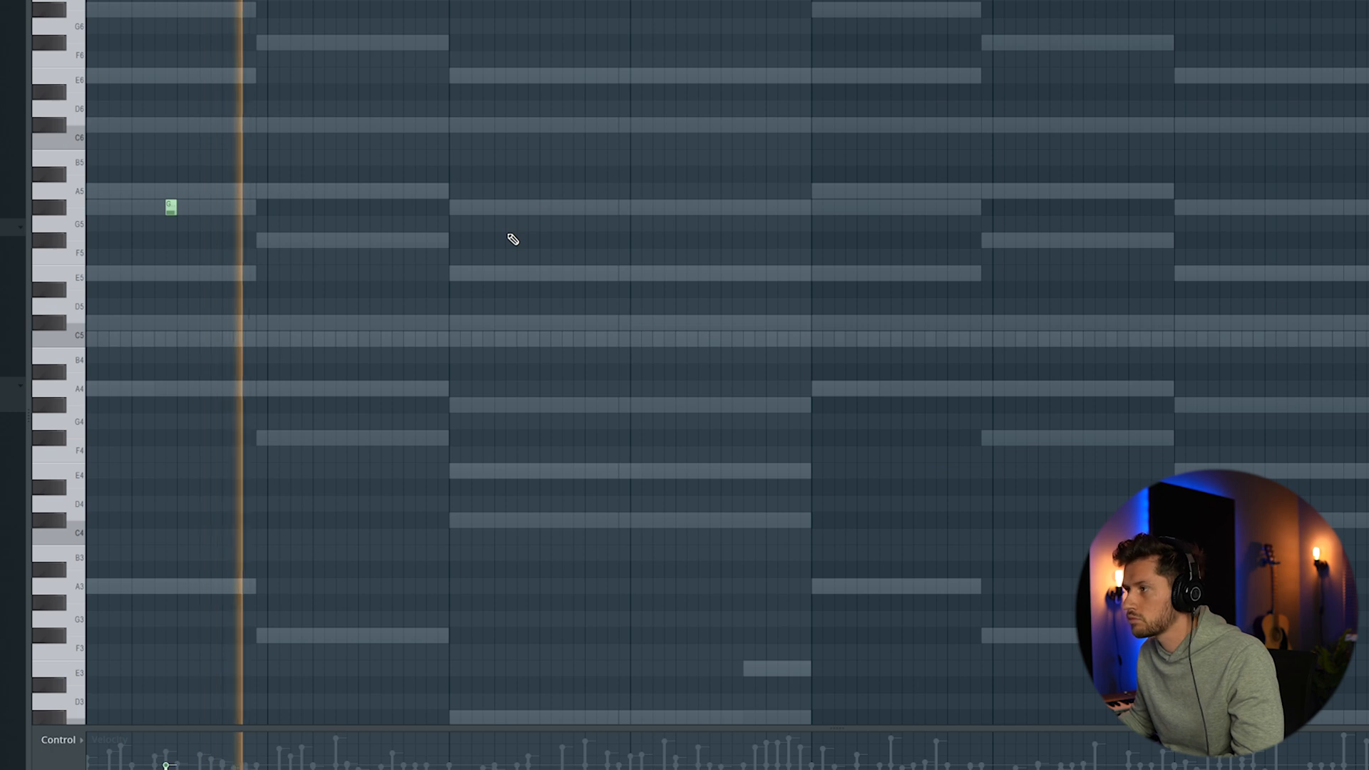
{"action": "left_click", "coordinate": [532, 207]}
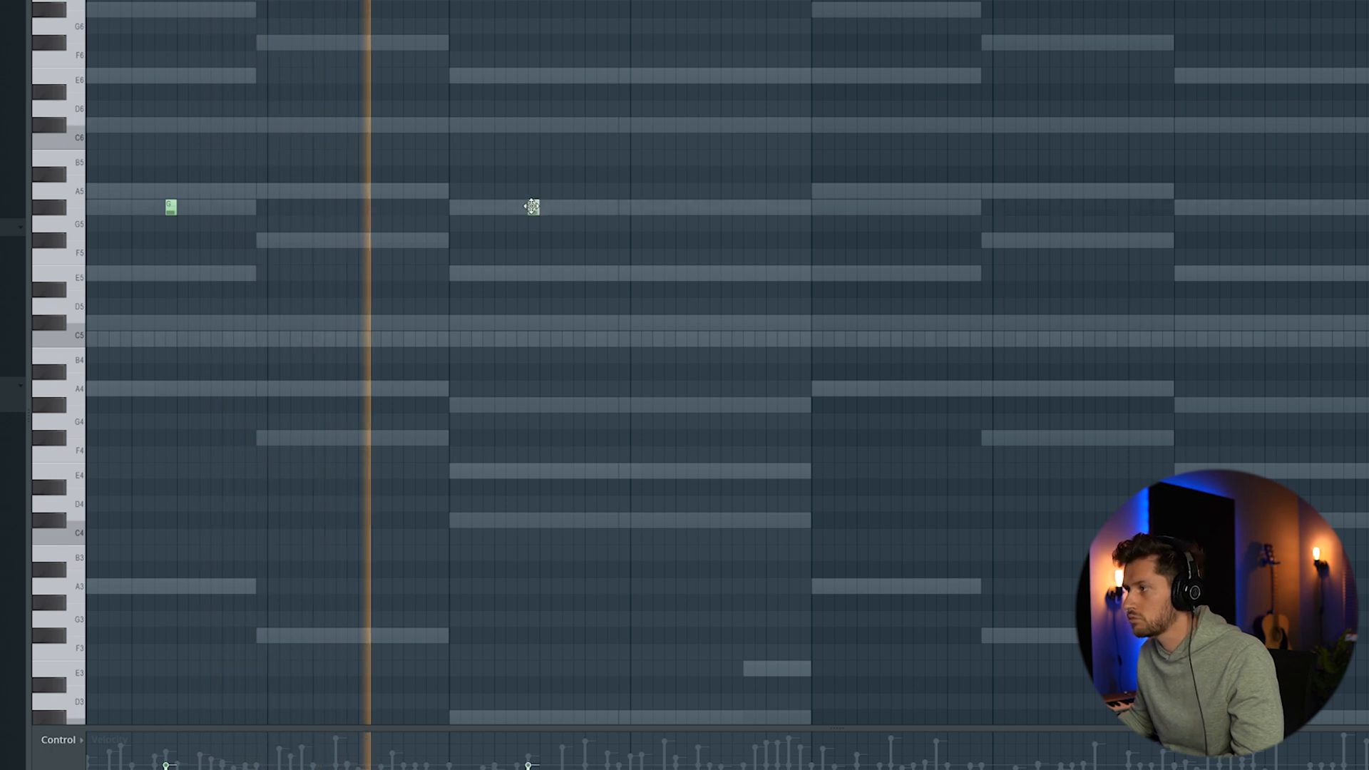
{"action": "left_click", "coordinate": [896, 208]}
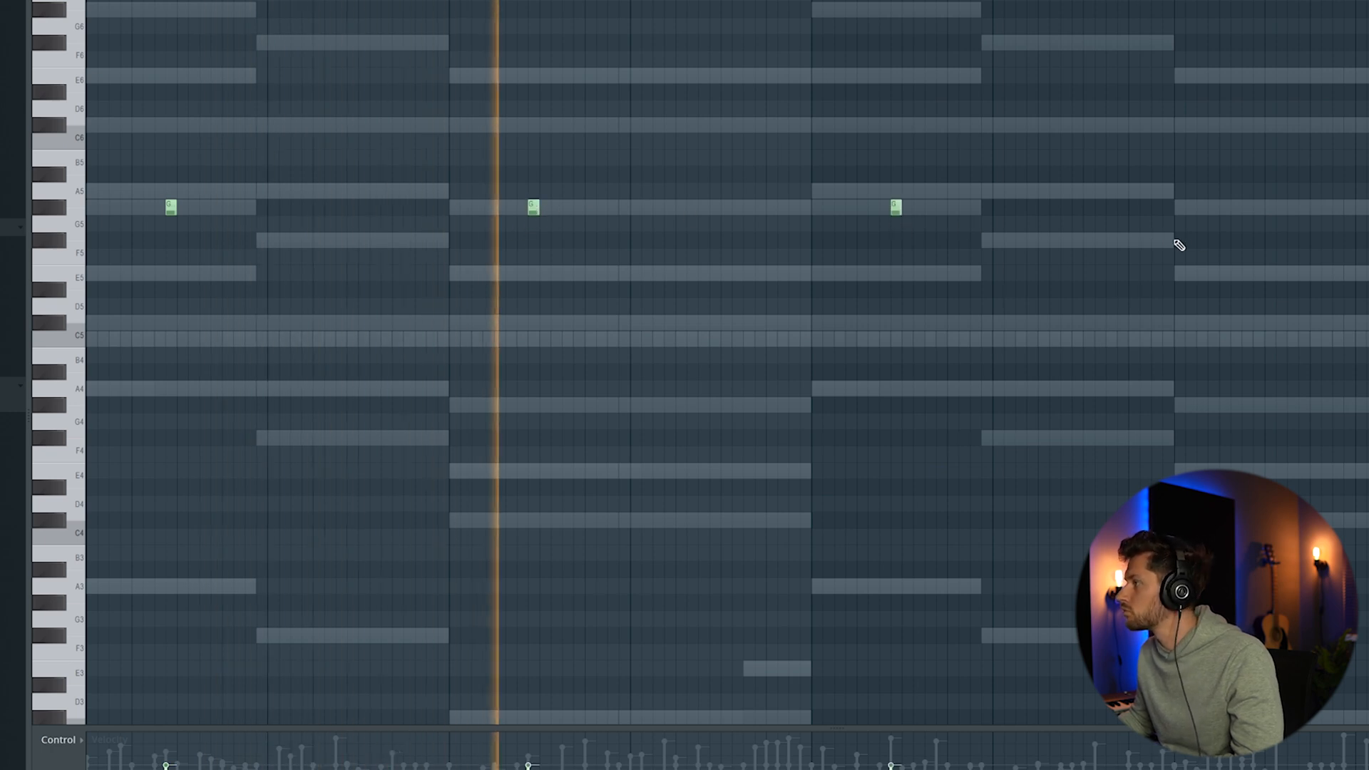
{"action": "left_click", "coordinate": [1257, 208]}
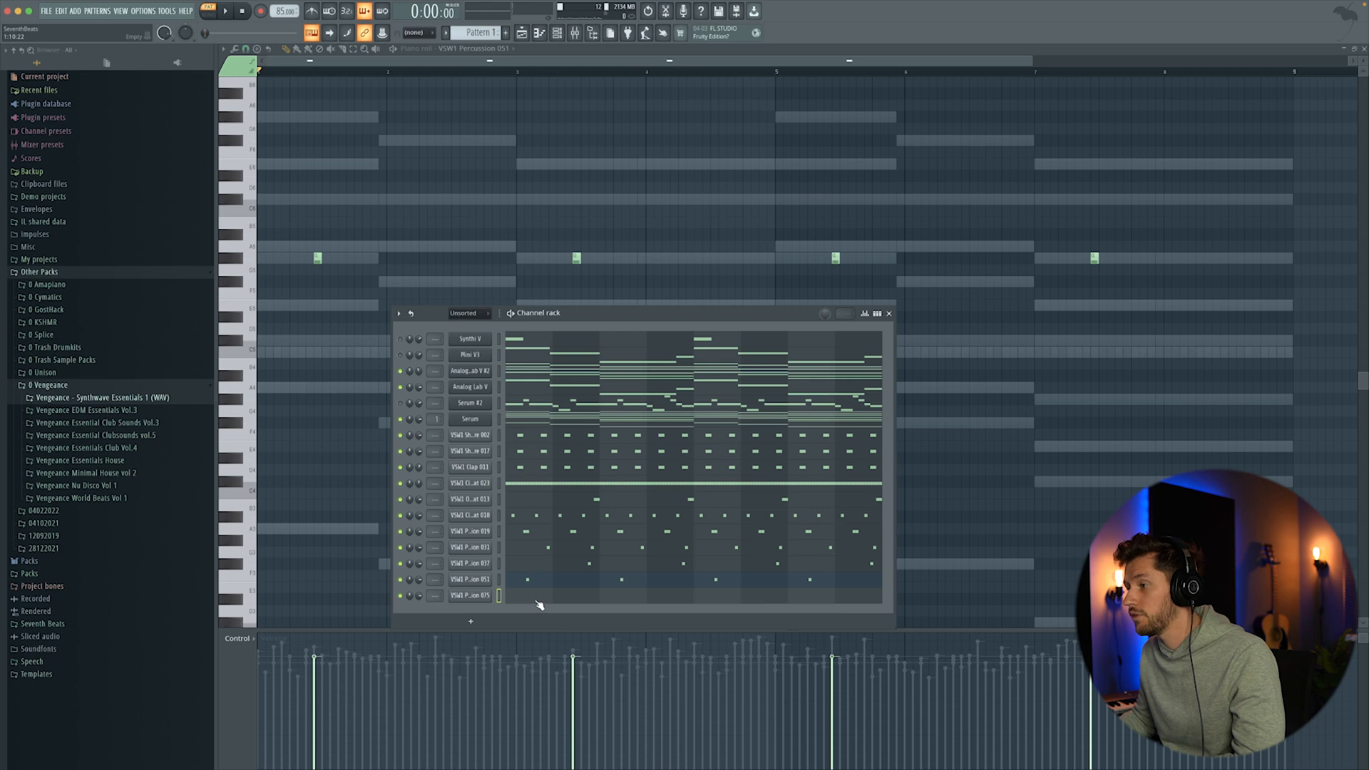
Place one C#5 sixteenth hit for VSW1 Percussion 075 in beat 3 of bars 1, 3, 5 and 7.
{"action": "left_click", "coordinate": [536, 599]}
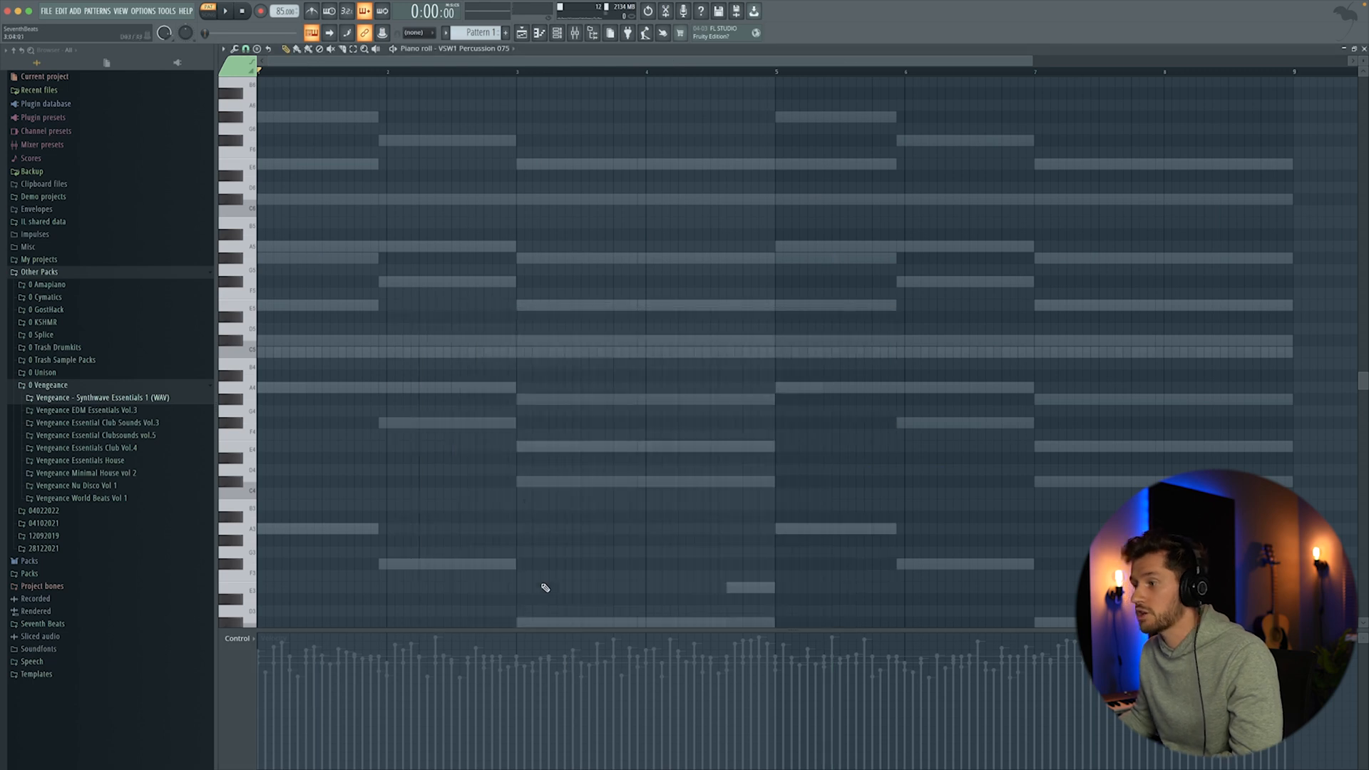
{"action": "left_click", "coordinate": [324, 341]}
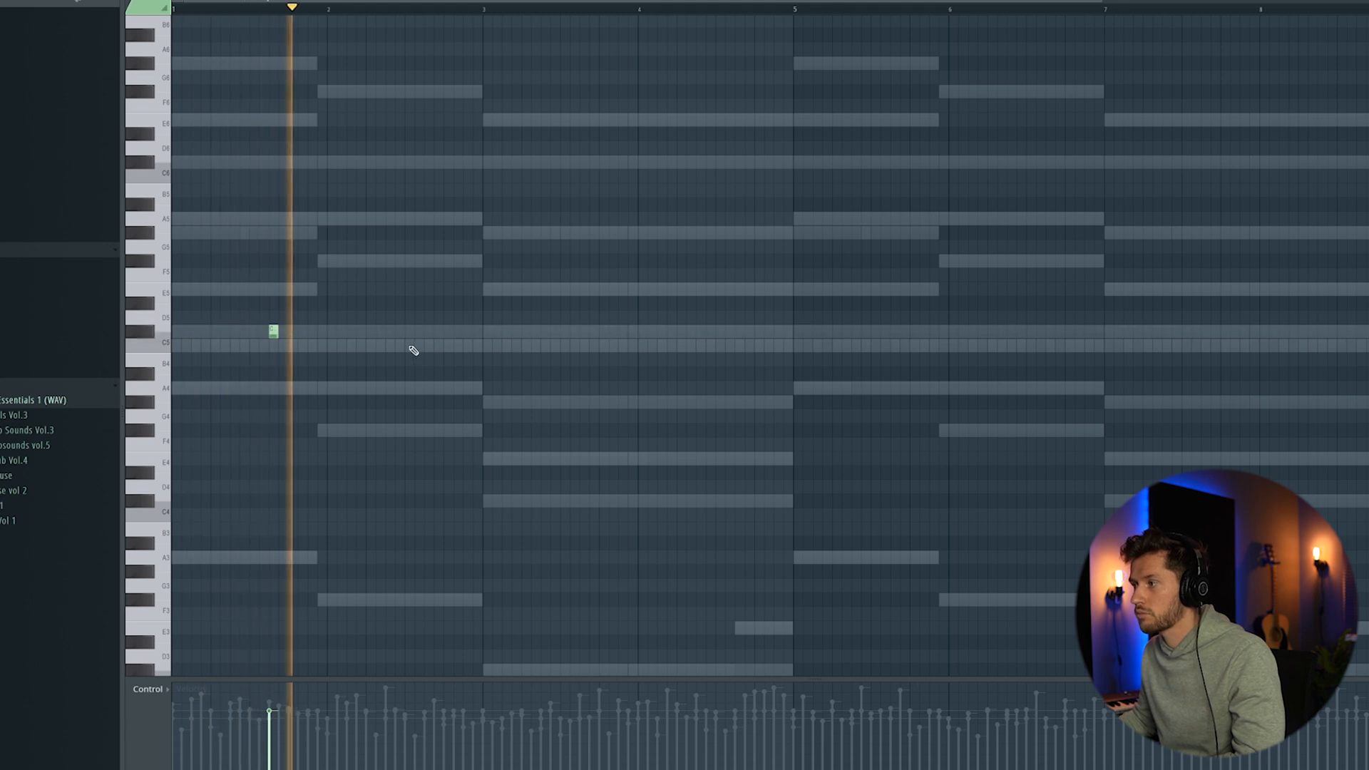
{"action": "left_click", "coordinate": [586, 331]}
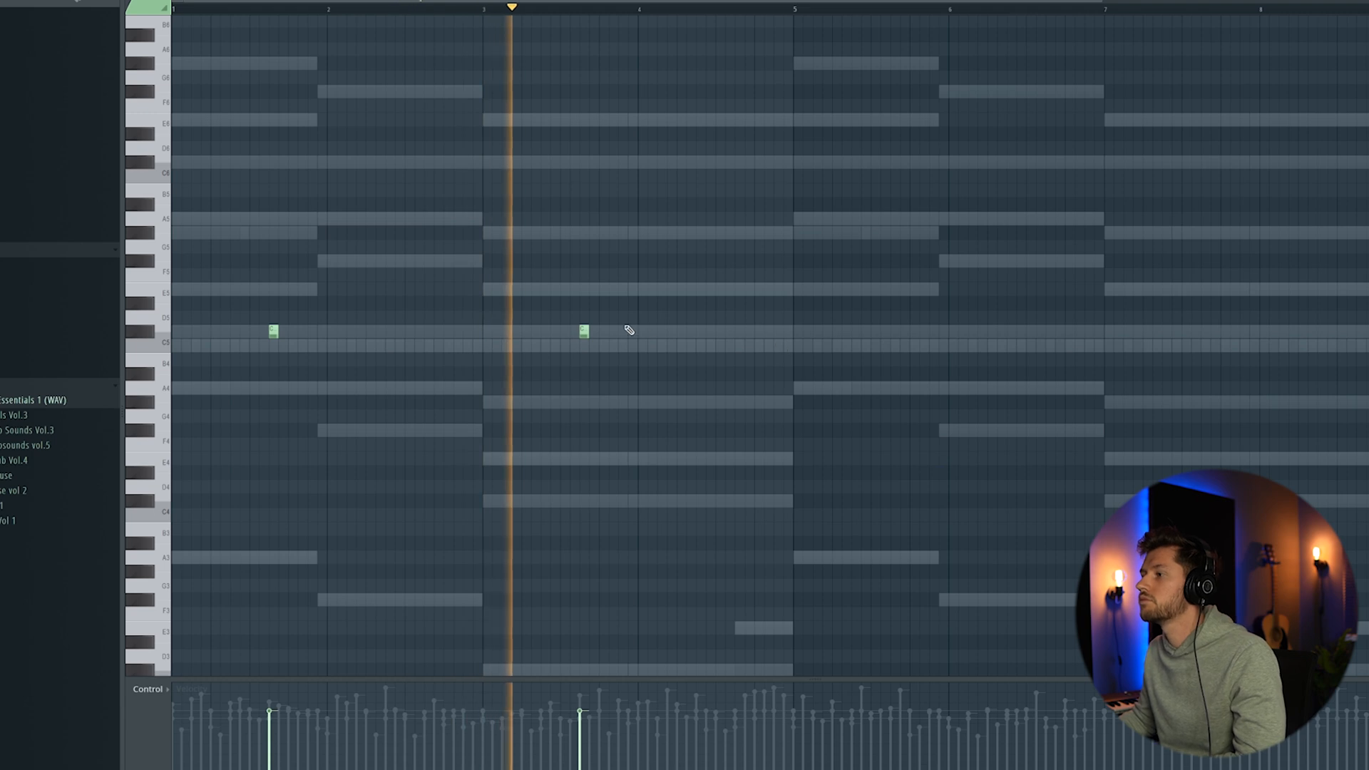
{"action": "left_click", "coordinate": [894, 332]}
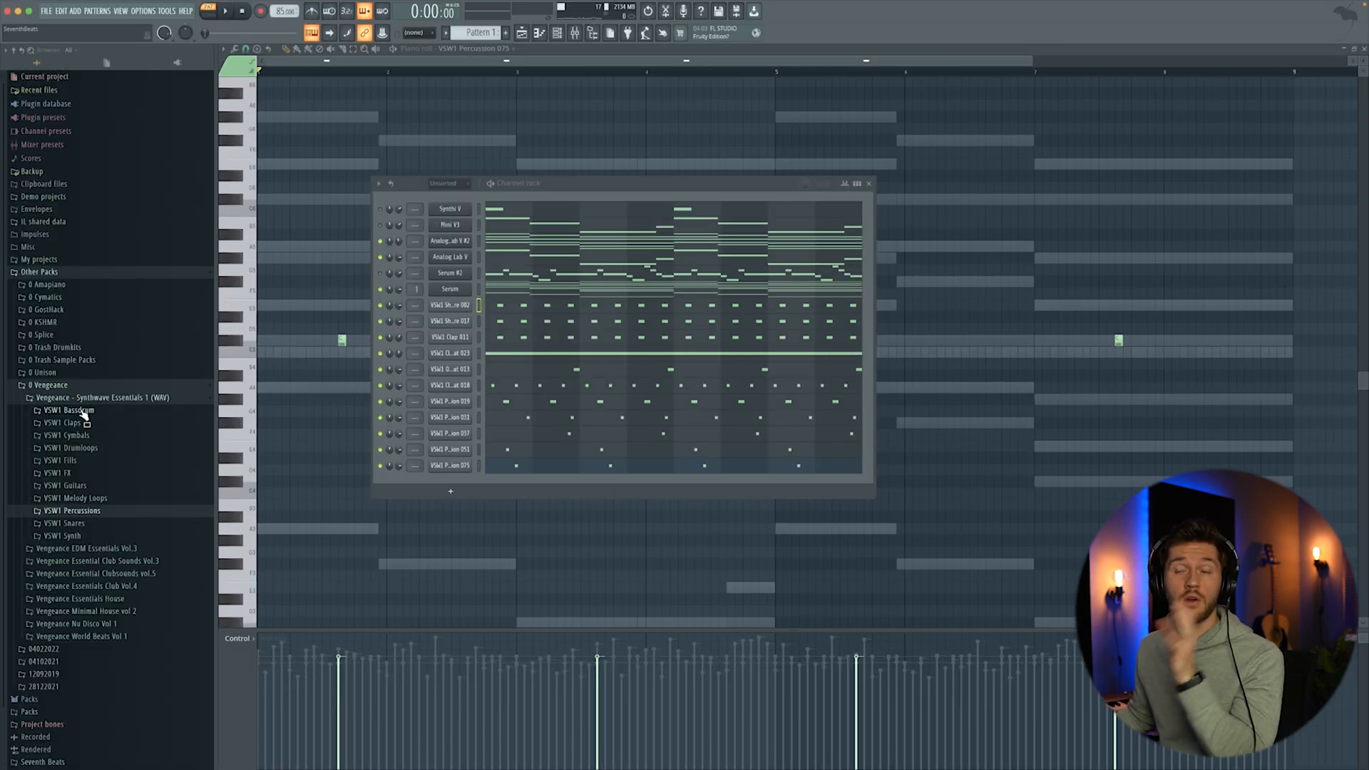
Add VSW1 Bassdrum Soft 027 from the soft vintage kicks, draw a syncopated C5 kick pattern over eight bars and play it.
{"action": "left_click", "coordinate": [80, 411]}
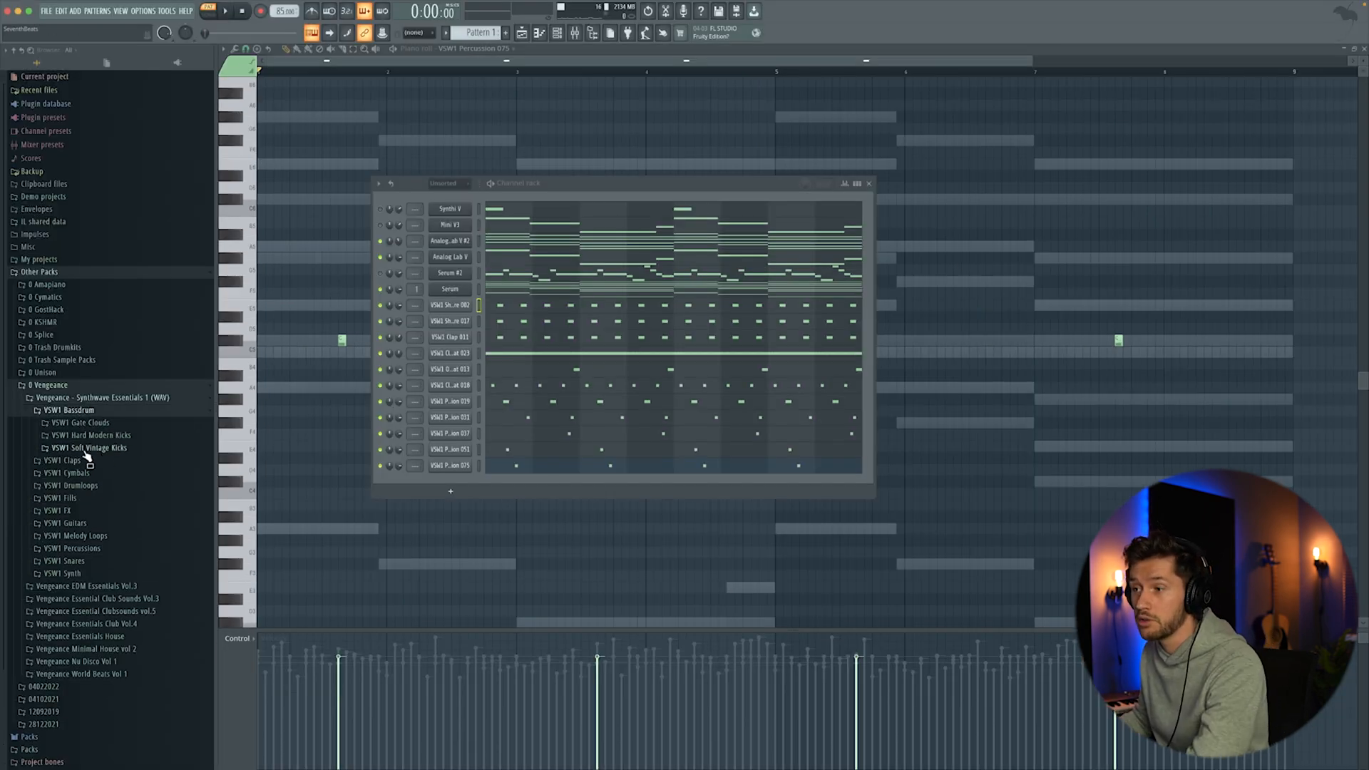
{"action": "left_click", "coordinate": [106, 448]}
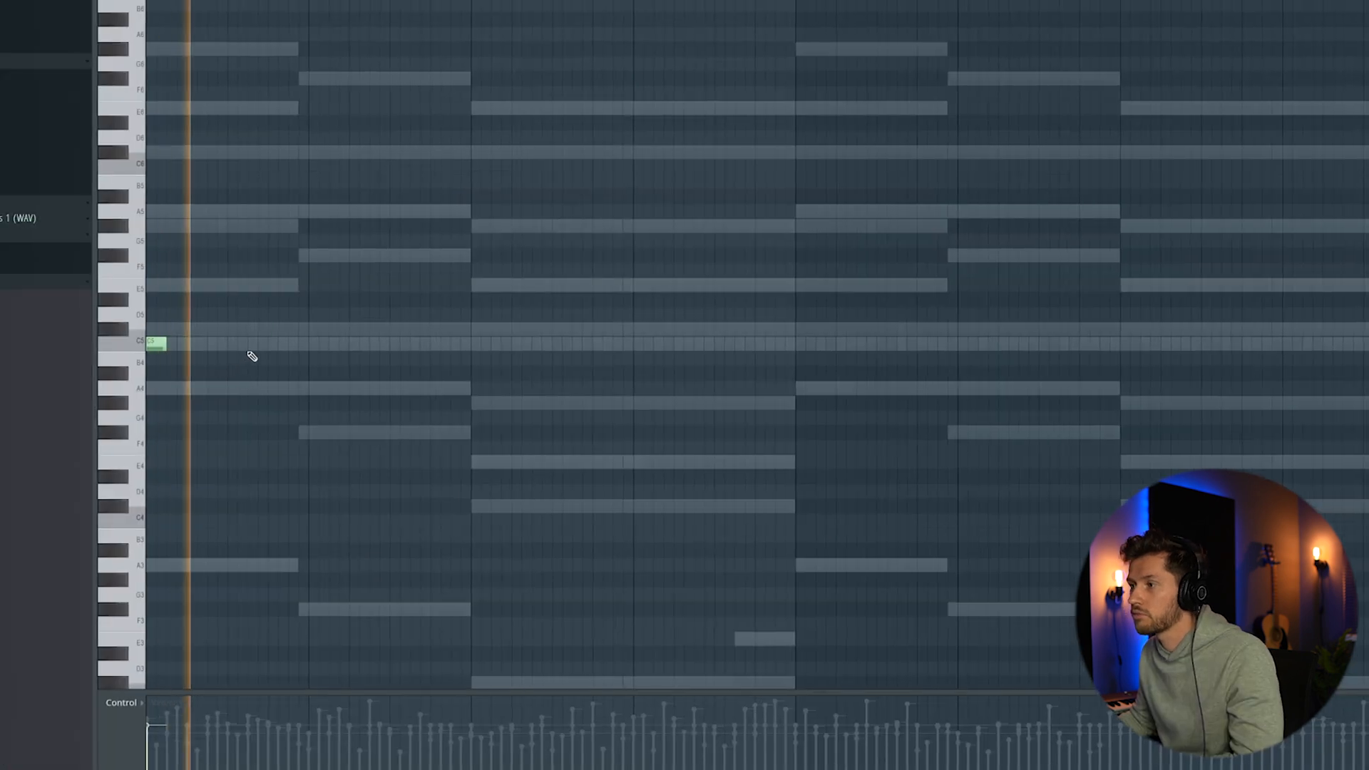
{"action": "left_click", "coordinate": [261, 344]}
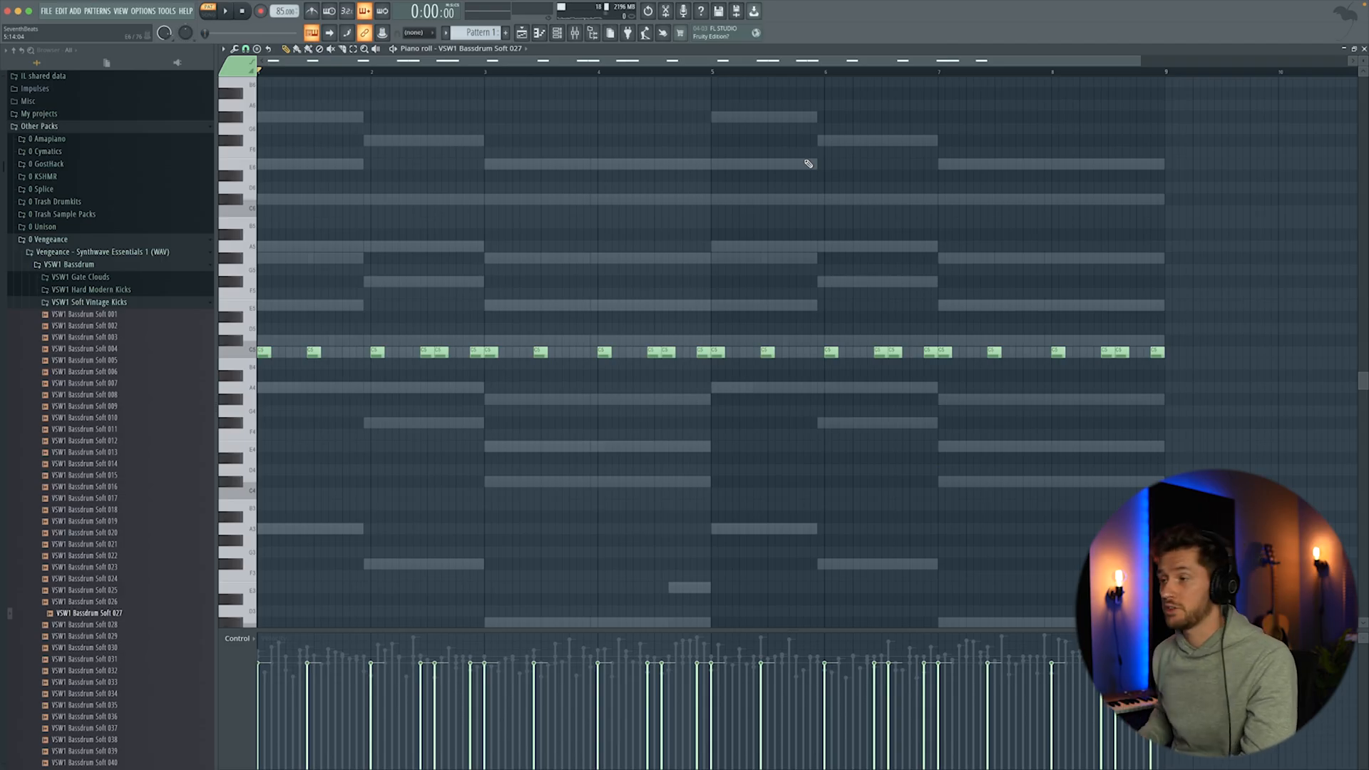
{"action": "key", "text": "space"}
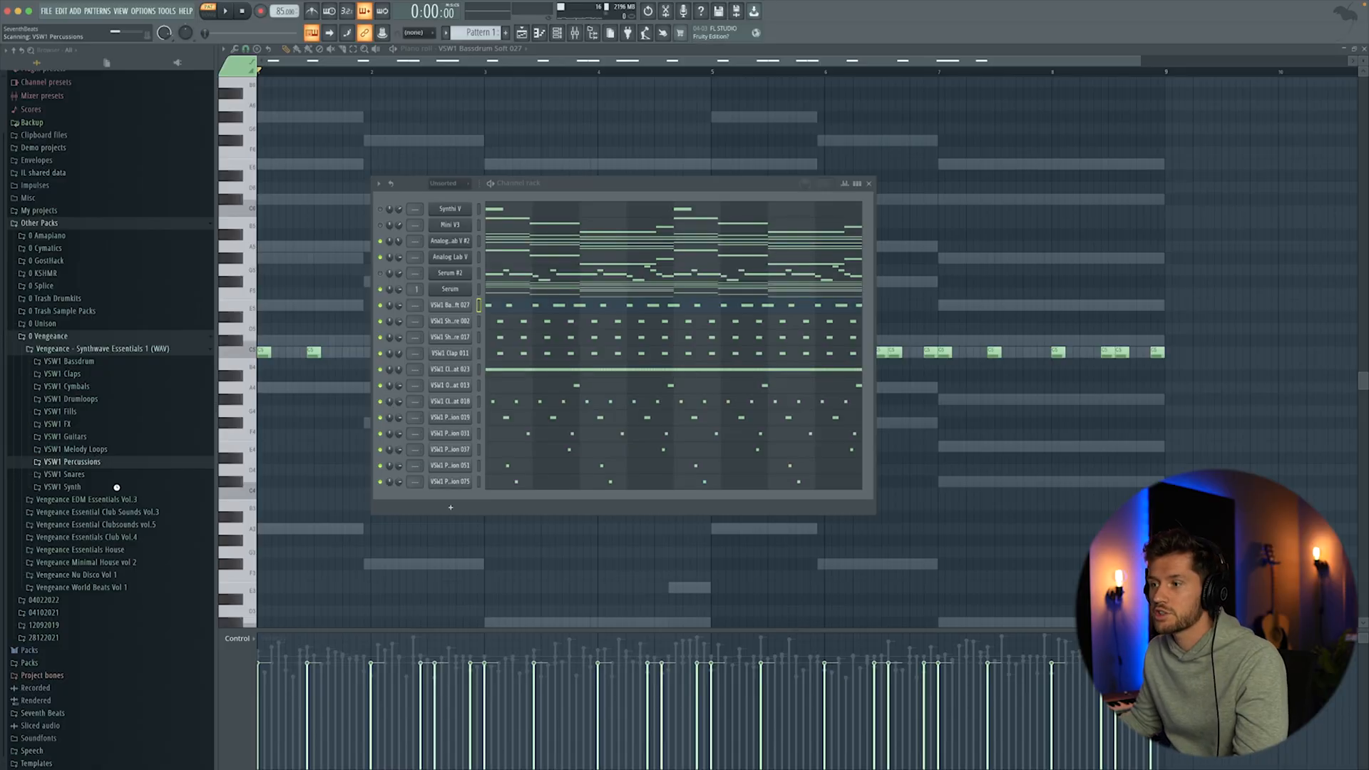
Add VSW1 Percussion 044 as a layer below the kick with a matching C5 pattern and play the full beat.
{"action": "left_click", "coordinate": [74, 423]}
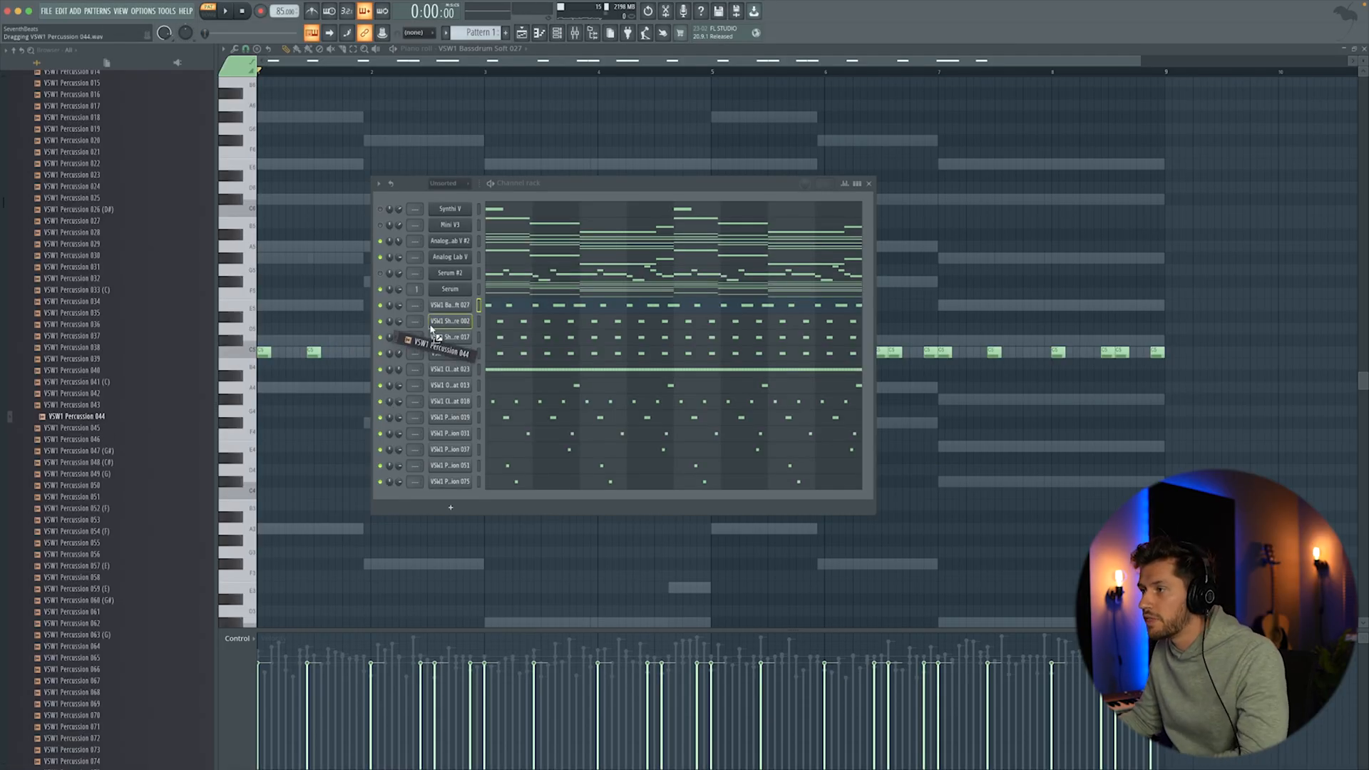
{"action": "left_click_drag", "start_coordinate": [450, 321], "coordinate": [482, 307]}
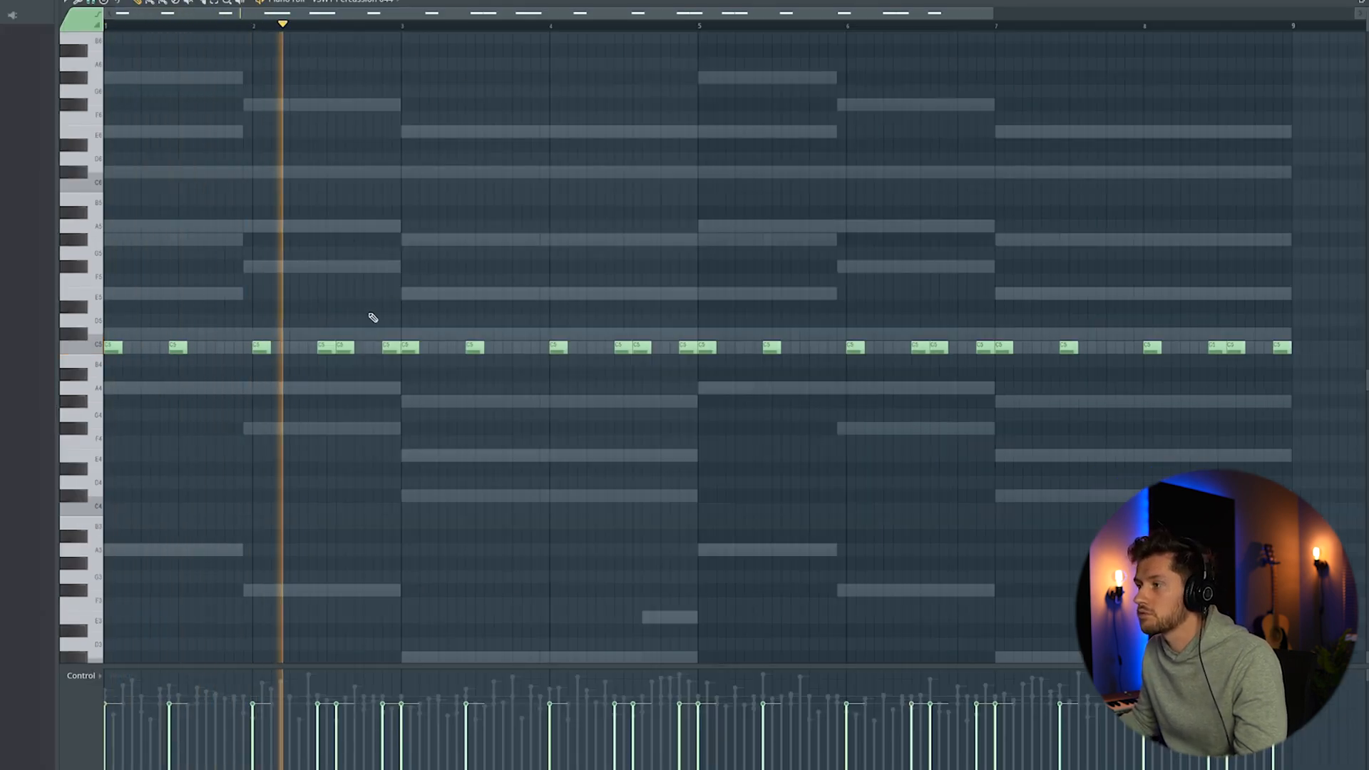
{"action": "right_click", "coordinate": [399, 348]}
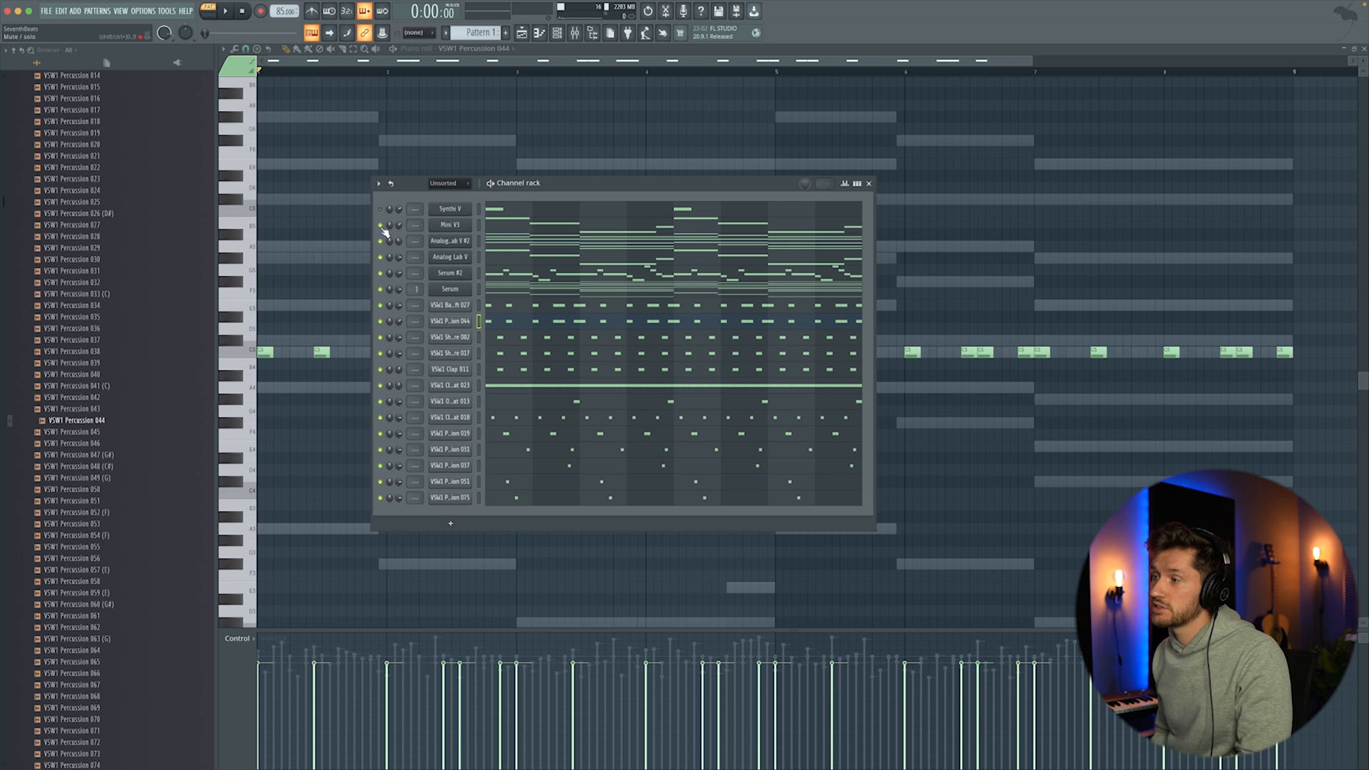
{"action": "key", "text": "space"}
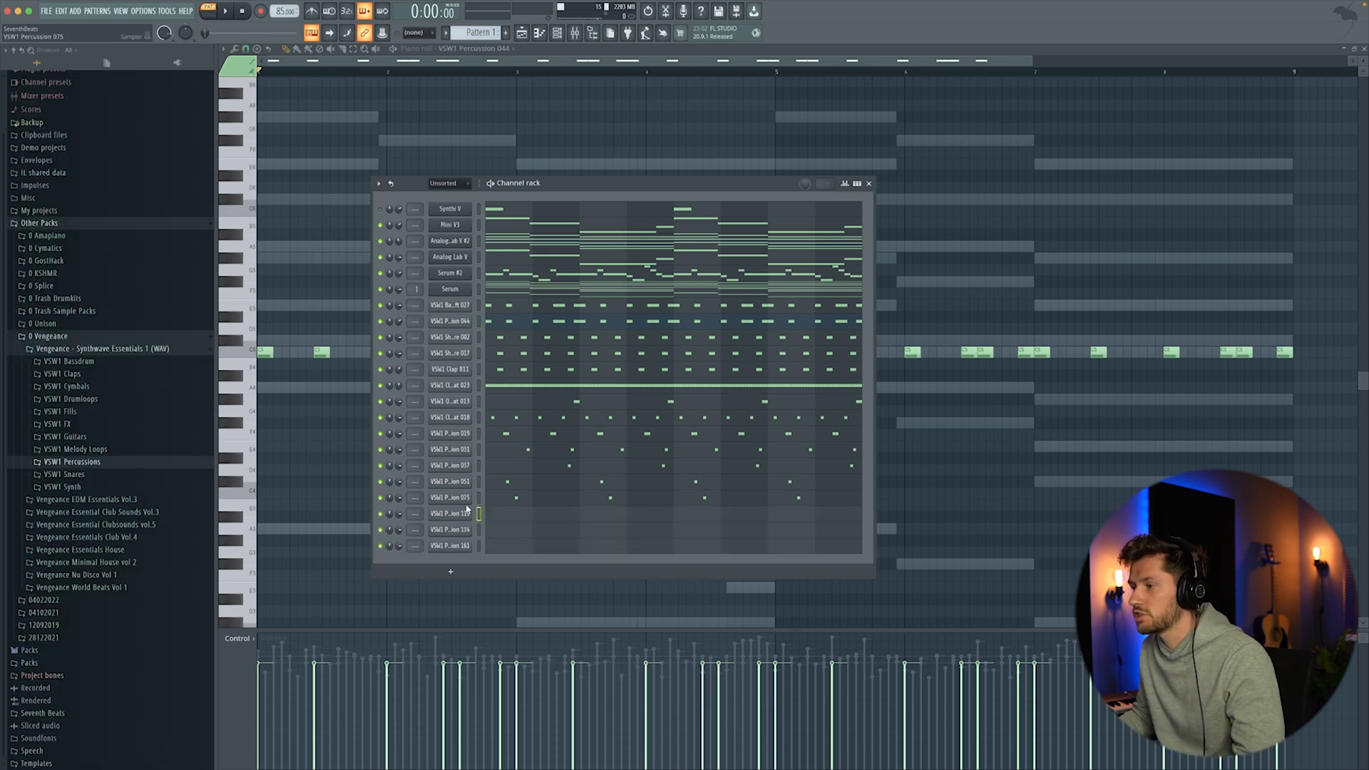
Place three descending sixteenth hits E5, D5 and C5 for VSW1 Percussion 119 in the last beats of bar 8.
{"action": "left_click", "coordinate": [696, 516]}
{"action": "left_click_drag", "start_coordinate": [340, 64], "coordinate": [834, 105]}
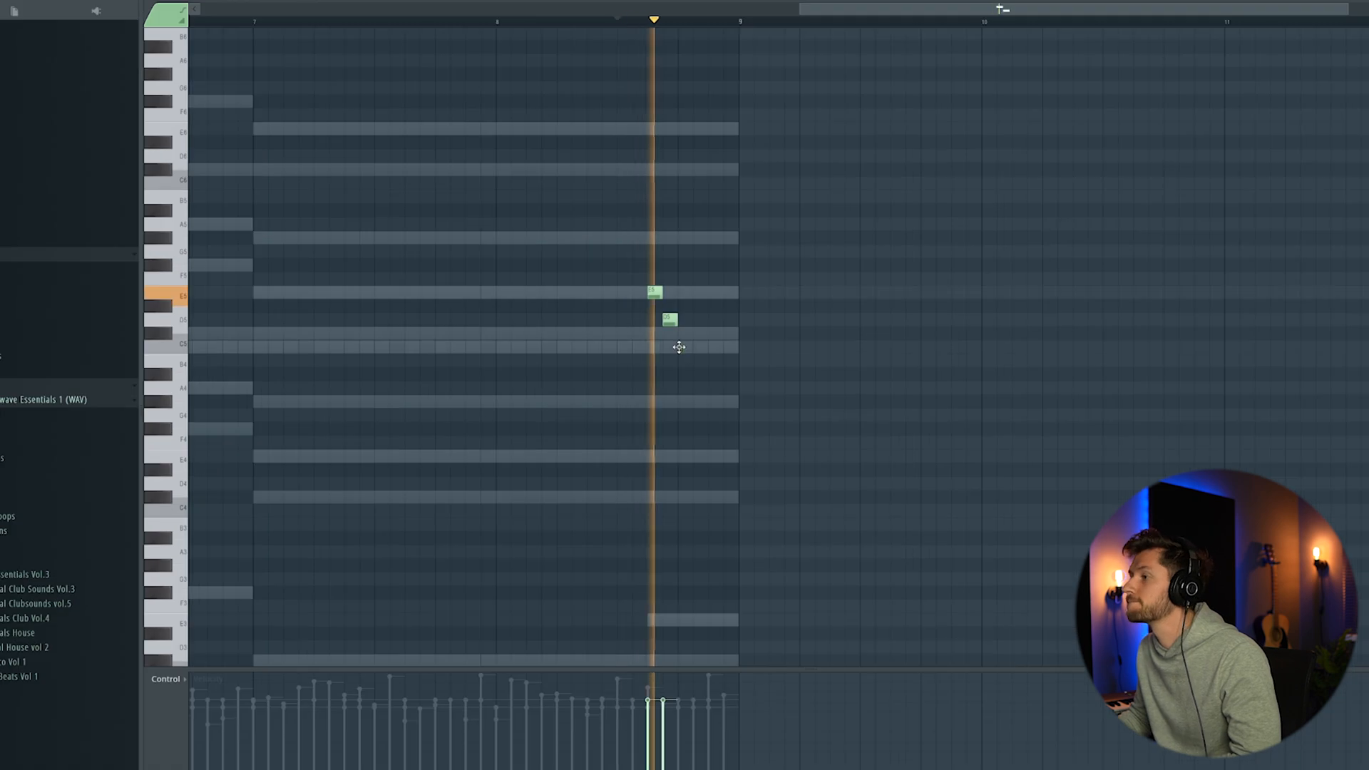
{"action": "left_click", "coordinate": [683, 348]}
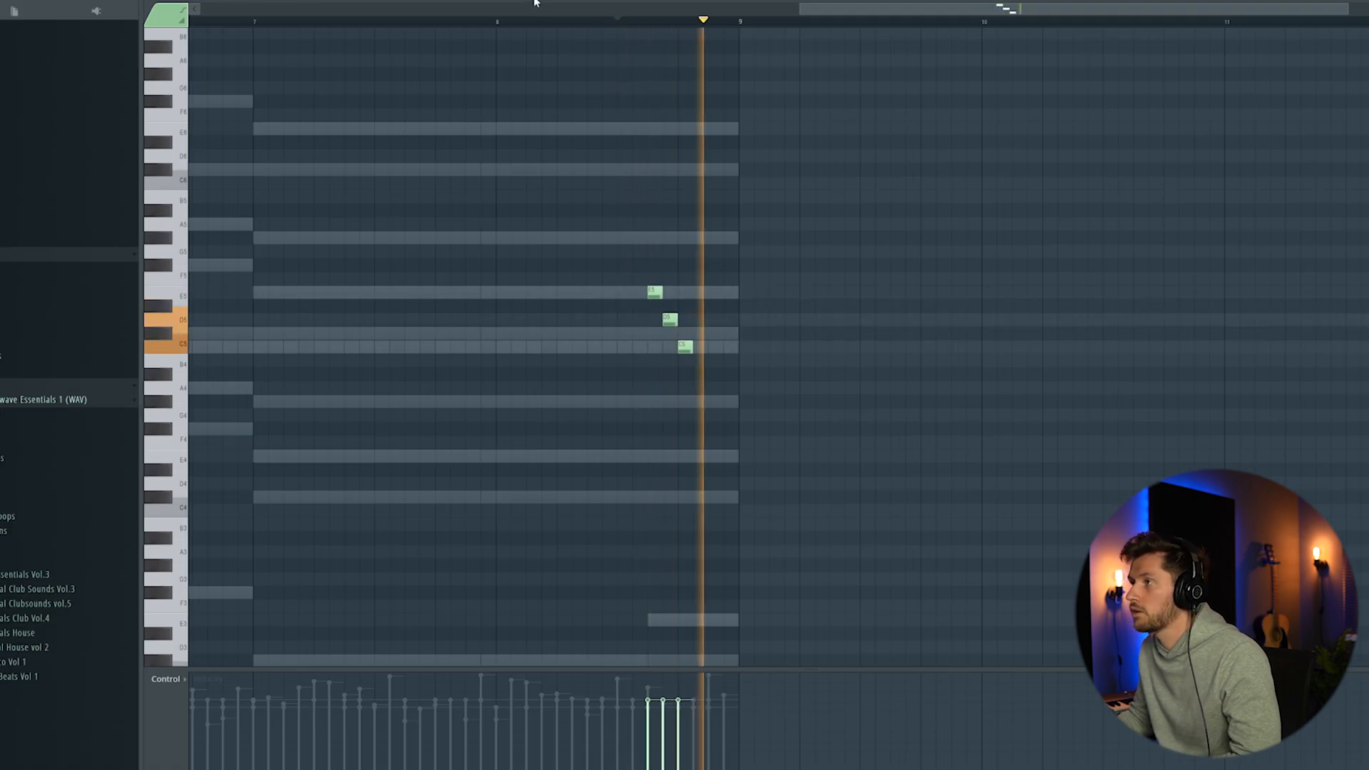
{"action": "key", "text": "space"}
Extend the roll in the last beats of bar 8 with C5 hits for VSW1 Percussion 134 and VSW1 Percussion 161.
{"action": "key", "text": "F6"}
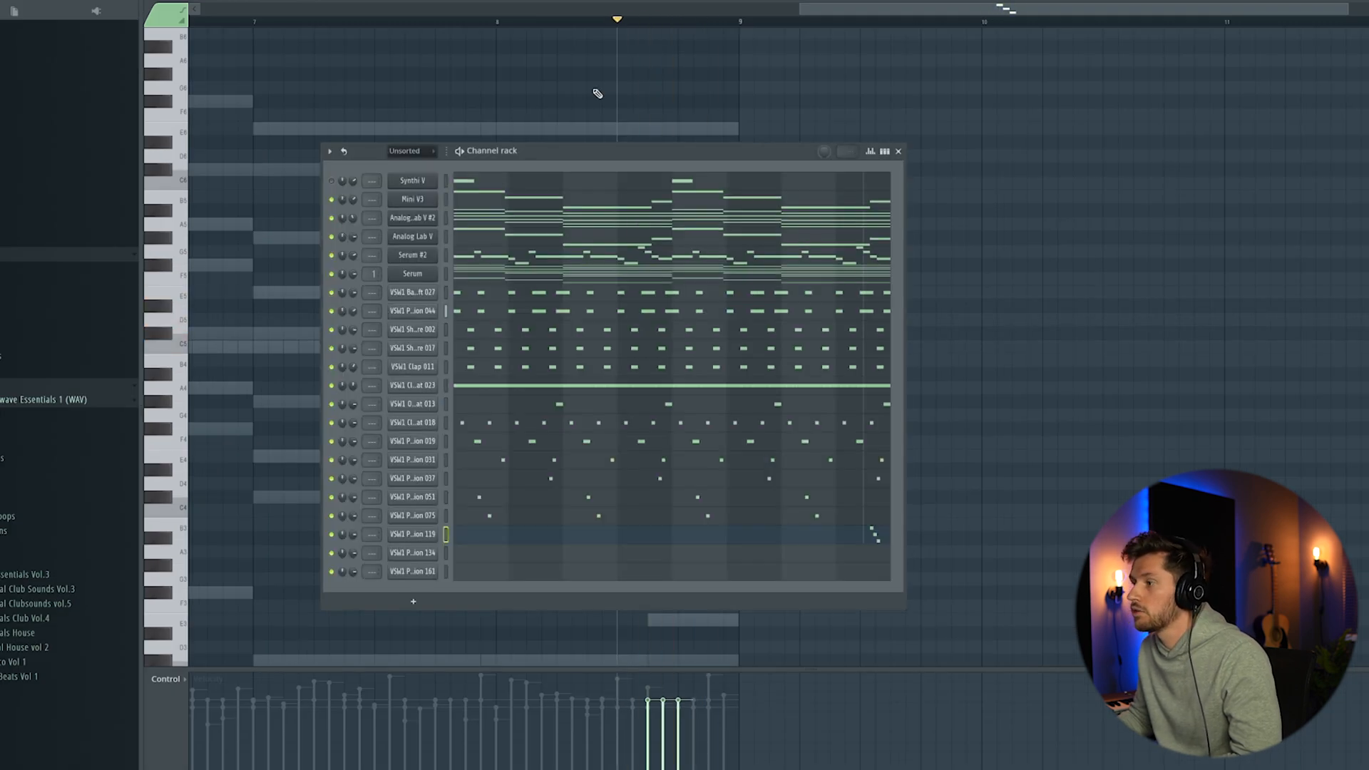
{"action": "left_click", "coordinate": [494, 550]}
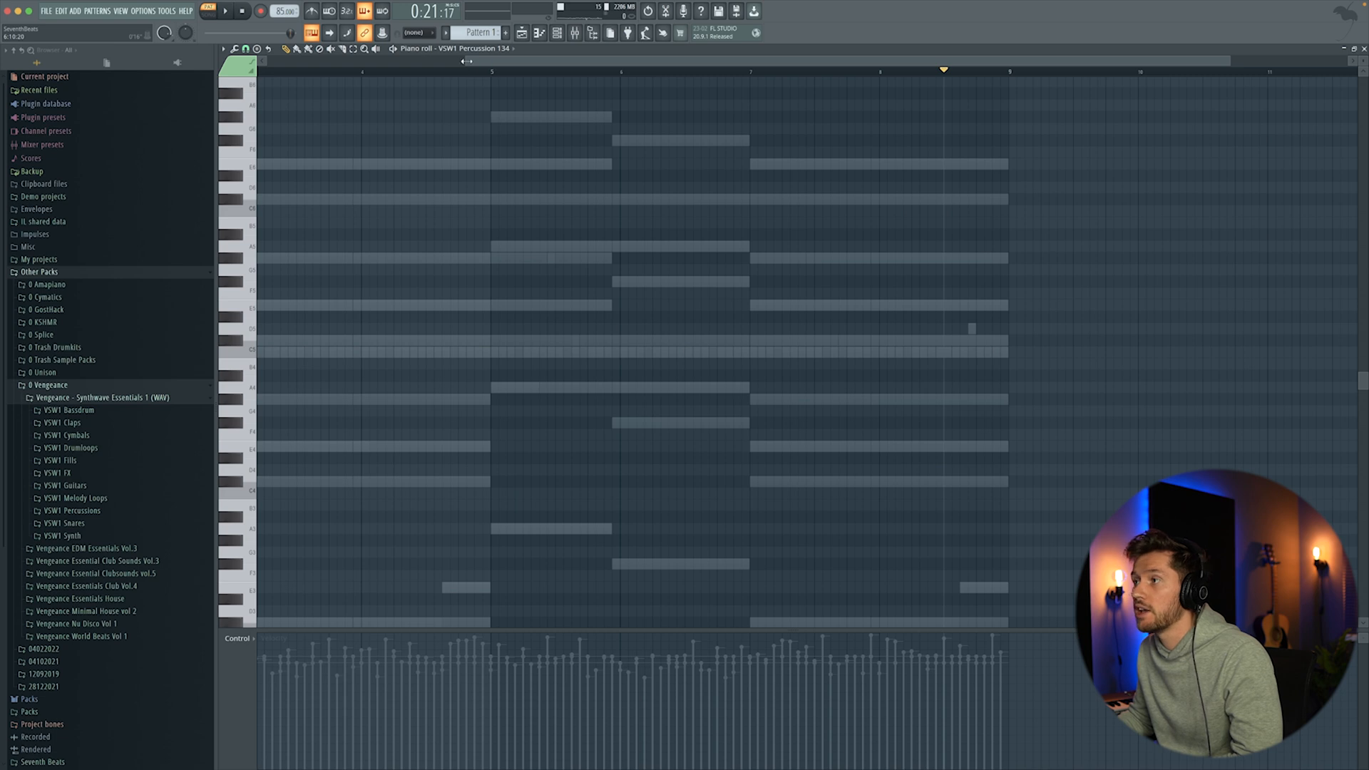
{"action": "left_click_drag", "start_coordinate": [466, 61], "coordinate": [726, 77]}
{"action": "left_click", "coordinate": [755, 353]}
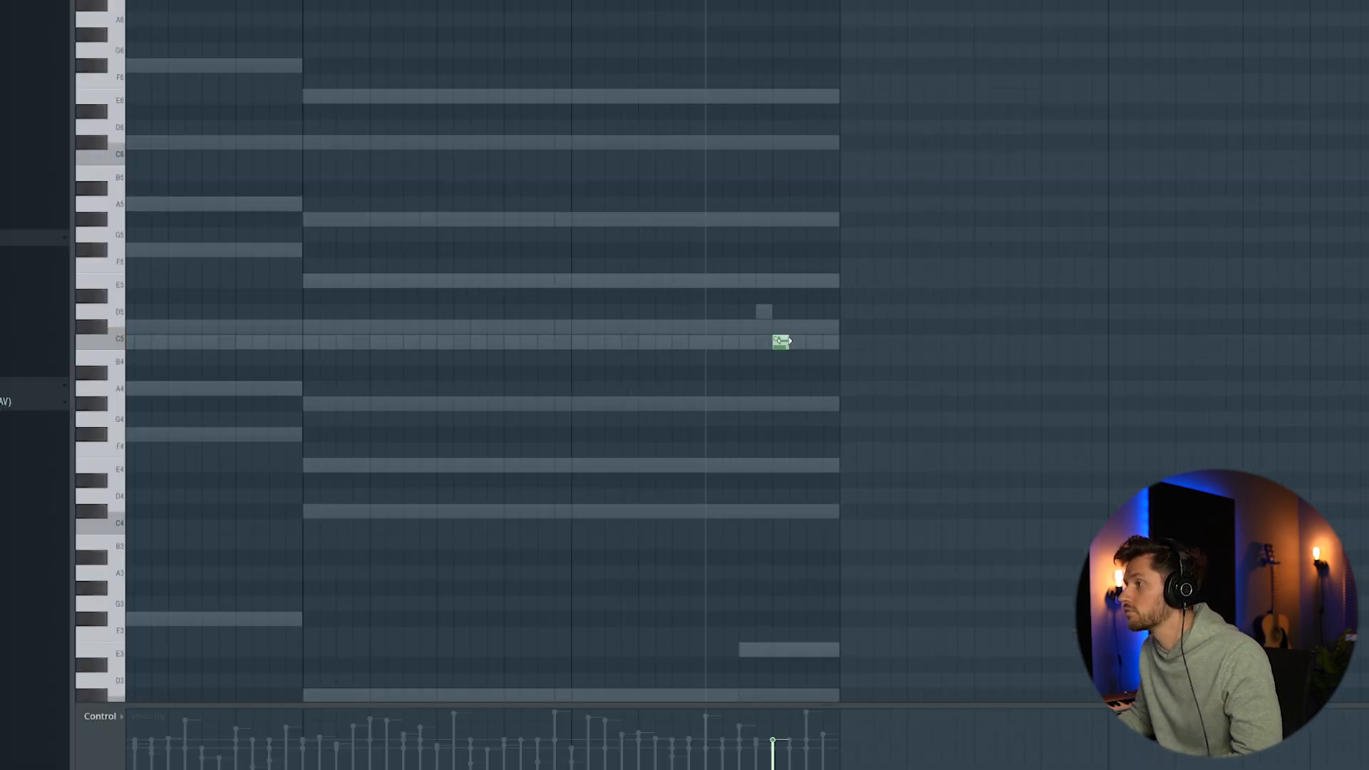
{"action": "left_click_drag", "start_coordinate": [784, 341], "coordinate": [818, 346]}
{"action": "key", "text": "space"}
{"action": "key", "text": "space"}
{"action": "key", "text": "space"}
{"action": "key", "text": "space"}
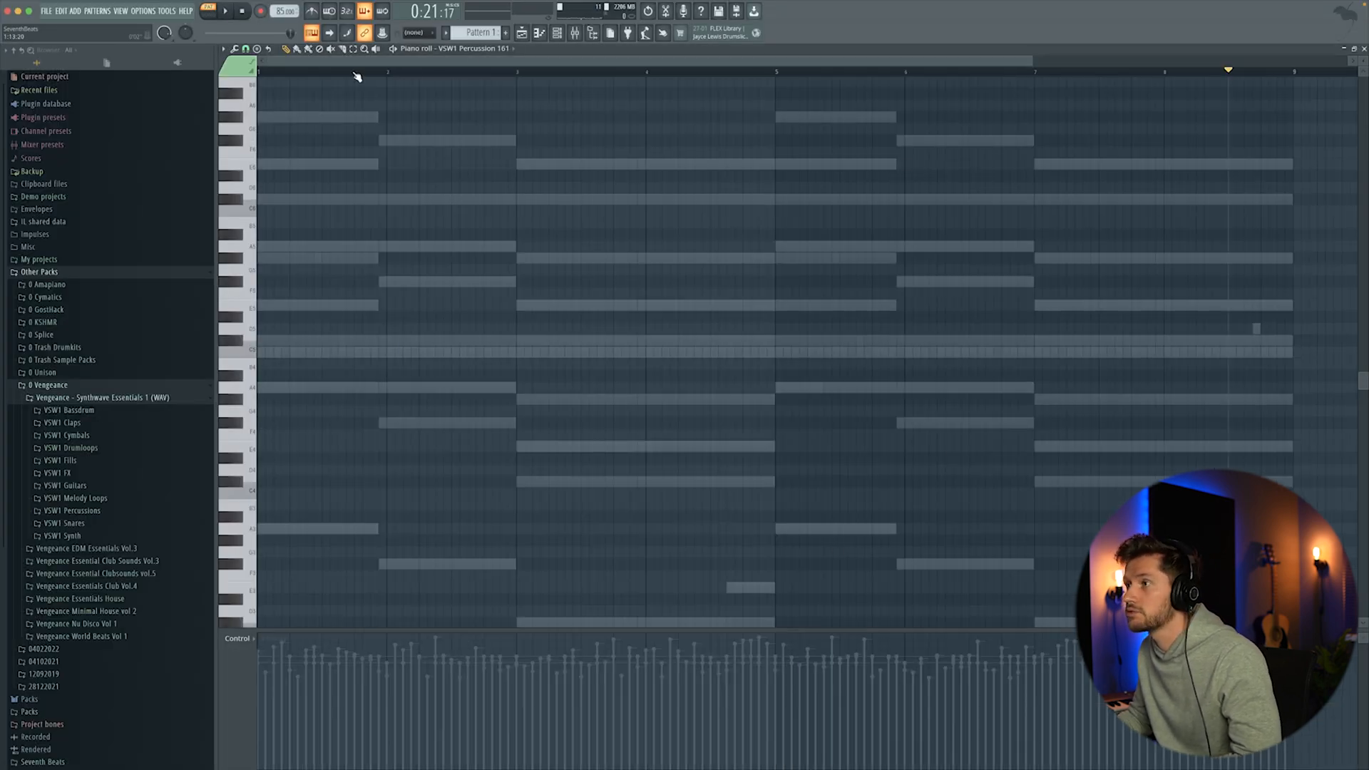
{"action": "left_click", "coordinate": [707, 350]}
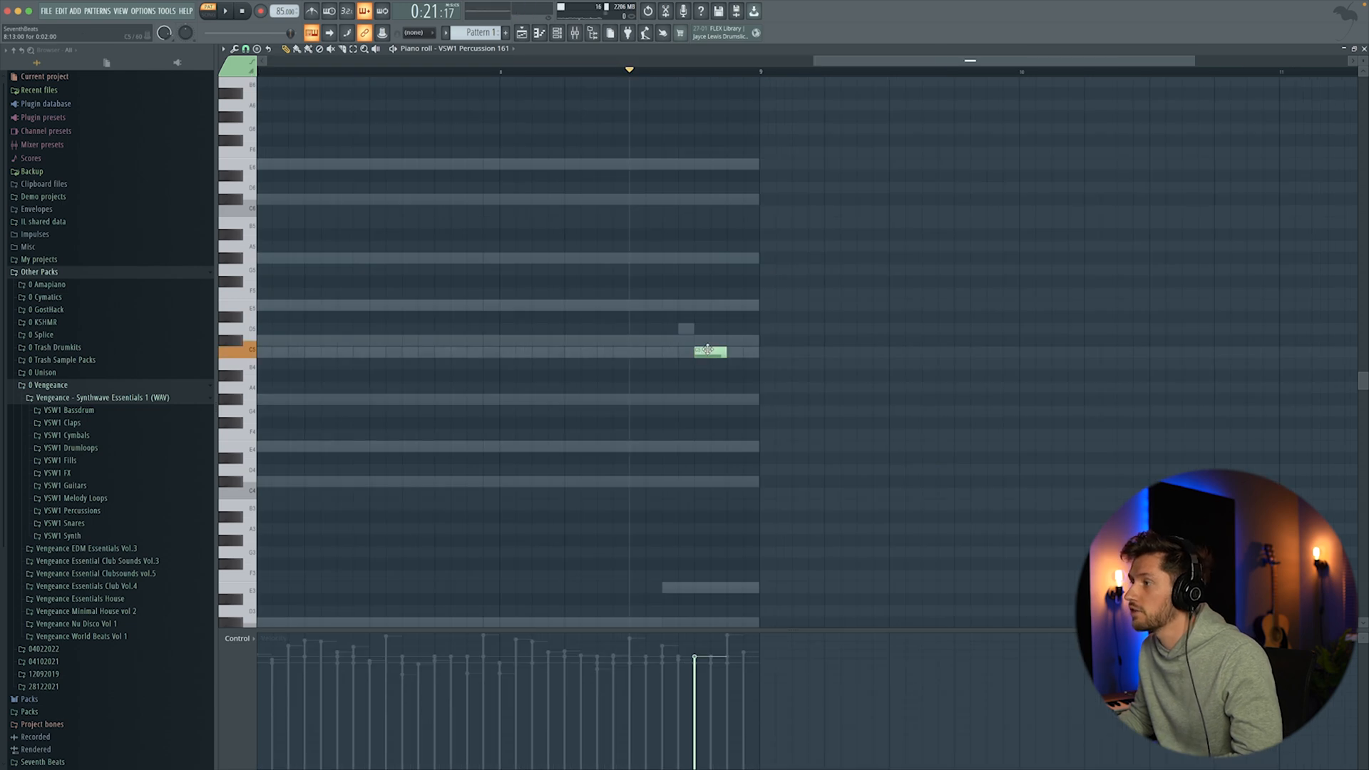
{"action": "key", "text": "space"}
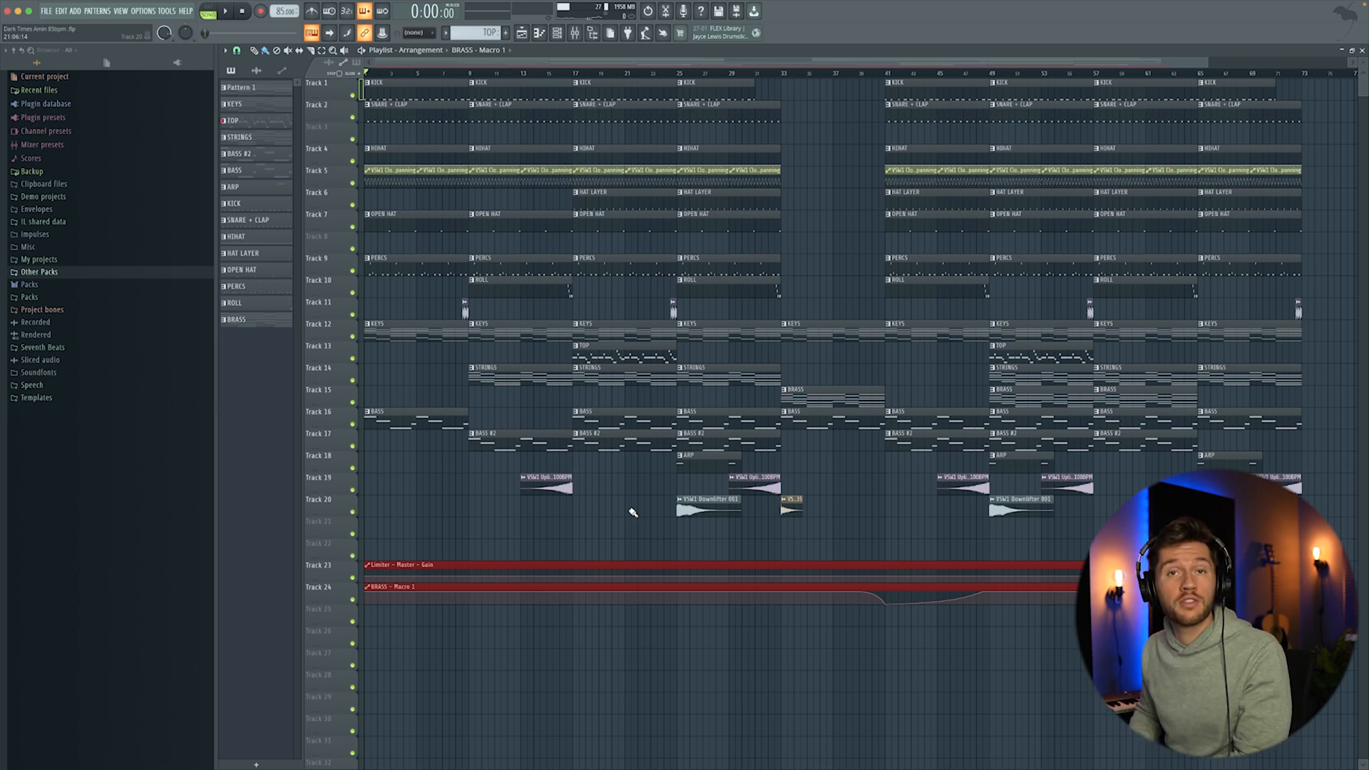
Inspect the sample settings and waveform of the VSW1 Fill 017 110 BPM clip on track 11.
{"action": "double_click", "coordinate": [465, 312]}
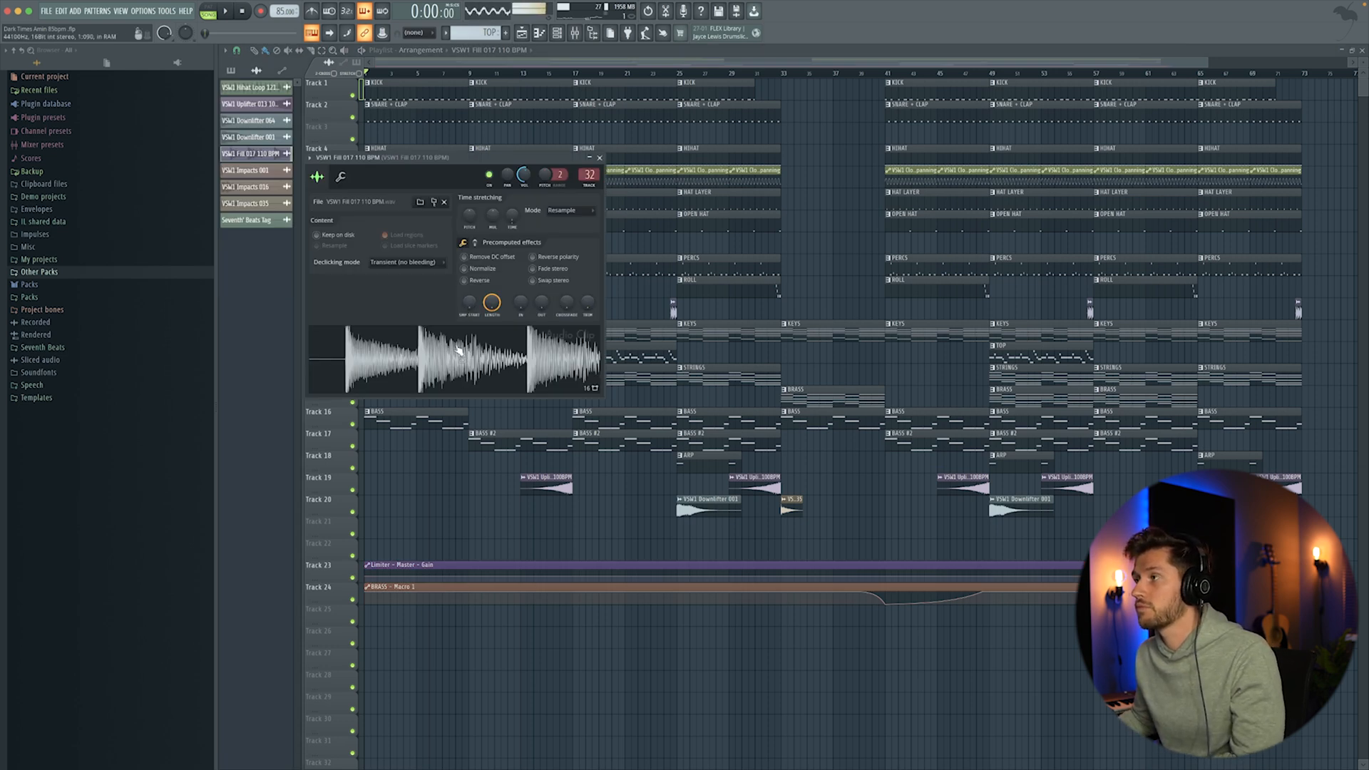
{"action": "key", "text": "Escape"}
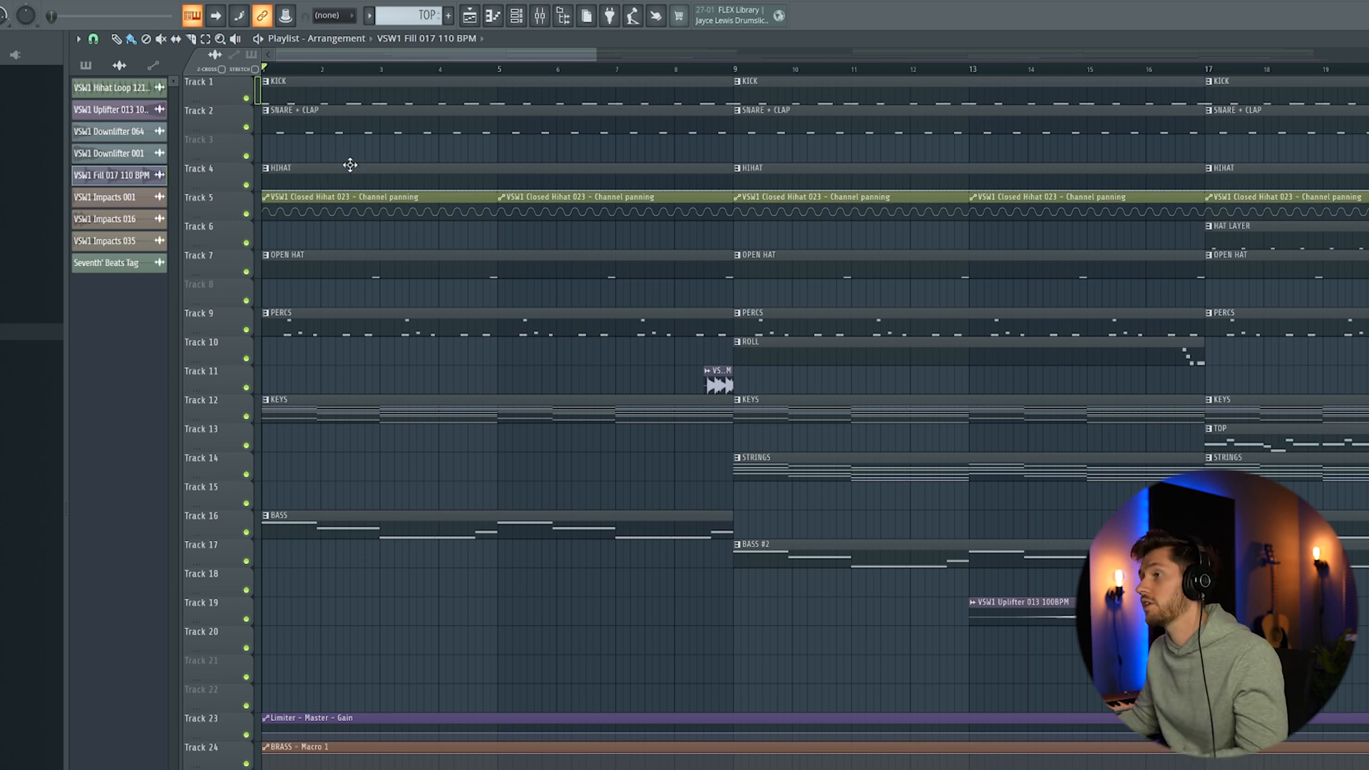
Create a channel volume automation clip for VSW1 Closed Hihat 018 over bars 1 to 4 and shape it with the LFO tension.
{"action": "left_click_drag", "start_coordinate": [265, 69], "coordinate": [502, 70]}
{"action": "left_click", "coordinate": [516, 16]}
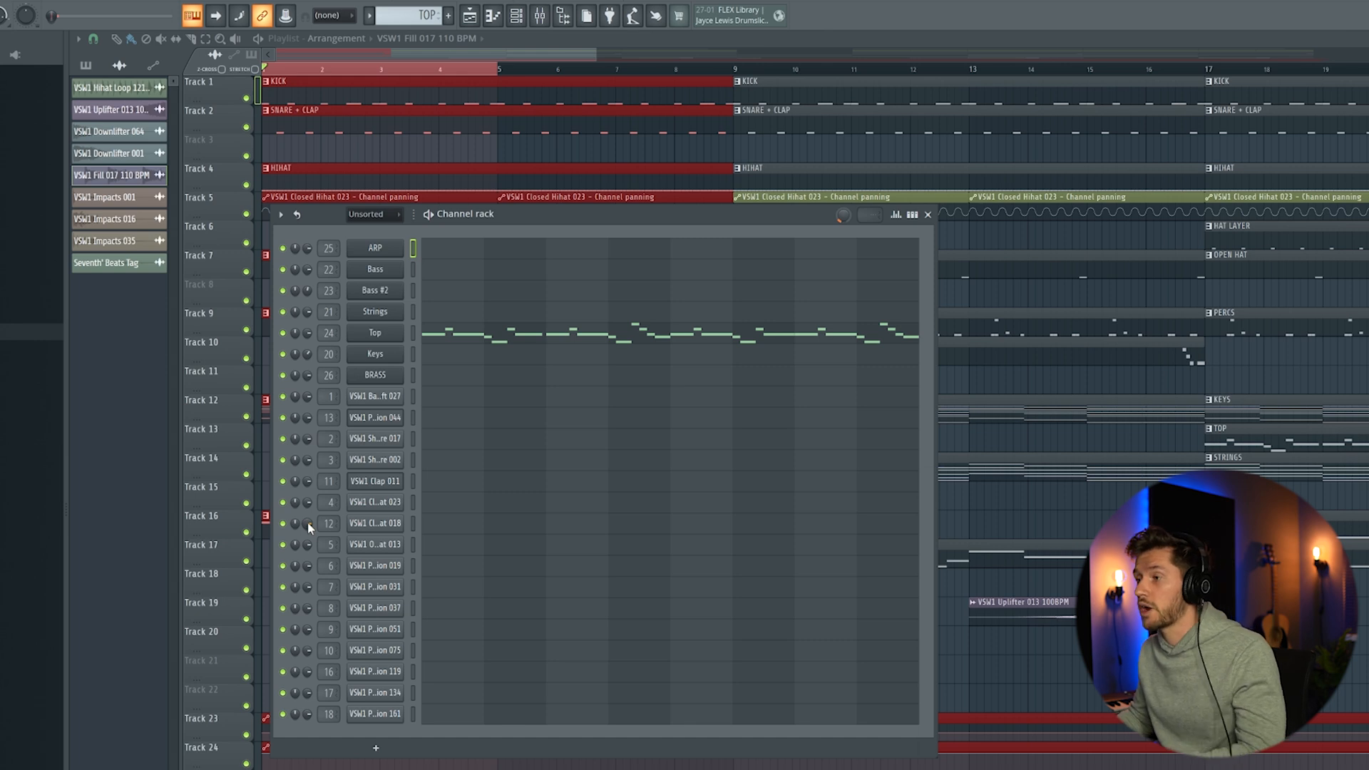
{"action": "right_click", "coordinate": [308, 524]}
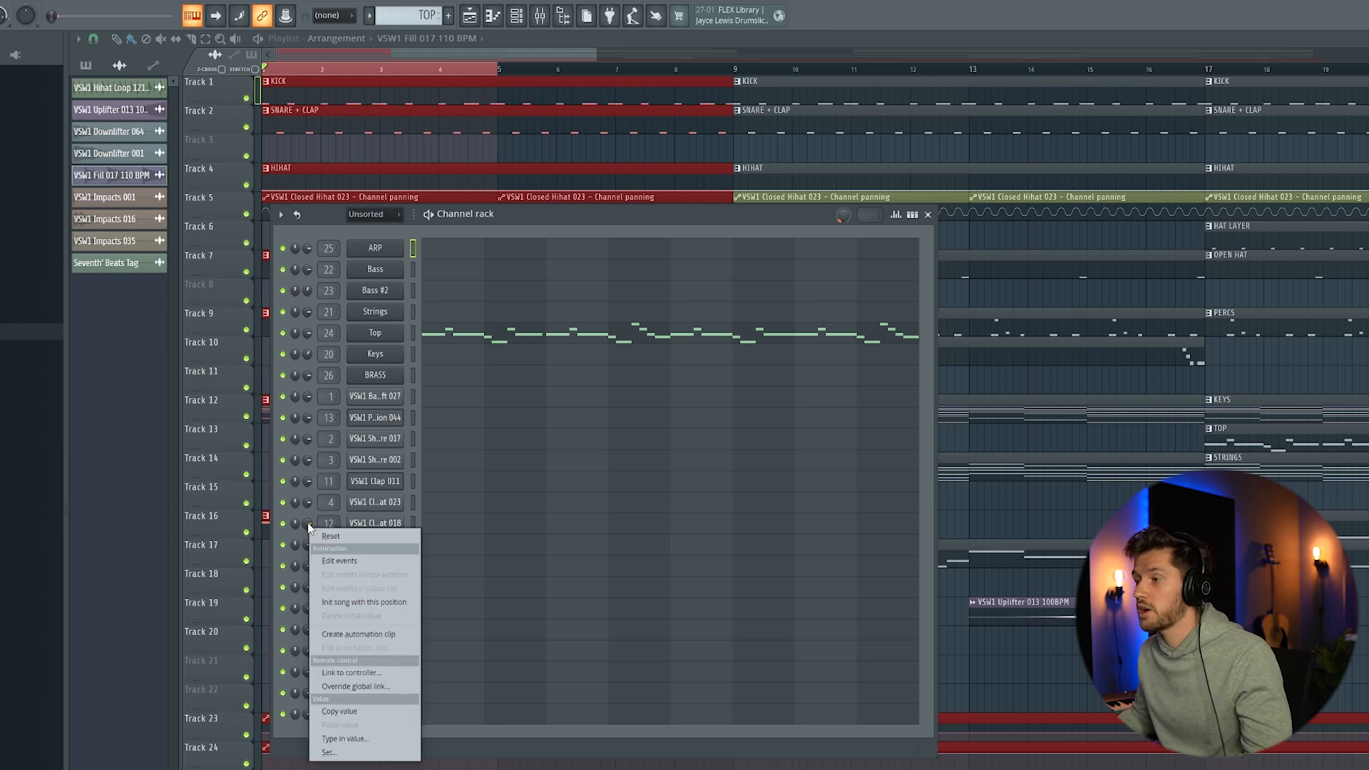
{"action": "left_click", "coordinate": [352, 636]}
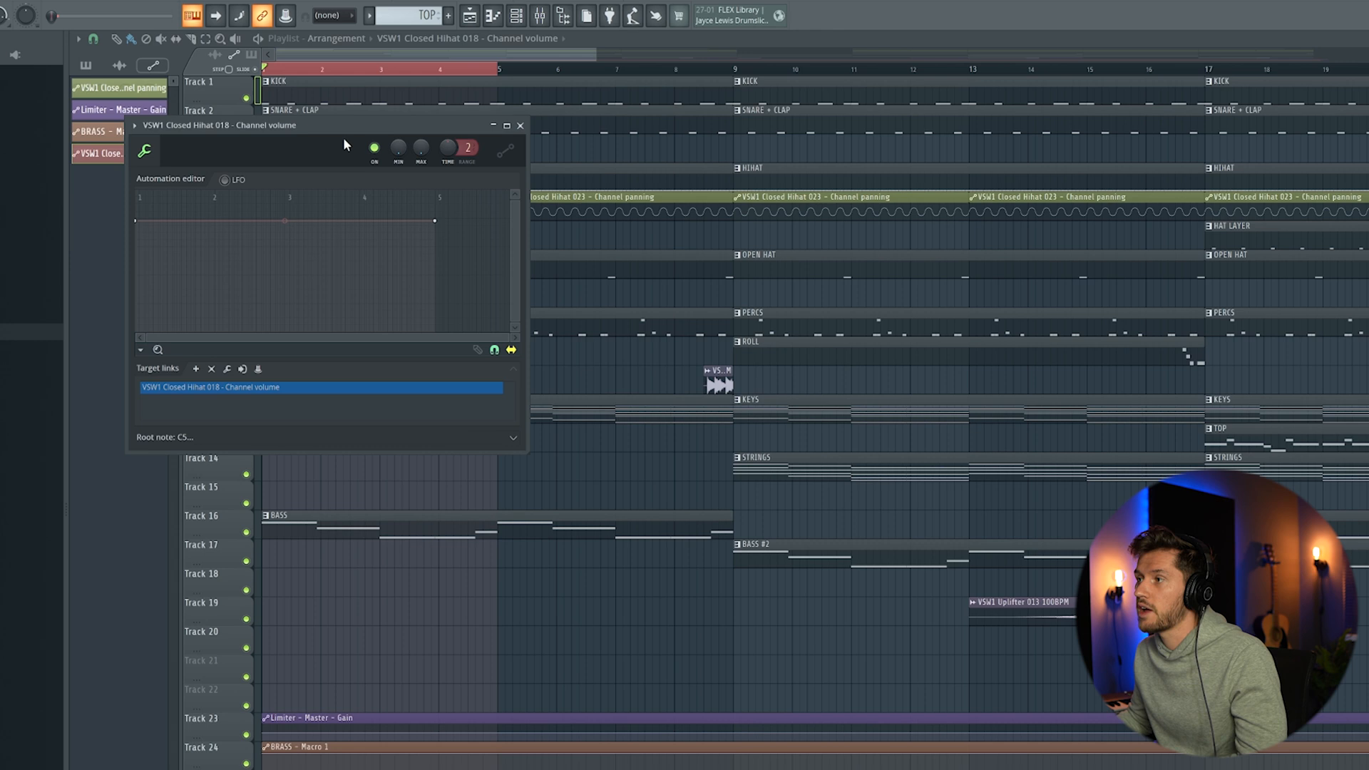
{"action": "left_click_drag", "start_coordinate": [338, 140], "coordinate": [528, 279]}
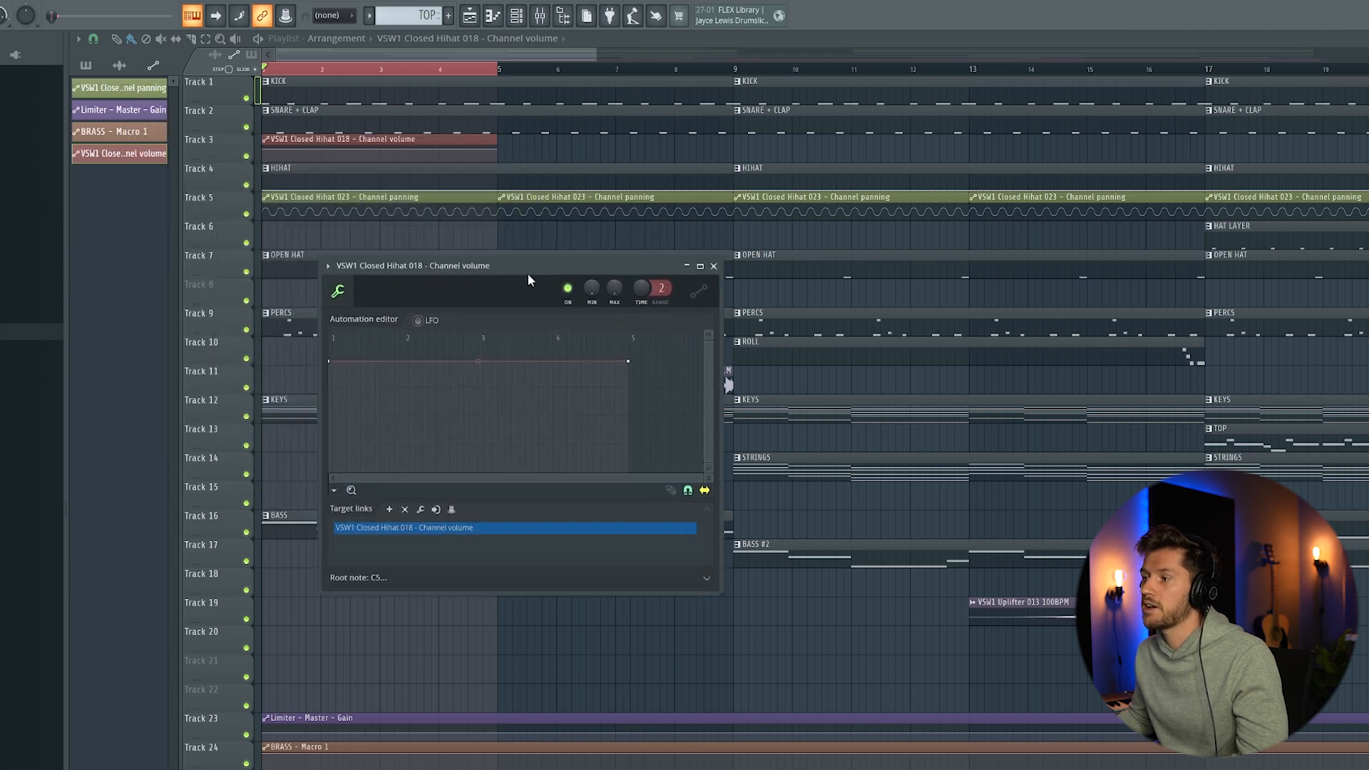
{"action": "left_click", "coordinate": [421, 320]}
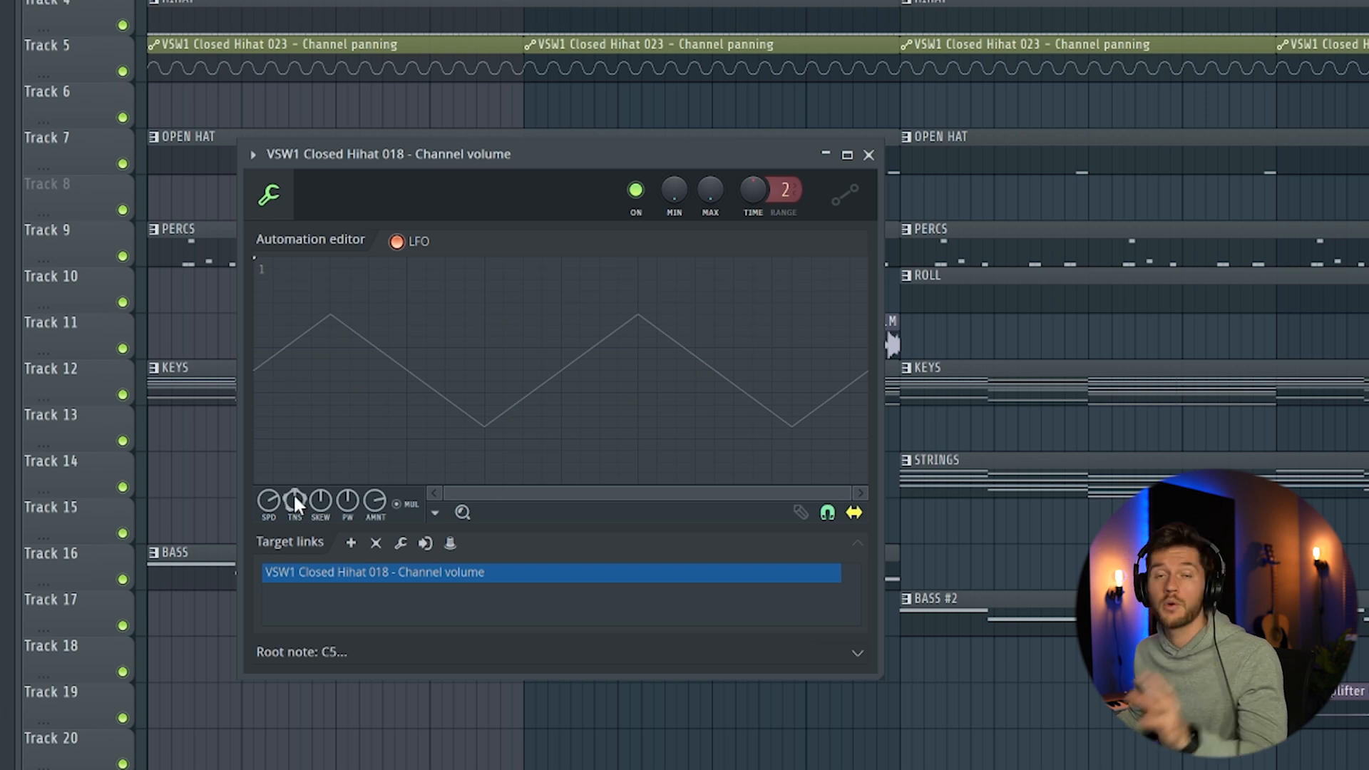
{"action": "left_click_drag", "start_coordinate": [294, 493], "coordinate": [293, 467]}
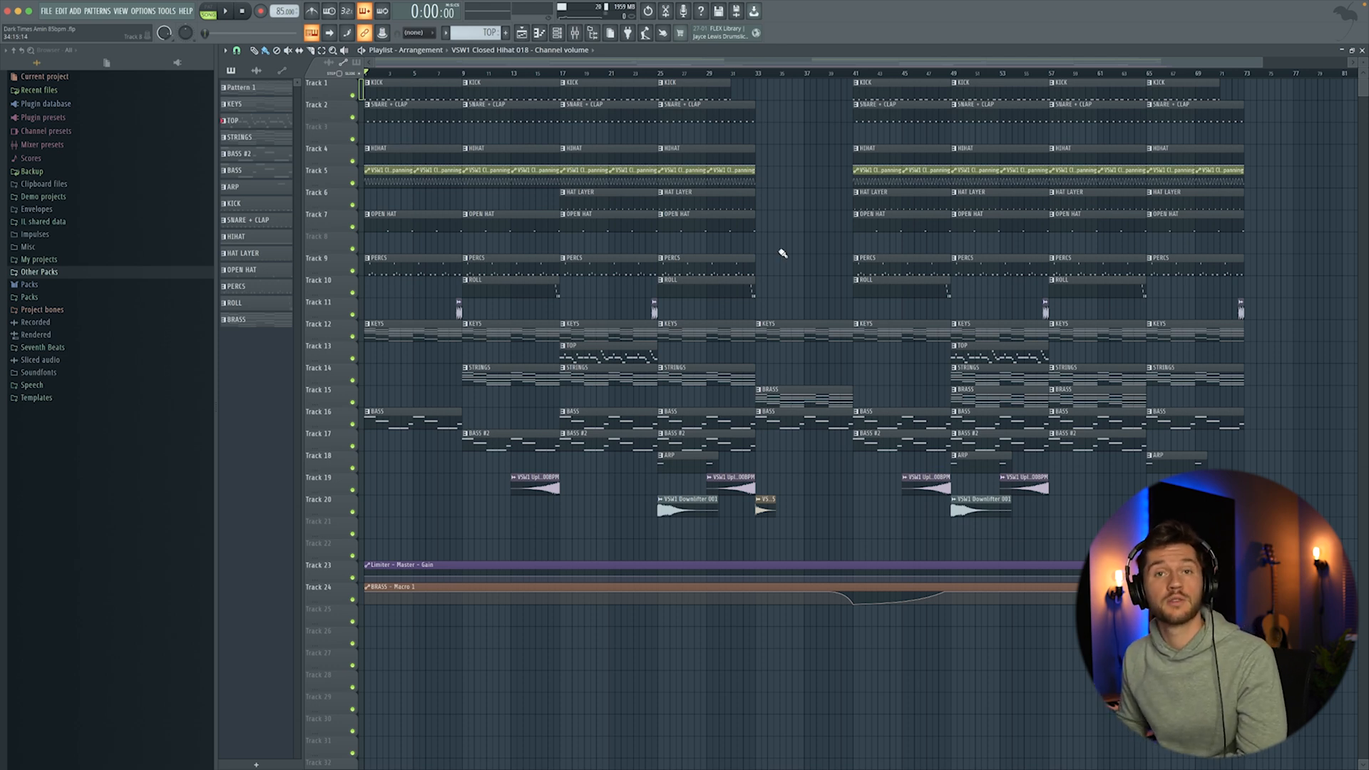
Play the full arrangement and open the notes of the PERCS pattern on track 9.
{"action": "key", "text": "space"}
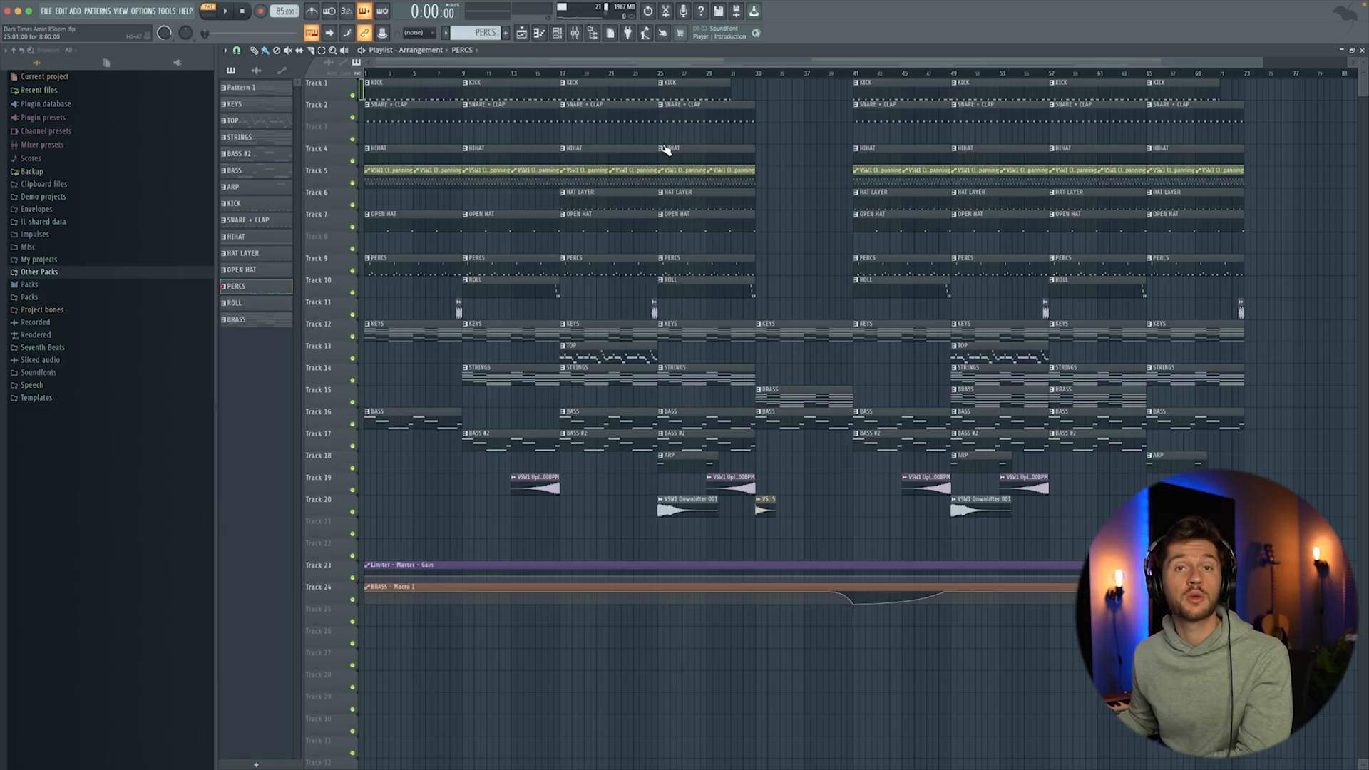
{"action": "double_click", "coordinate": [497, 254]}
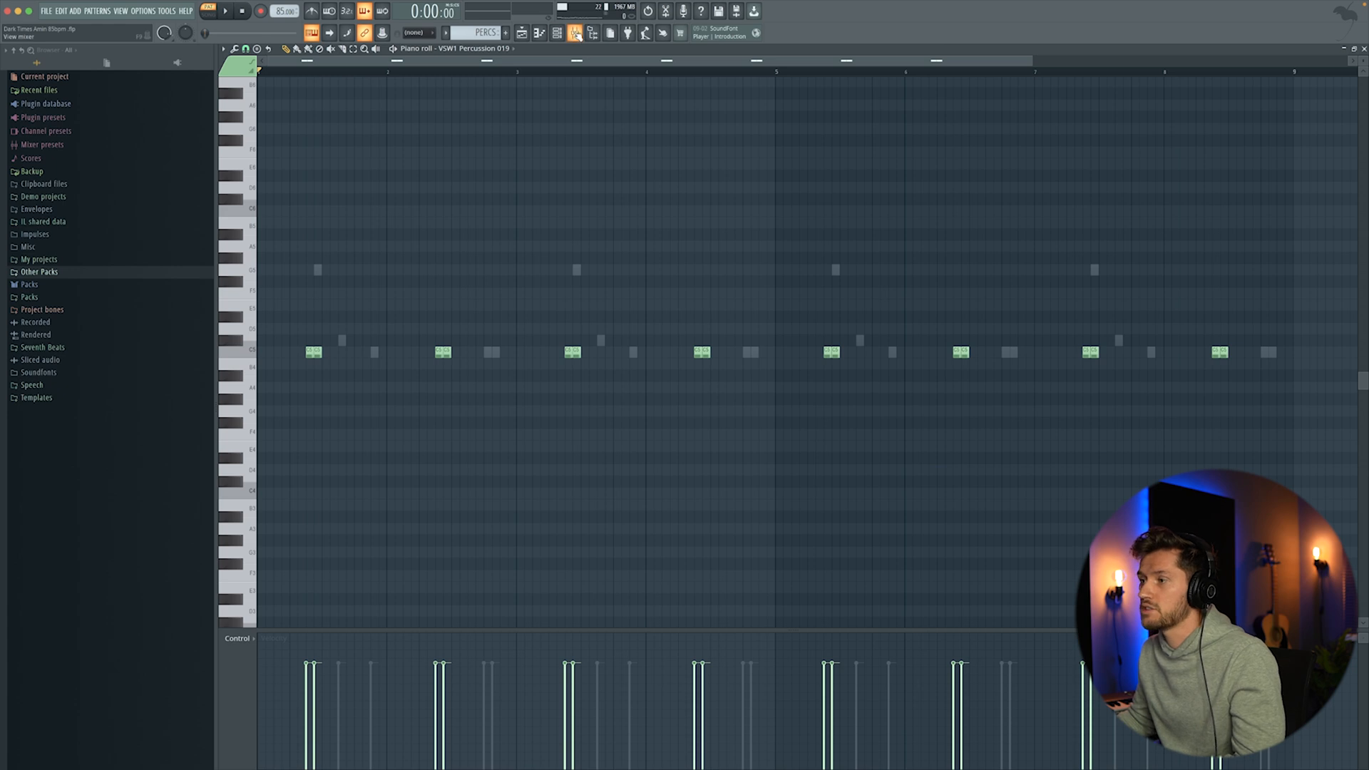
Inspect the mixer routing of VSW1 Percussion 031 into the percussion BUS track.
{"action": "left_click", "coordinate": [576, 34]}
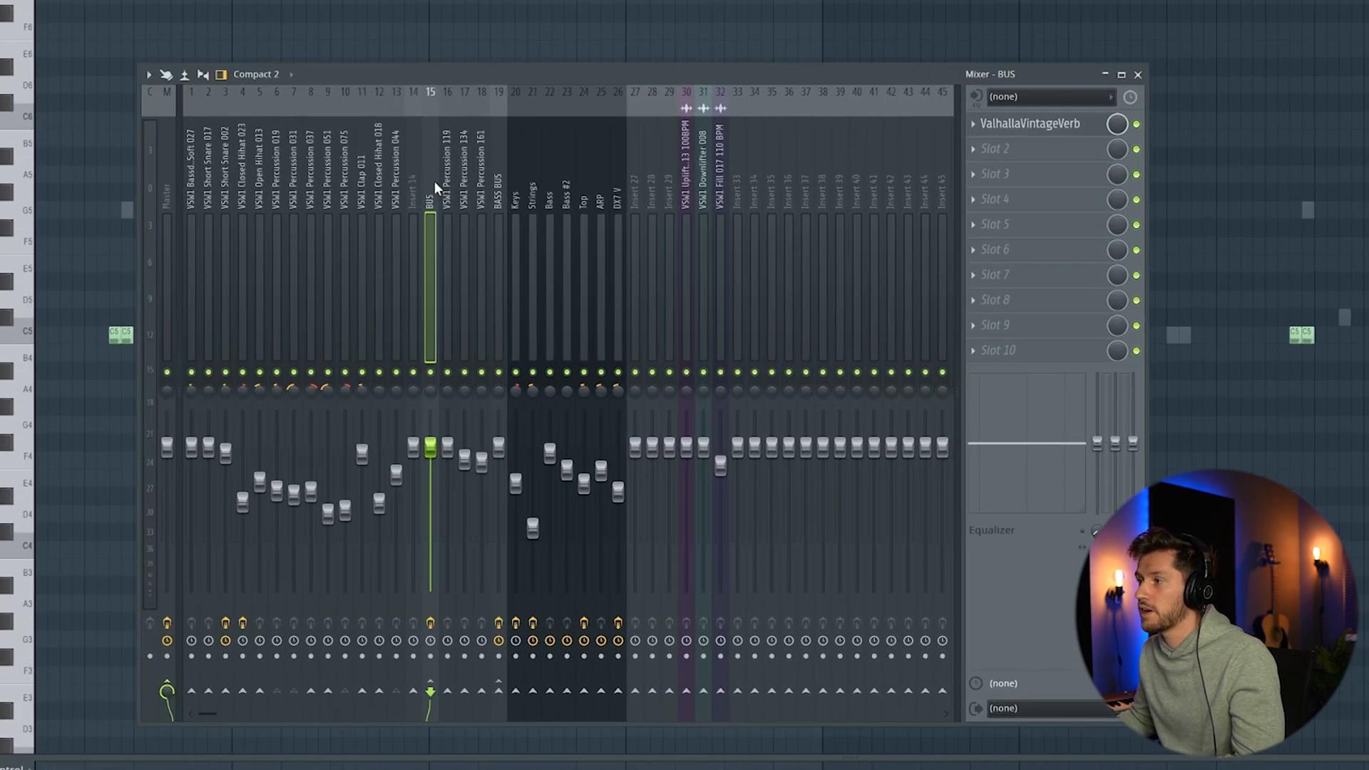
{"action": "left_click", "coordinate": [297, 171]}
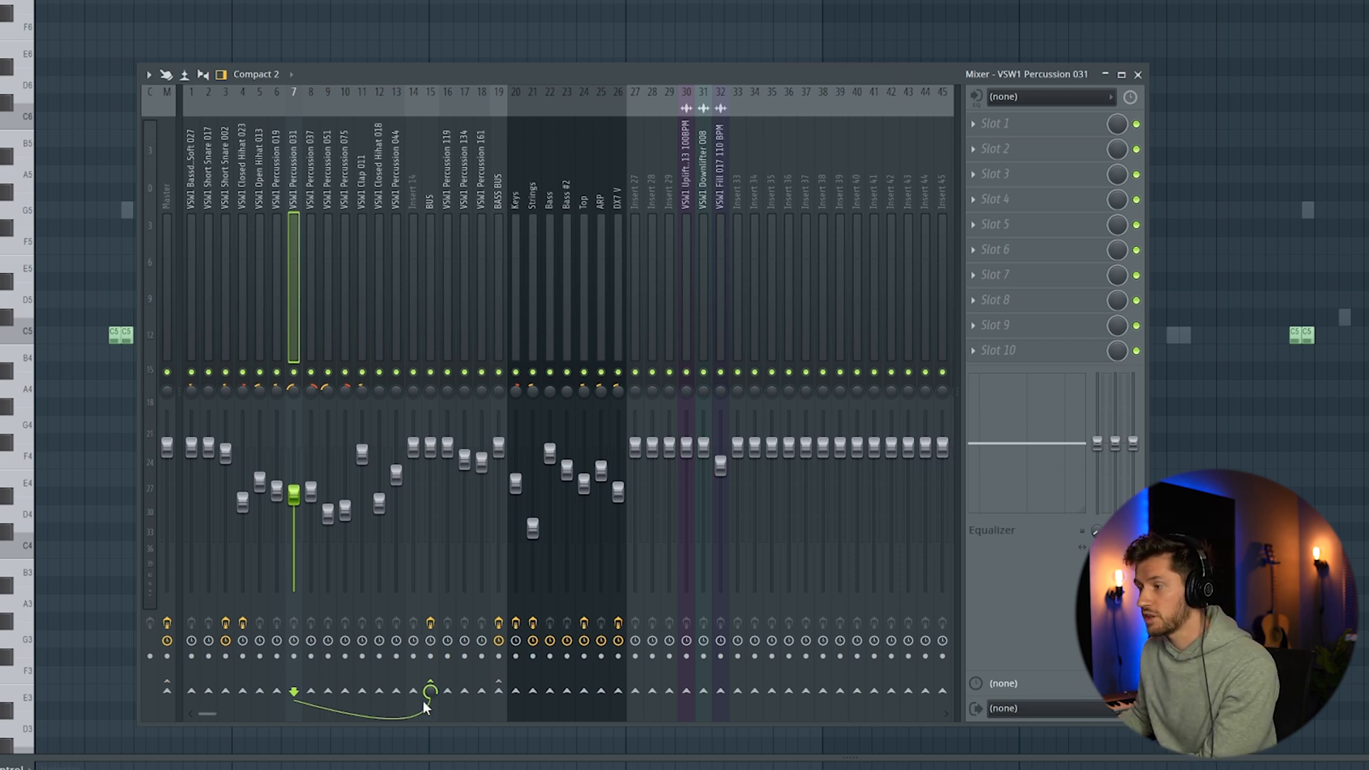
{"action": "left_click", "coordinate": [435, 214]}
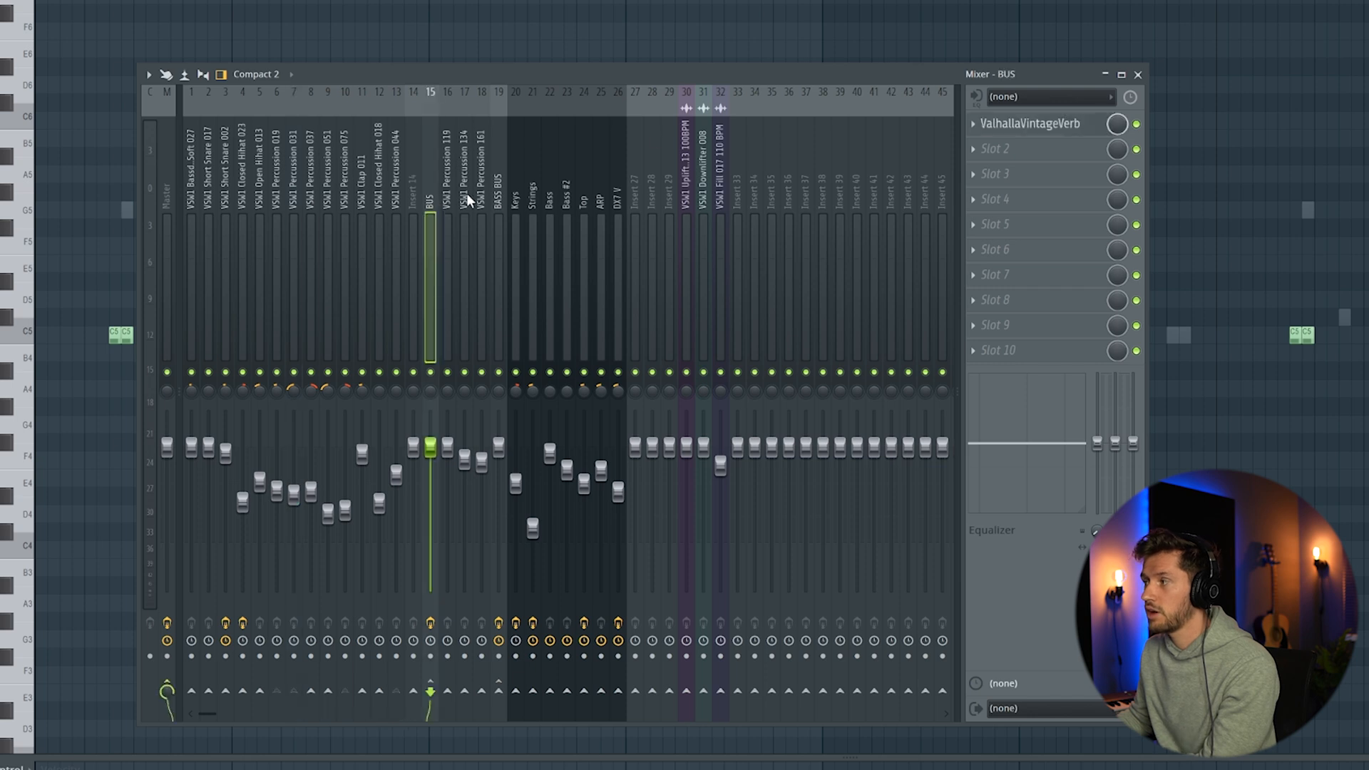
Examine the ValhallaVintageVerb settings on the BUS track and play the PERCS pattern through it.
{"action": "left_click", "coordinate": [1015, 125]}
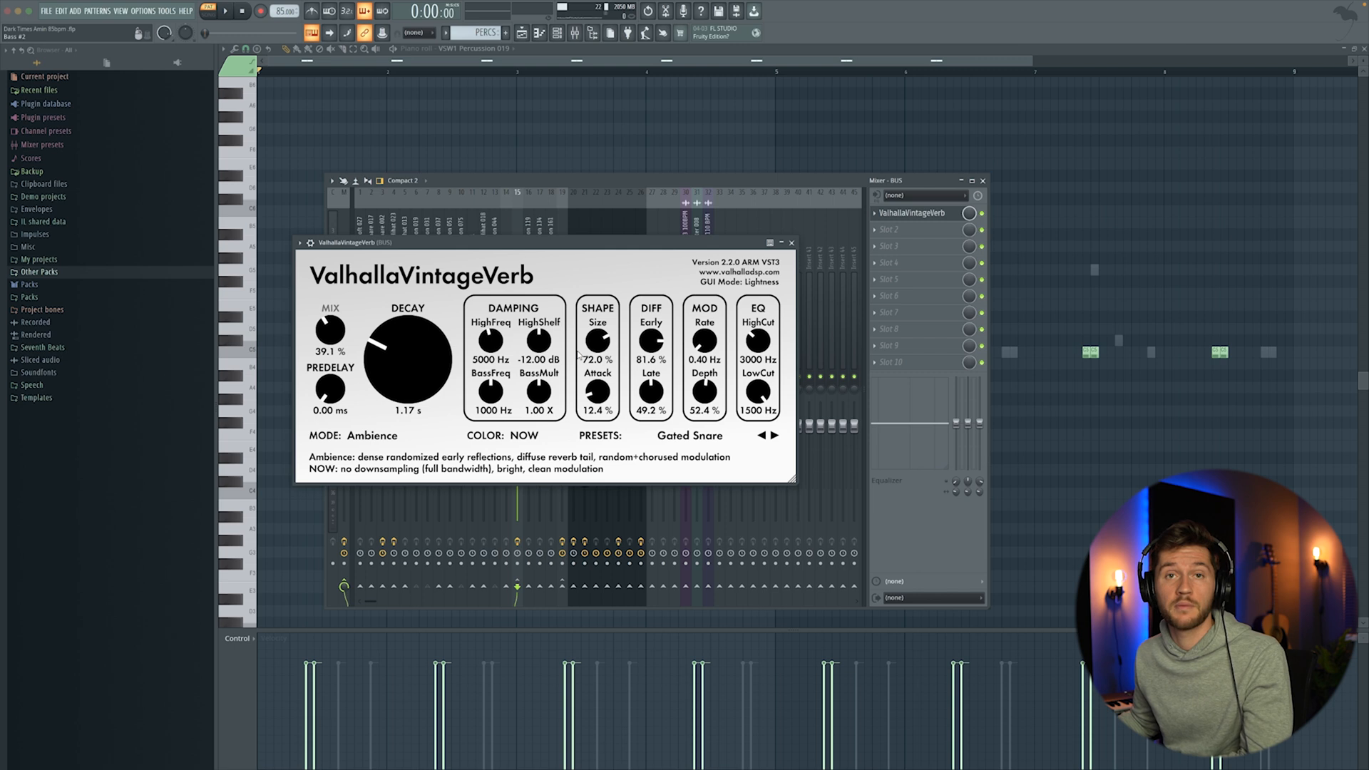
{"action": "key", "text": "space"}
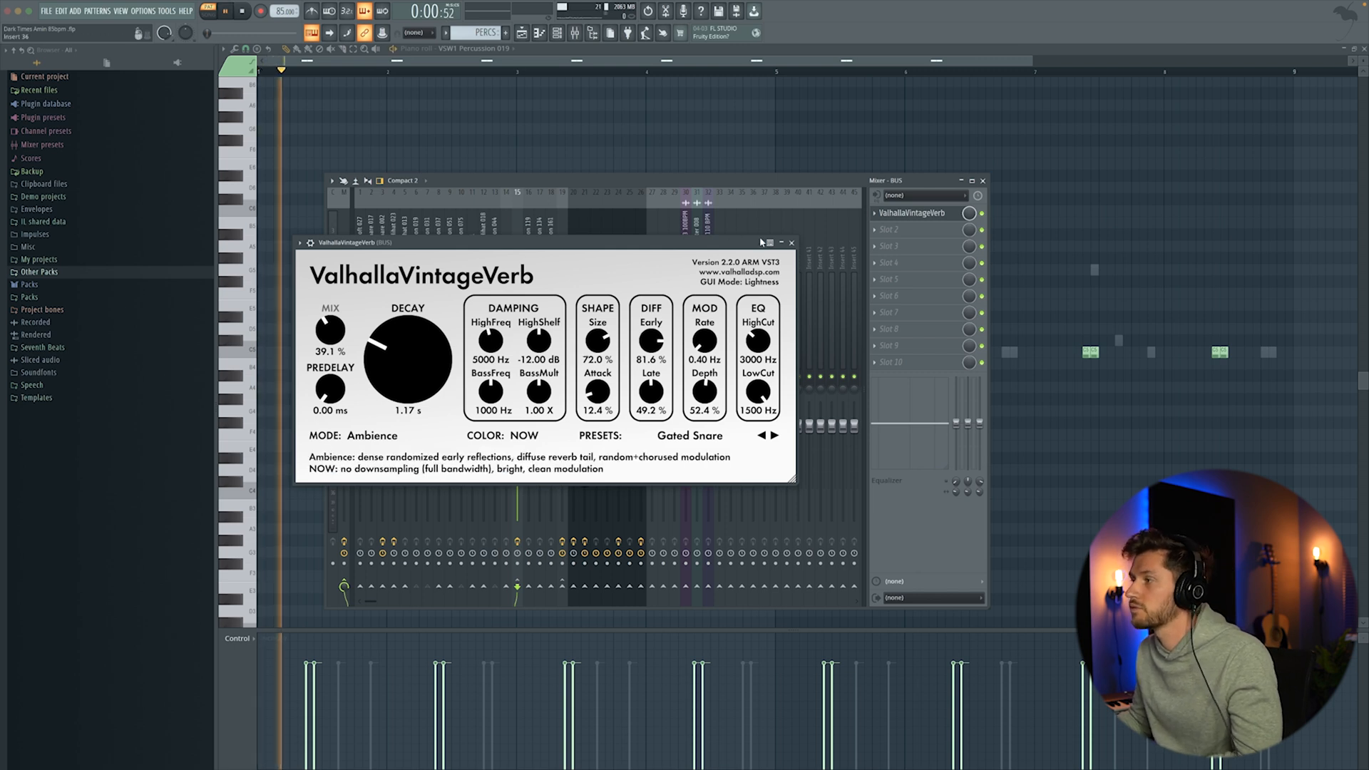
{"action": "left_click", "coordinate": [790, 243]}
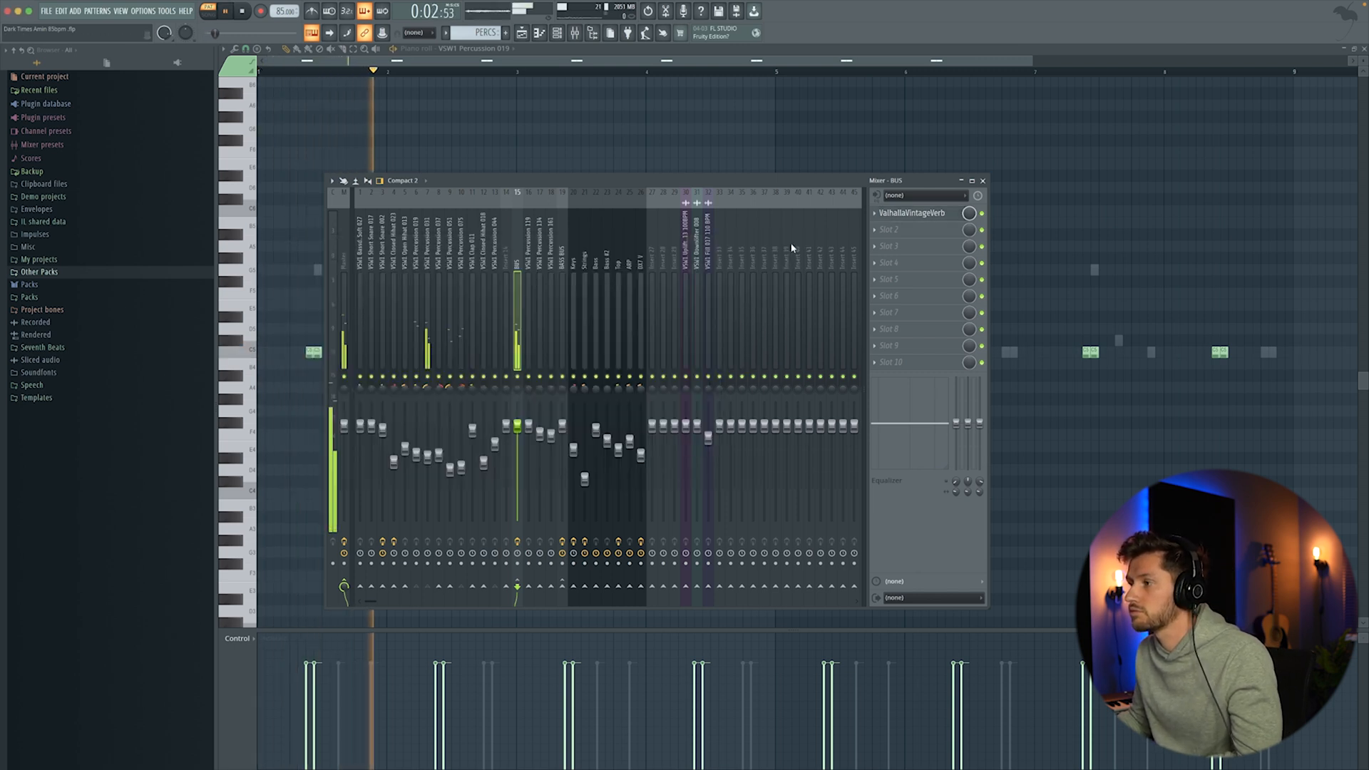